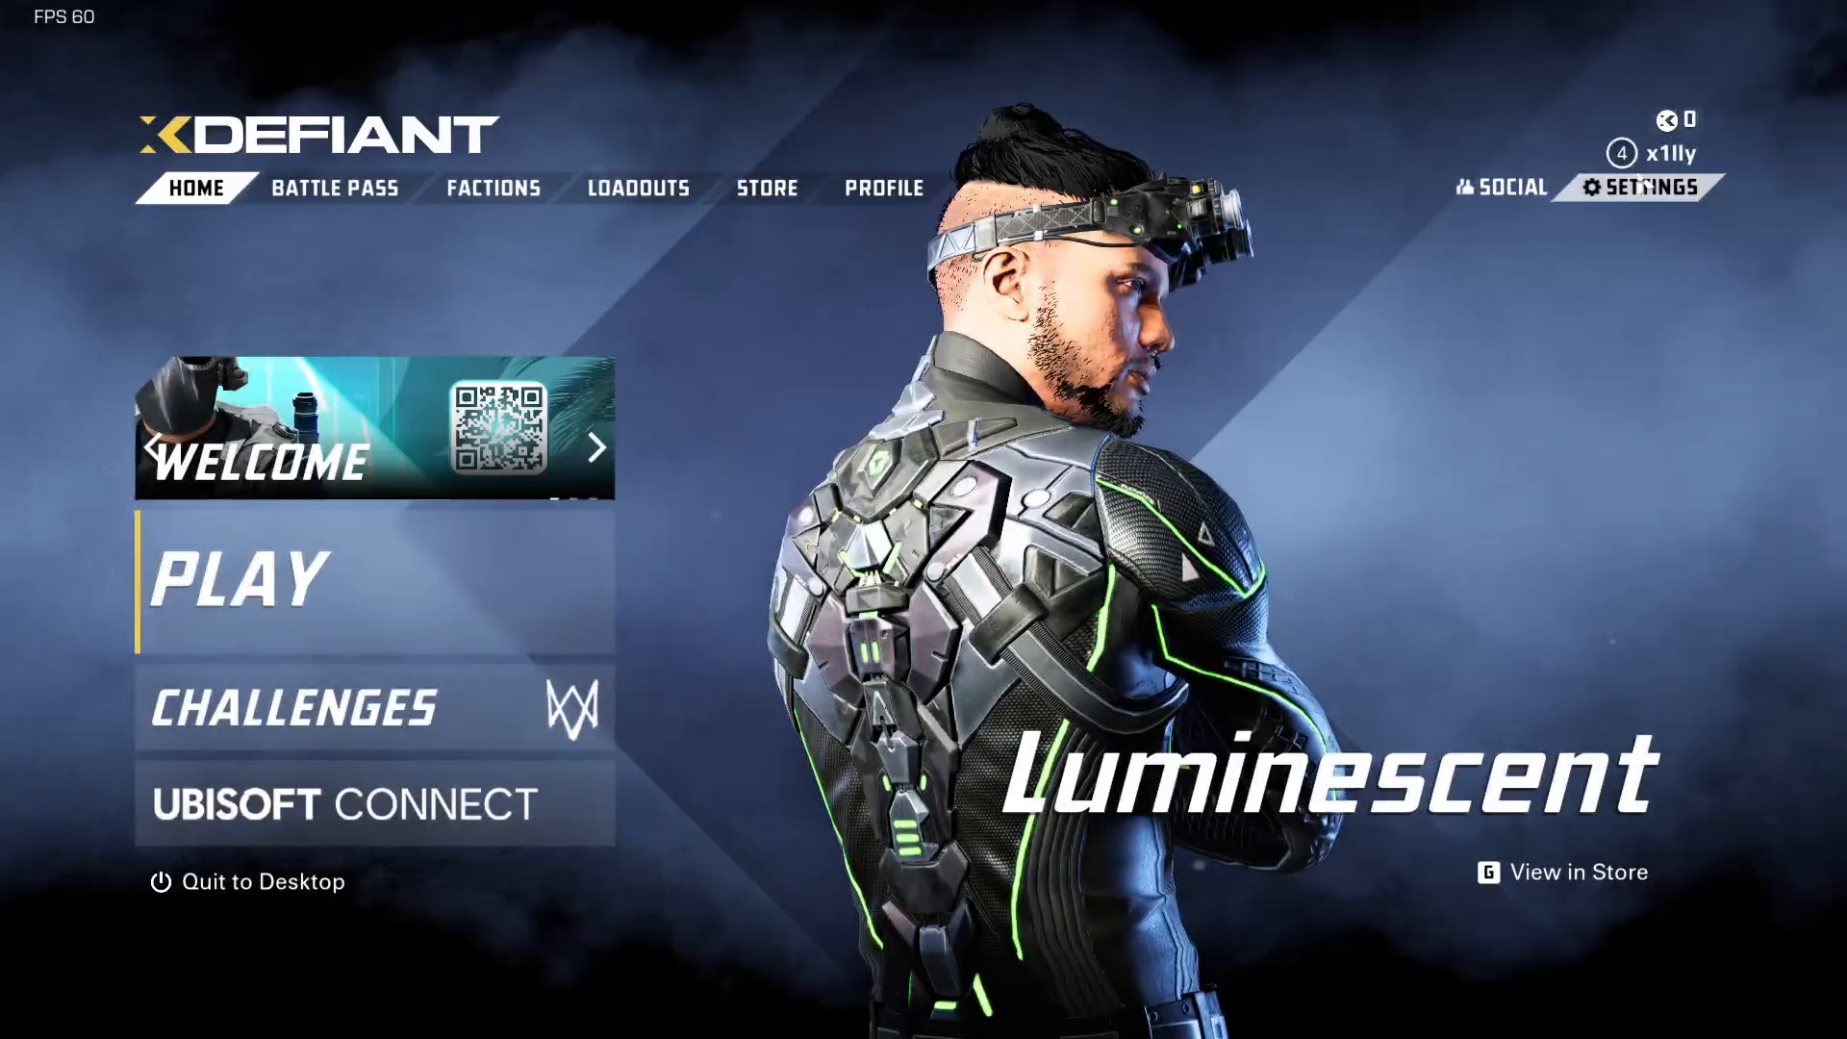
Step: Open the game settings and turn on Ping Display in the gameplay and UI options
{"action": "left_click", "coordinate": [1643, 185]}
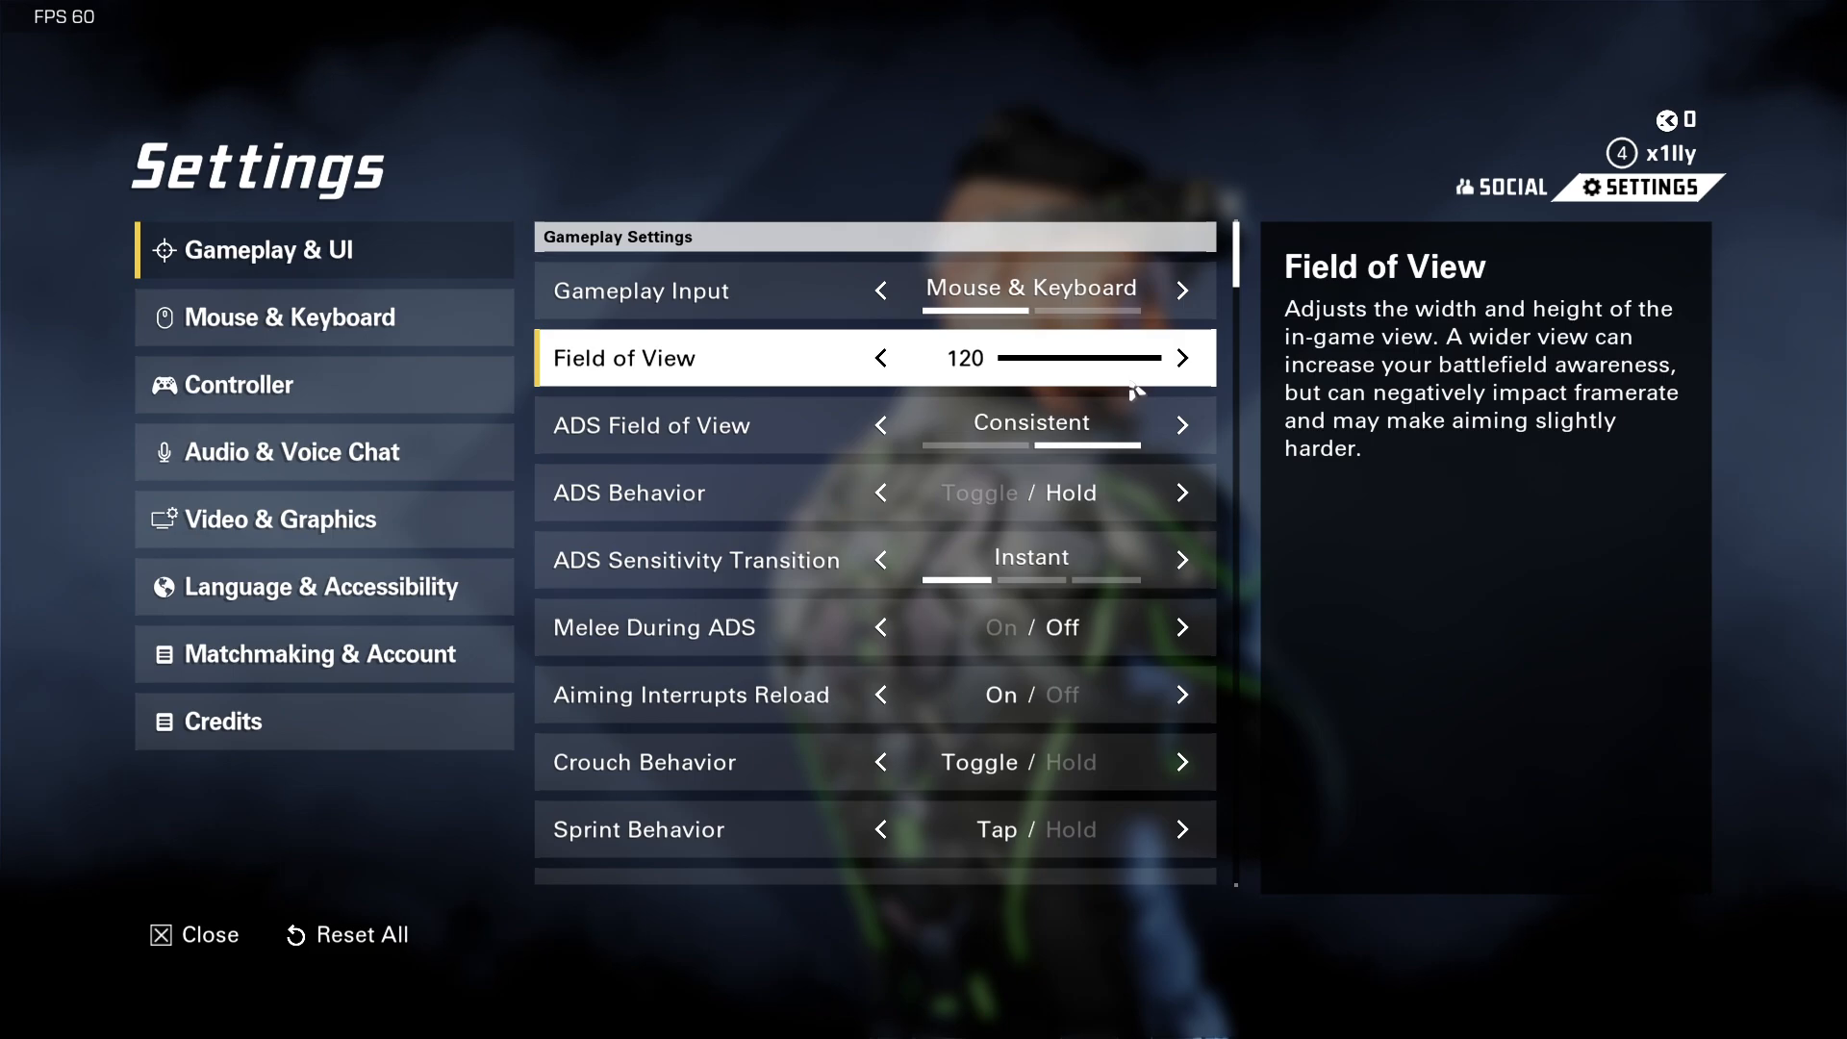
{"action": "left_click_drag", "start_coordinate": [1247, 265], "coordinate": [1237, 885]}
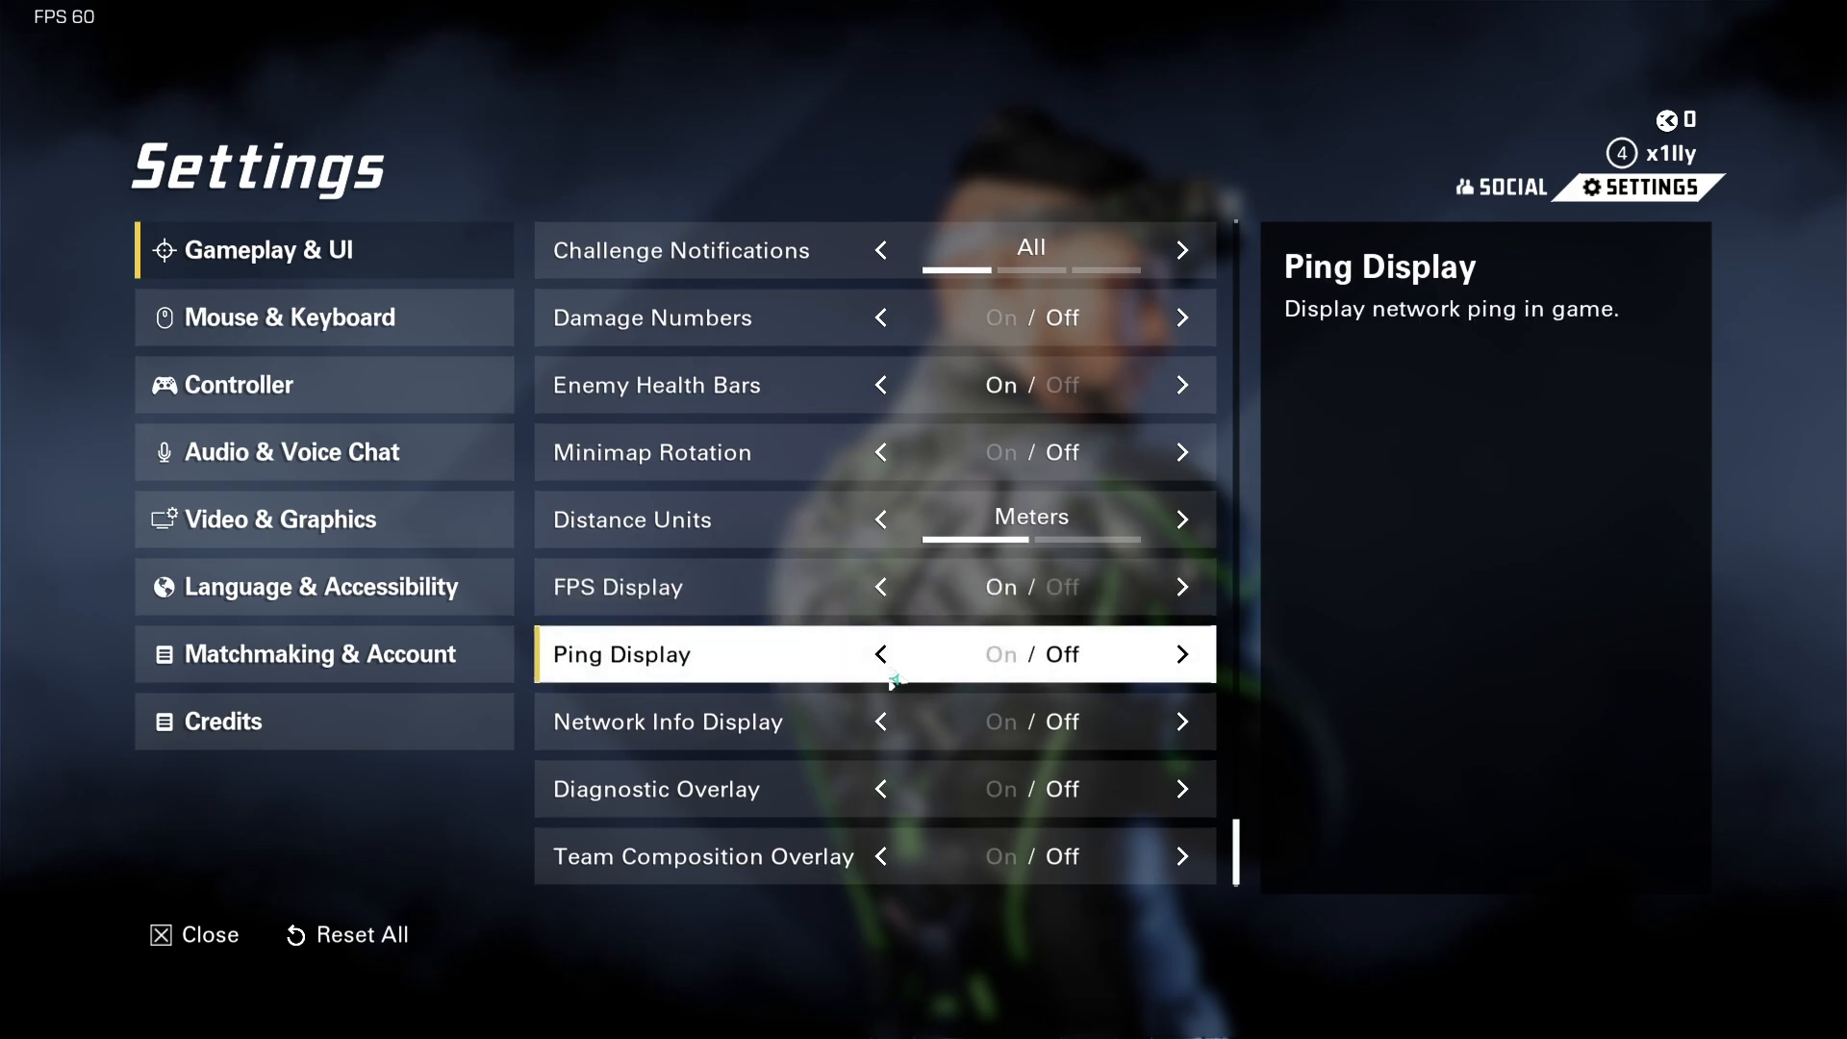
{"action": "left_click", "coordinate": [987, 673]}
Step: In the video settings, set Display Mode to Fullscreen and NVIDIA Reflex Low Latency to On
{"action": "left_click", "coordinate": [440, 329]}
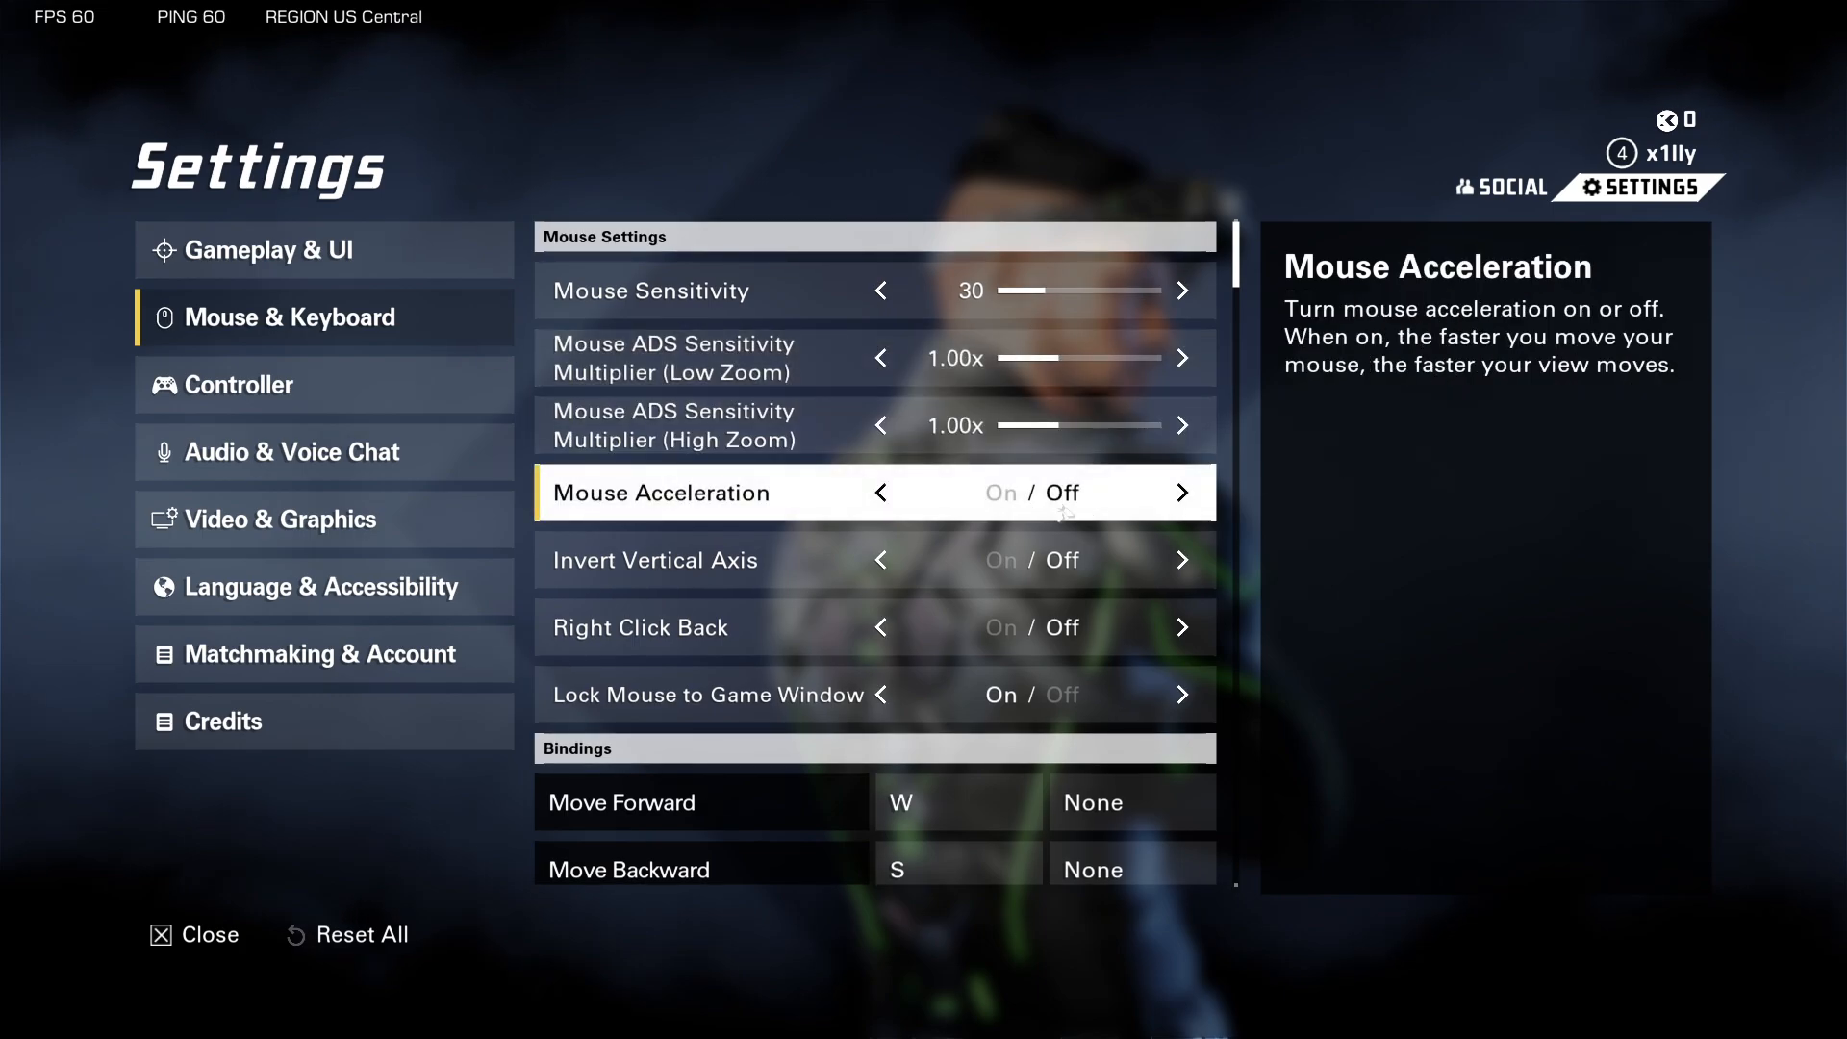
{"action": "left_click", "coordinate": [332, 544]}
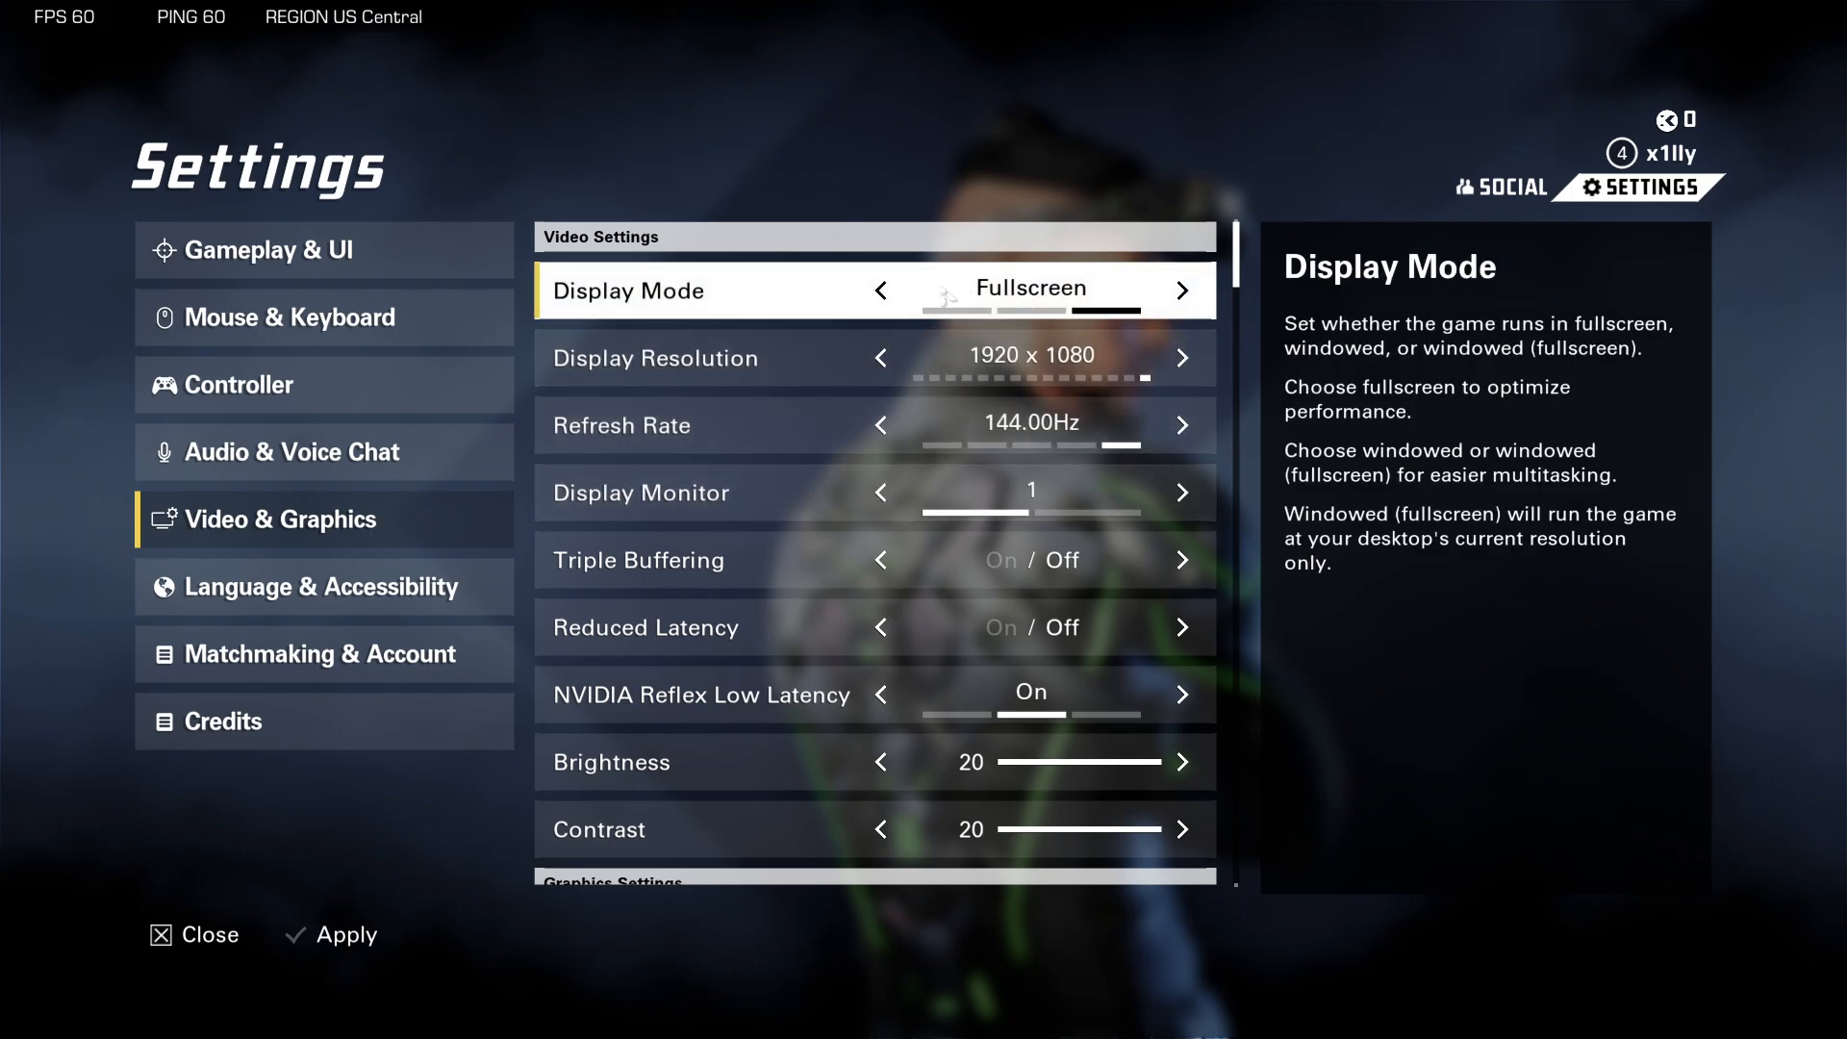
{"action": "left_click", "coordinate": [885, 293]}
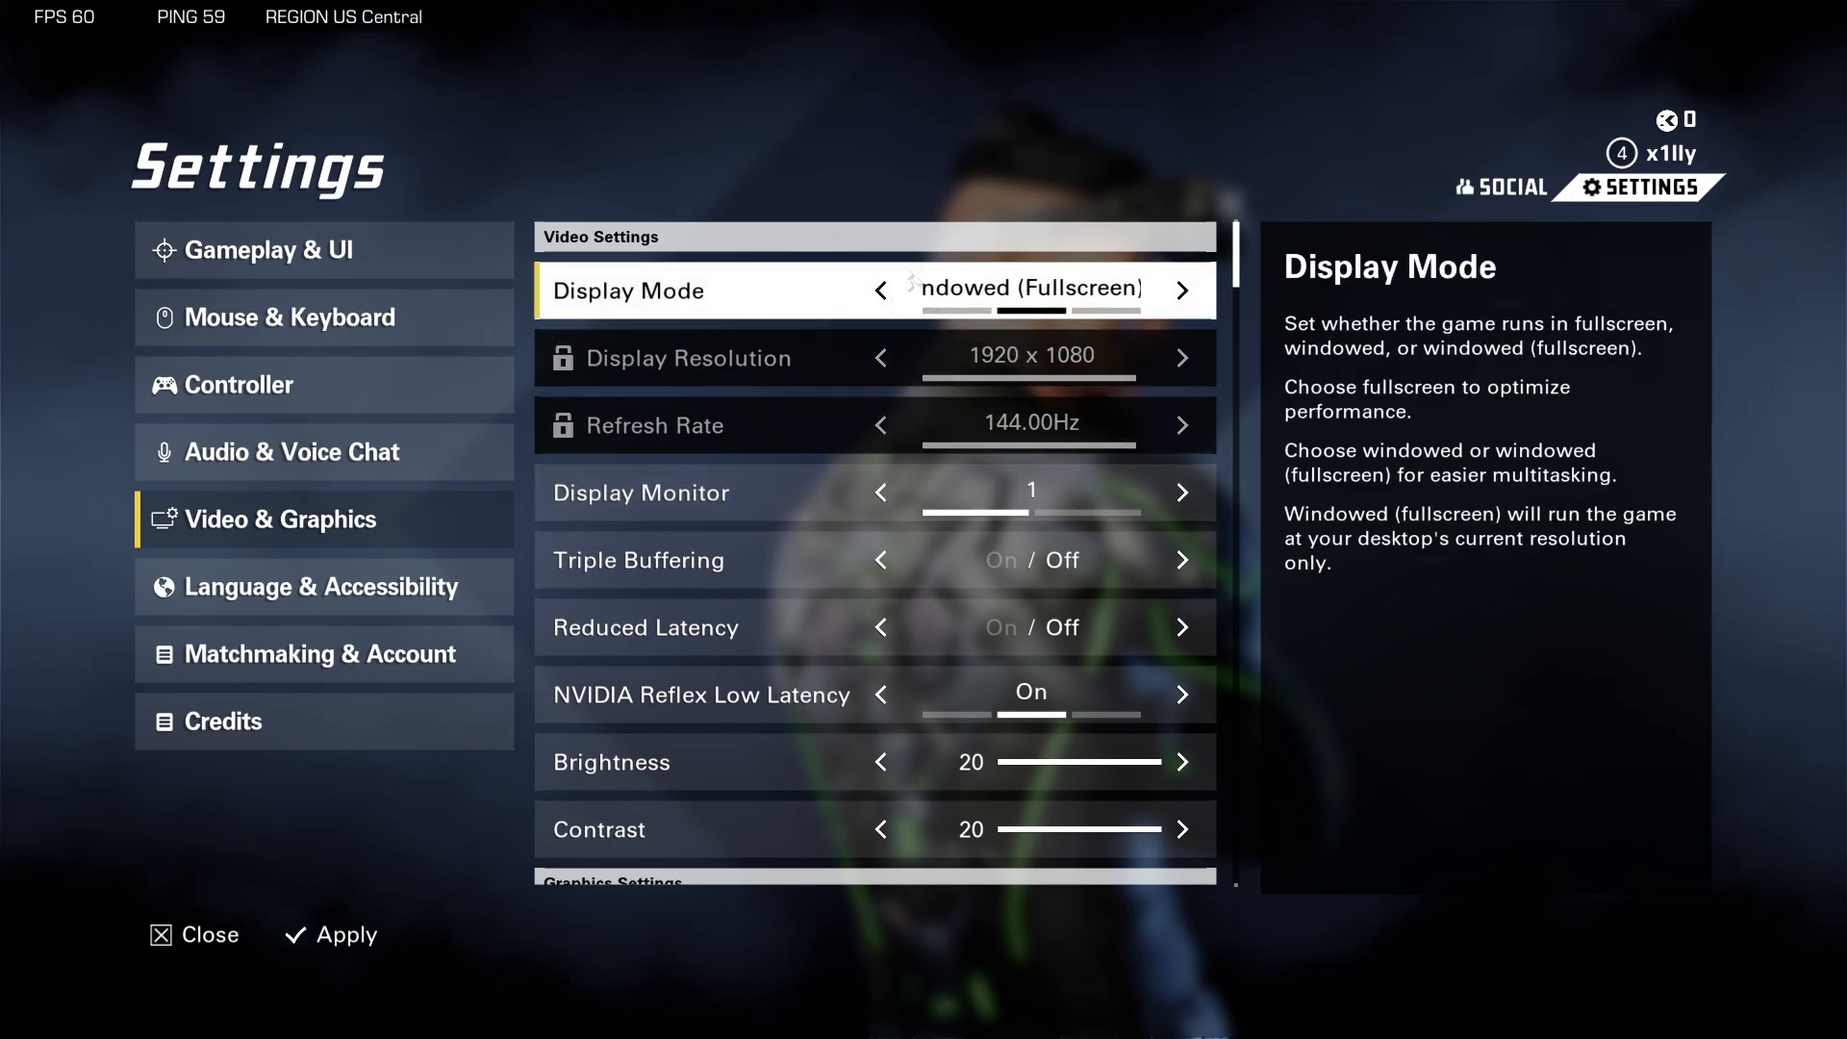
{"action": "left_click", "coordinate": [1182, 292]}
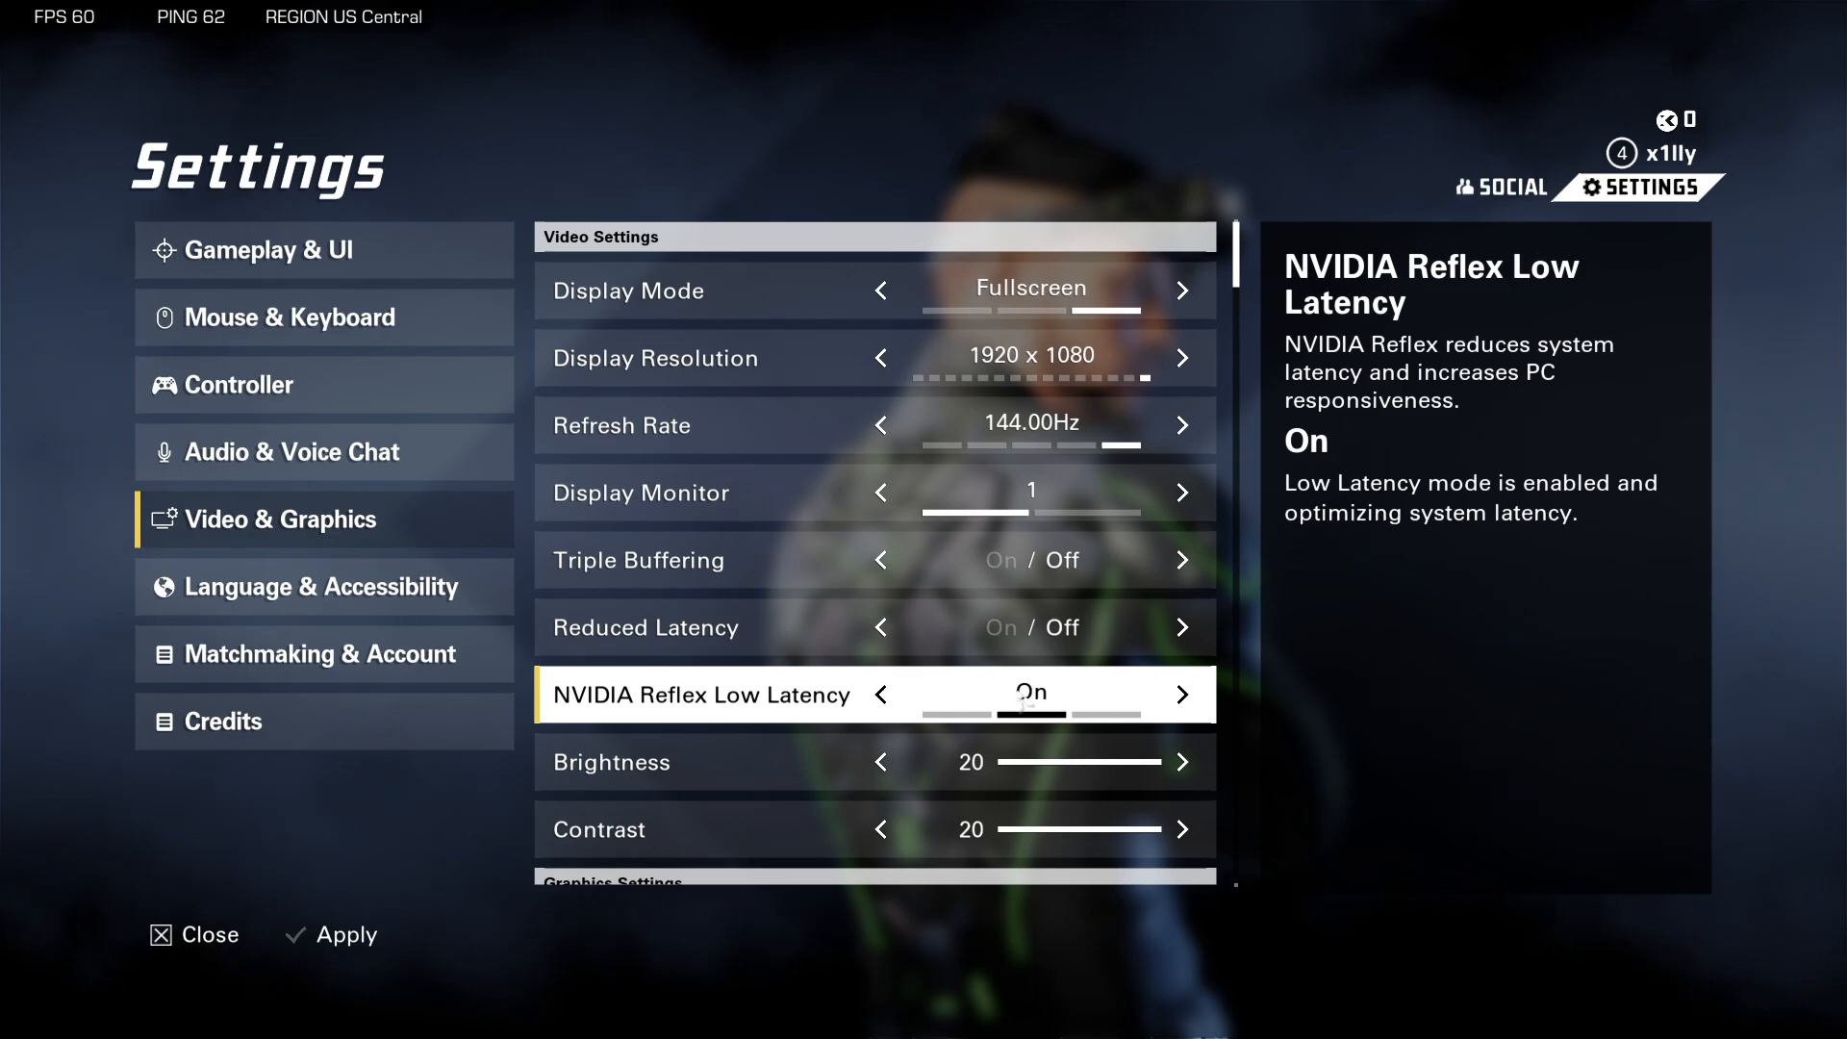
{"action": "left_click", "coordinate": [1183, 694]}
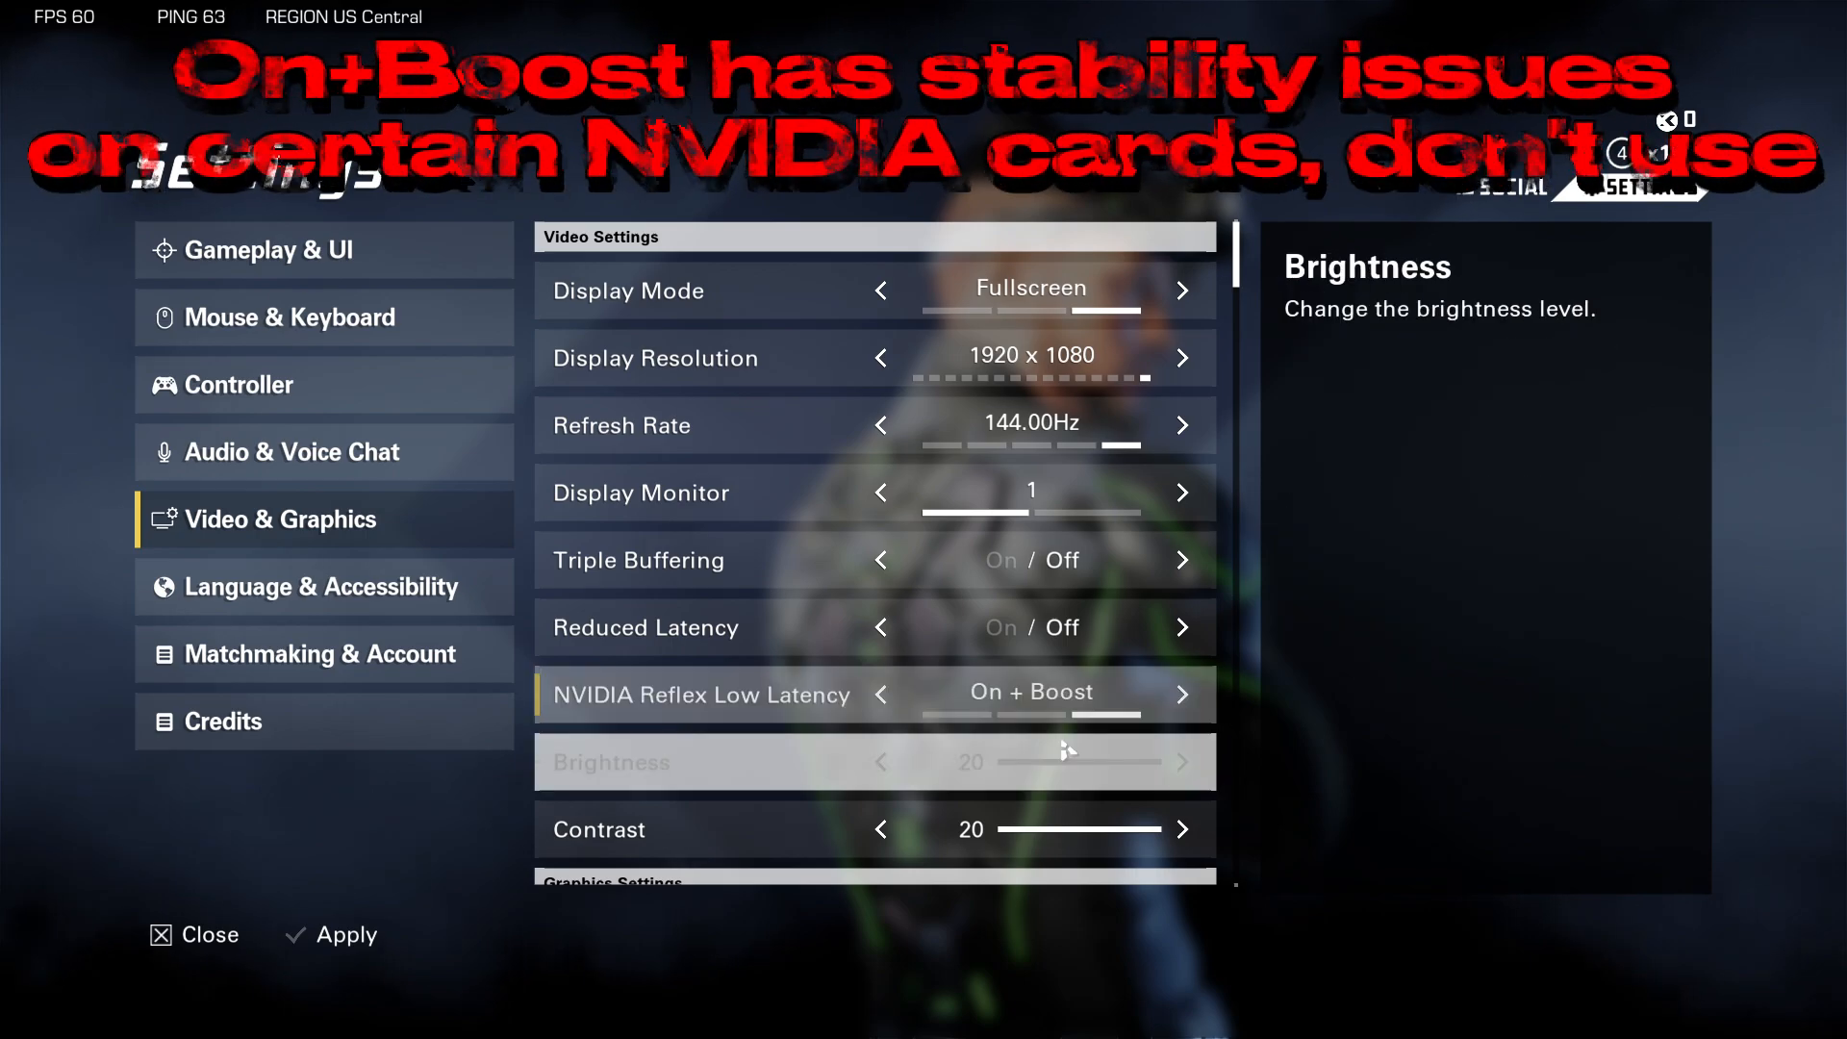
{"action": "left_click", "coordinate": [882, 696]}
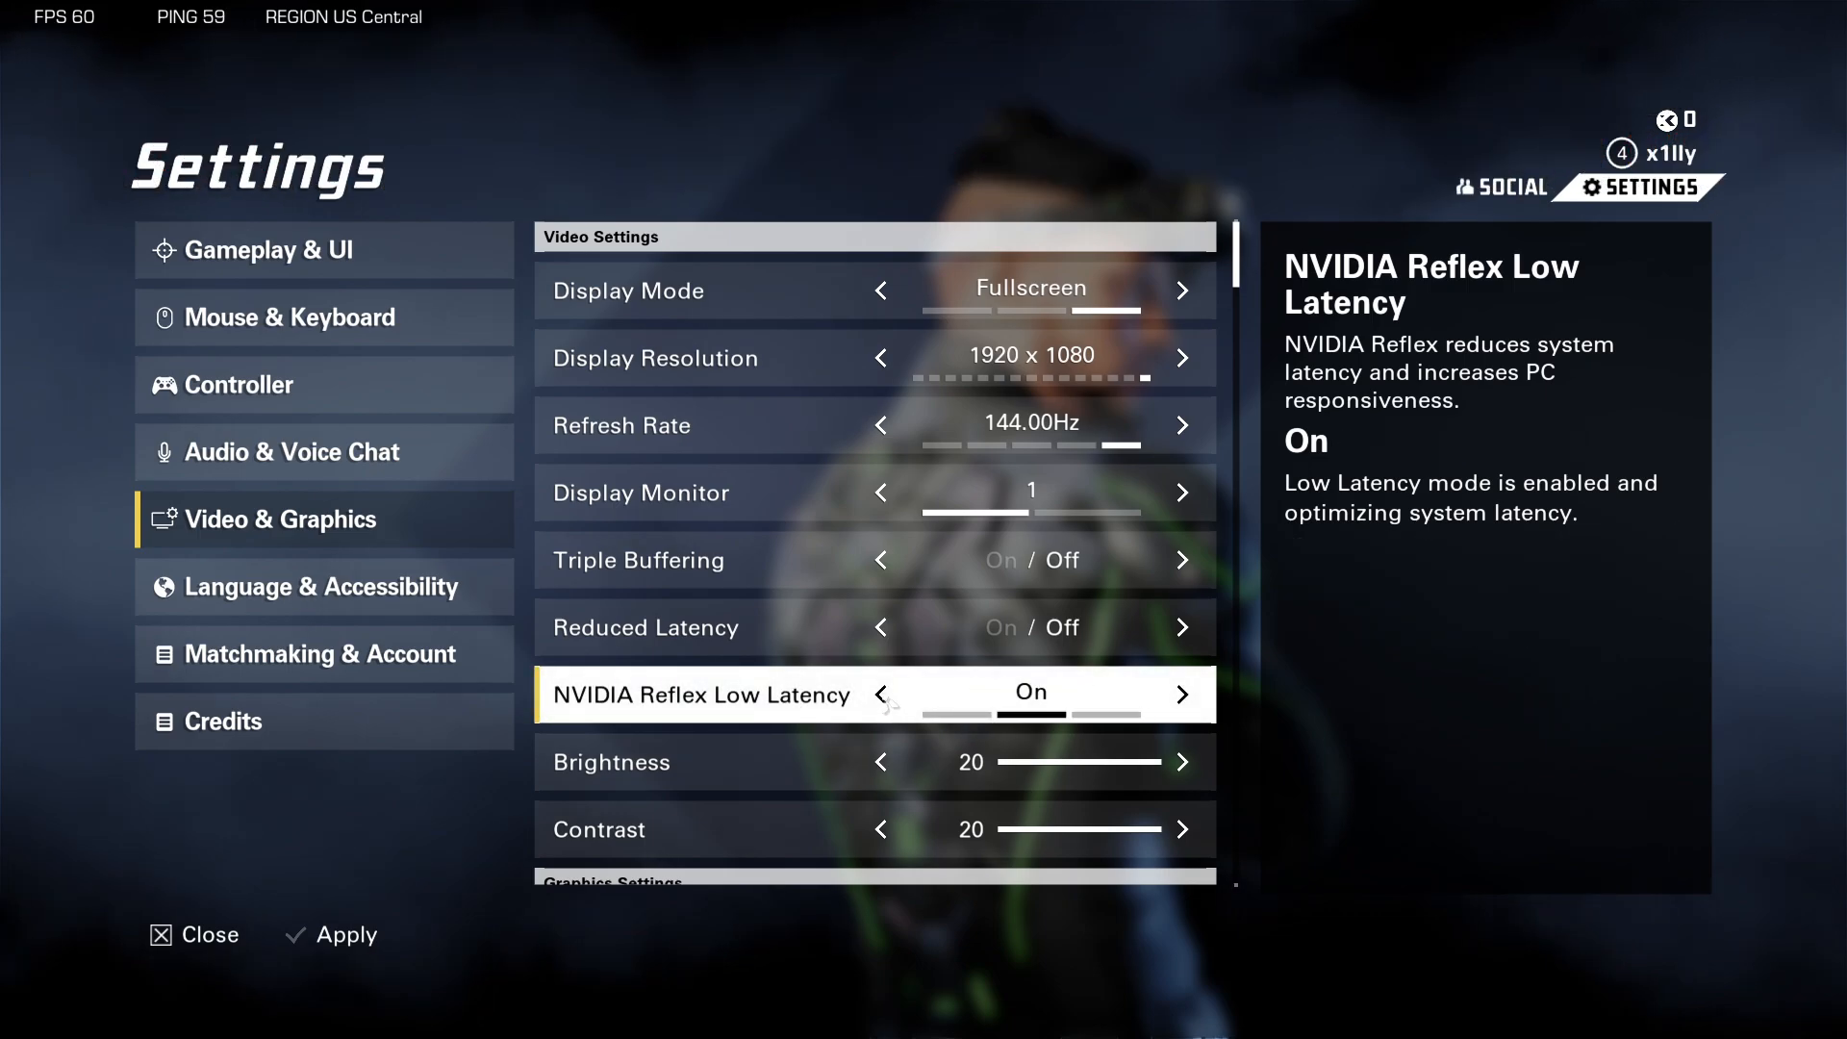
Step: Apply the Low Graphics Quality preset, with V-Sync Mode off and Shadow Quality, Spot Shadows and Spot Shadow Resolution at Low
{"action": "scroll", "coordinate": [886, 702], "scroll_direction": "down", "scroll_amount": 3}
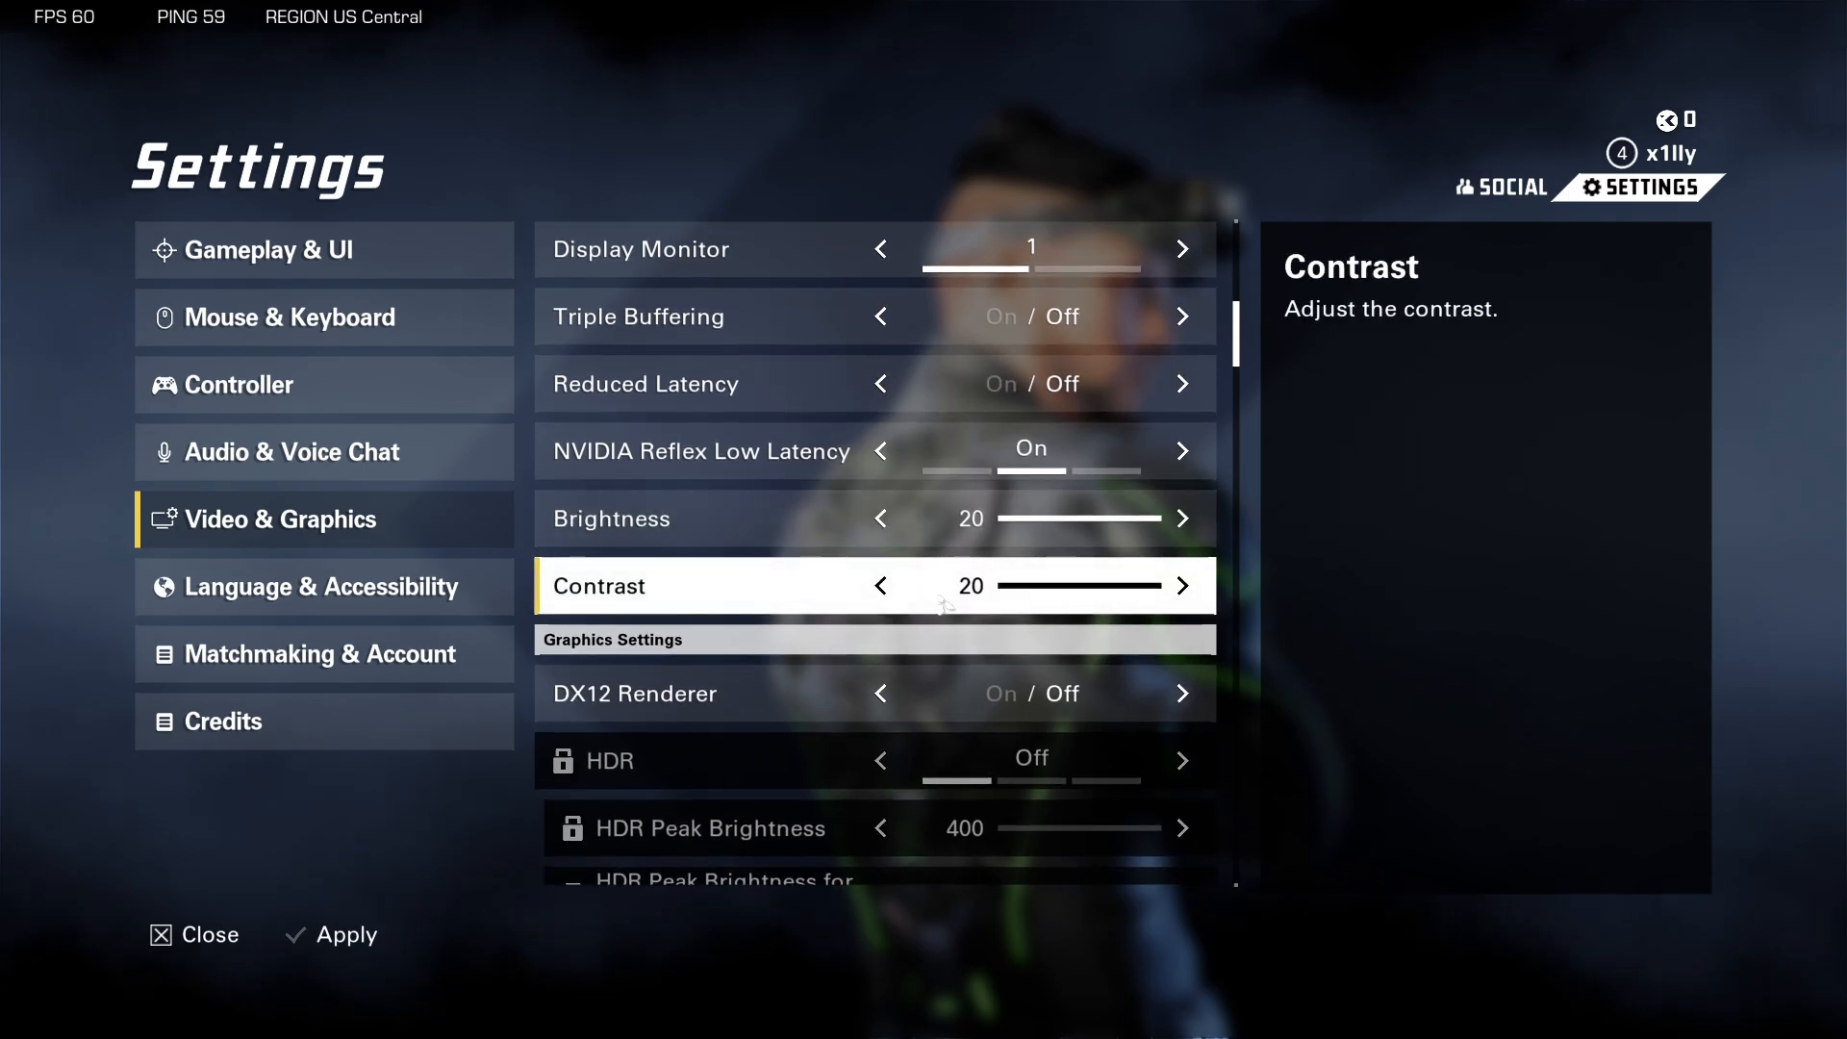
{"action": "scroll", "coordinate": [941, 604], "scroll_direction": "down", "scroll_amount": 8}
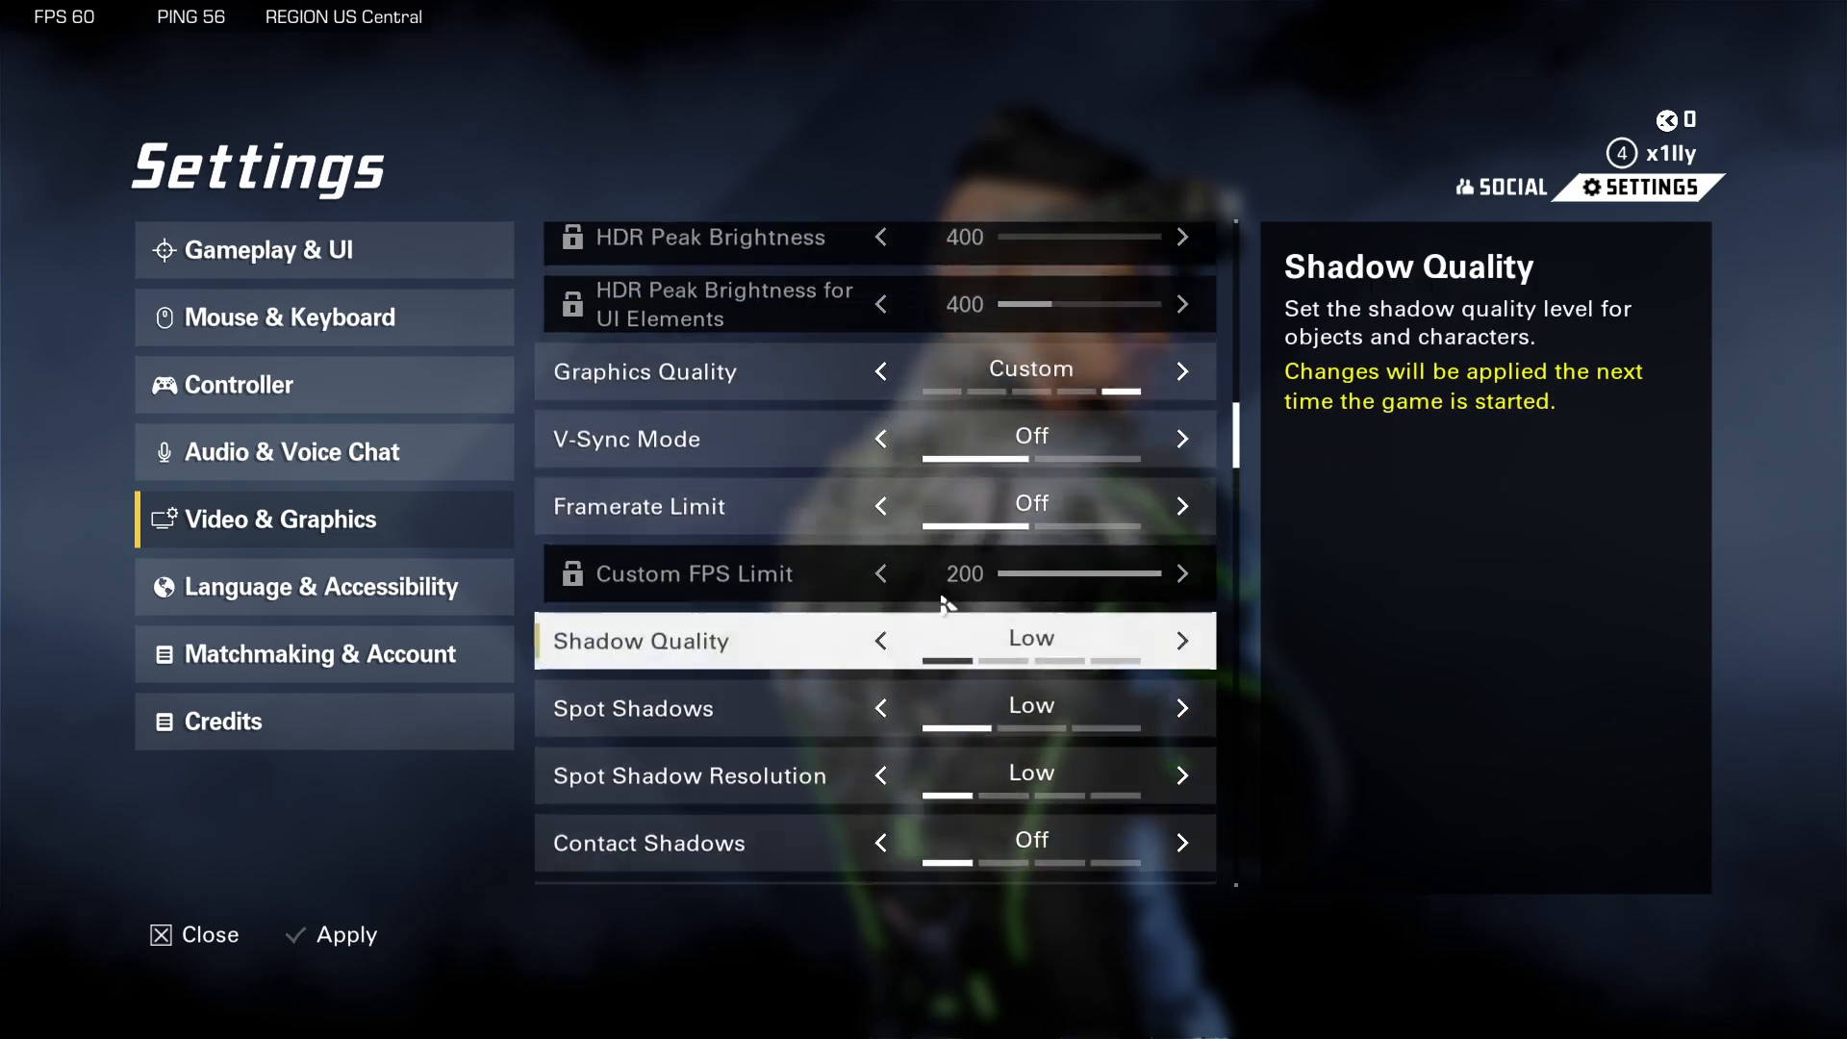
{"action": "scroll", "coordinate": [866, 558], "scroll_direction": "up", "scroll_amount": 5}
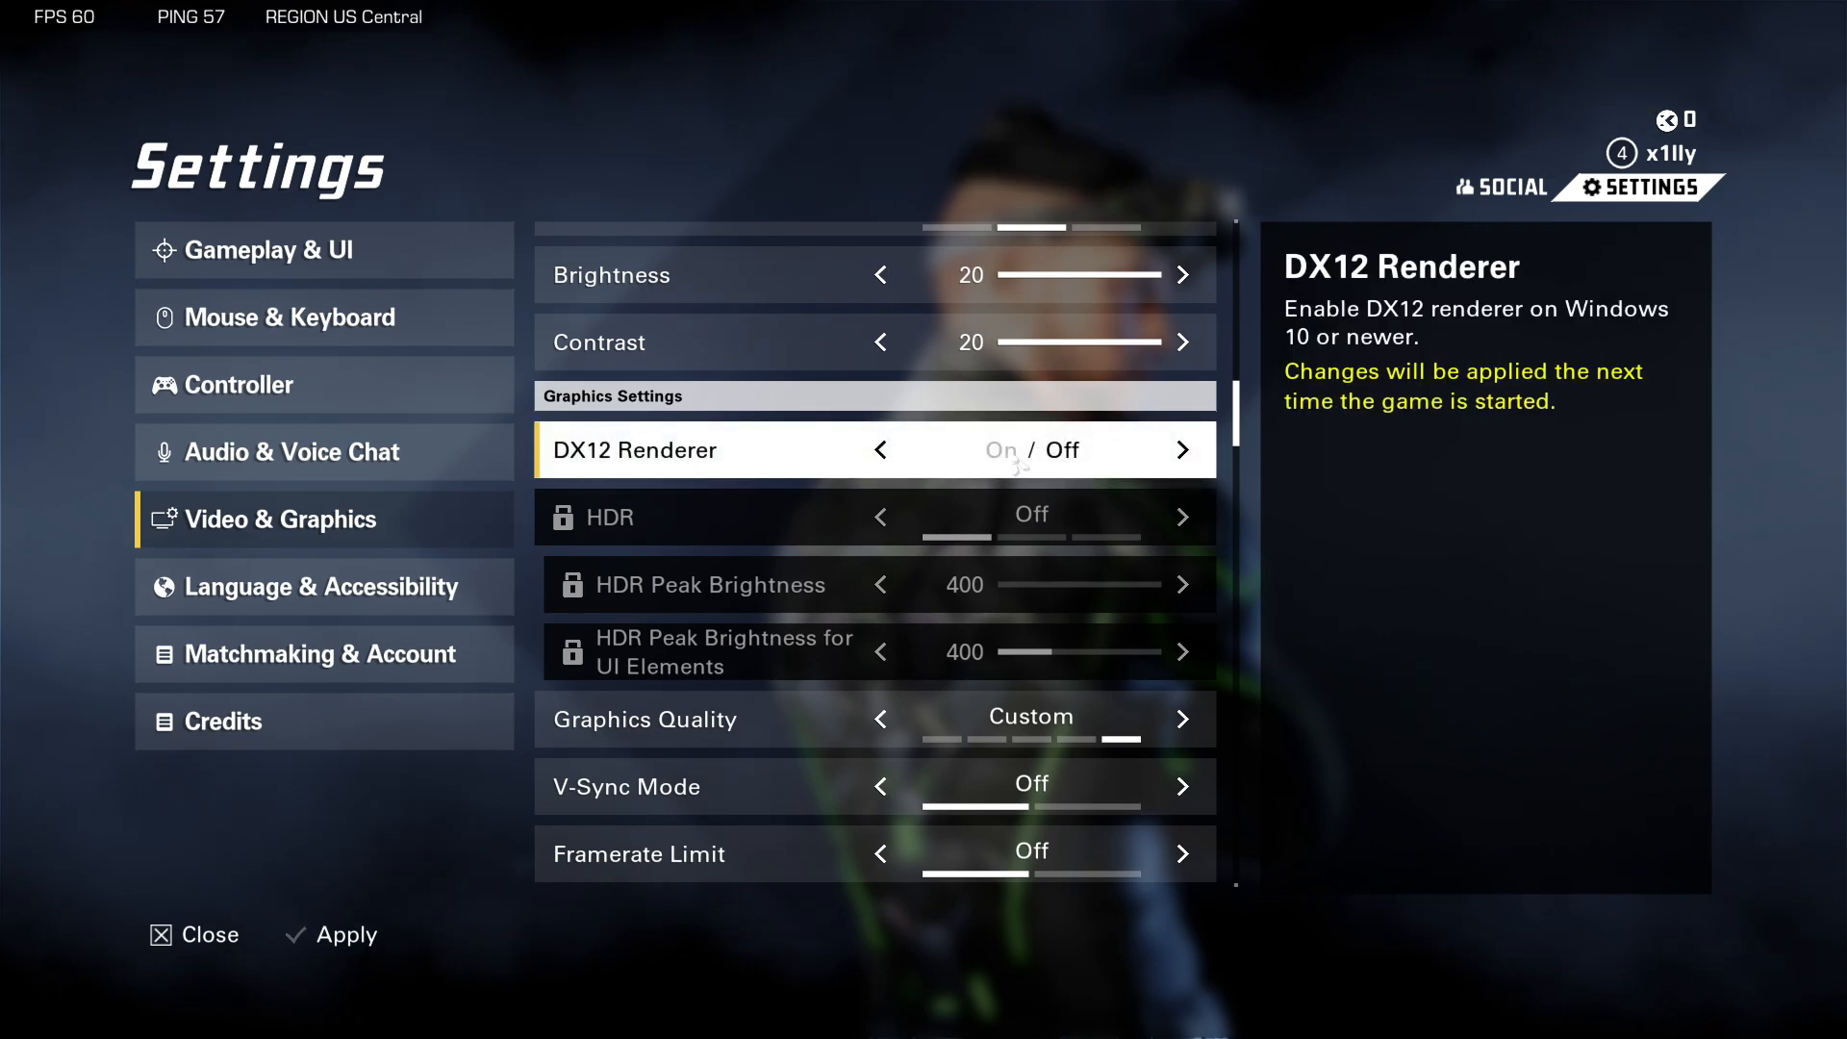
{"action": "scroll", "coordinate": [1024, 577], "scroll_direction": "down", "scroll_amount": 3}
{"action": "left_click", "coordinate": [880, 475]}
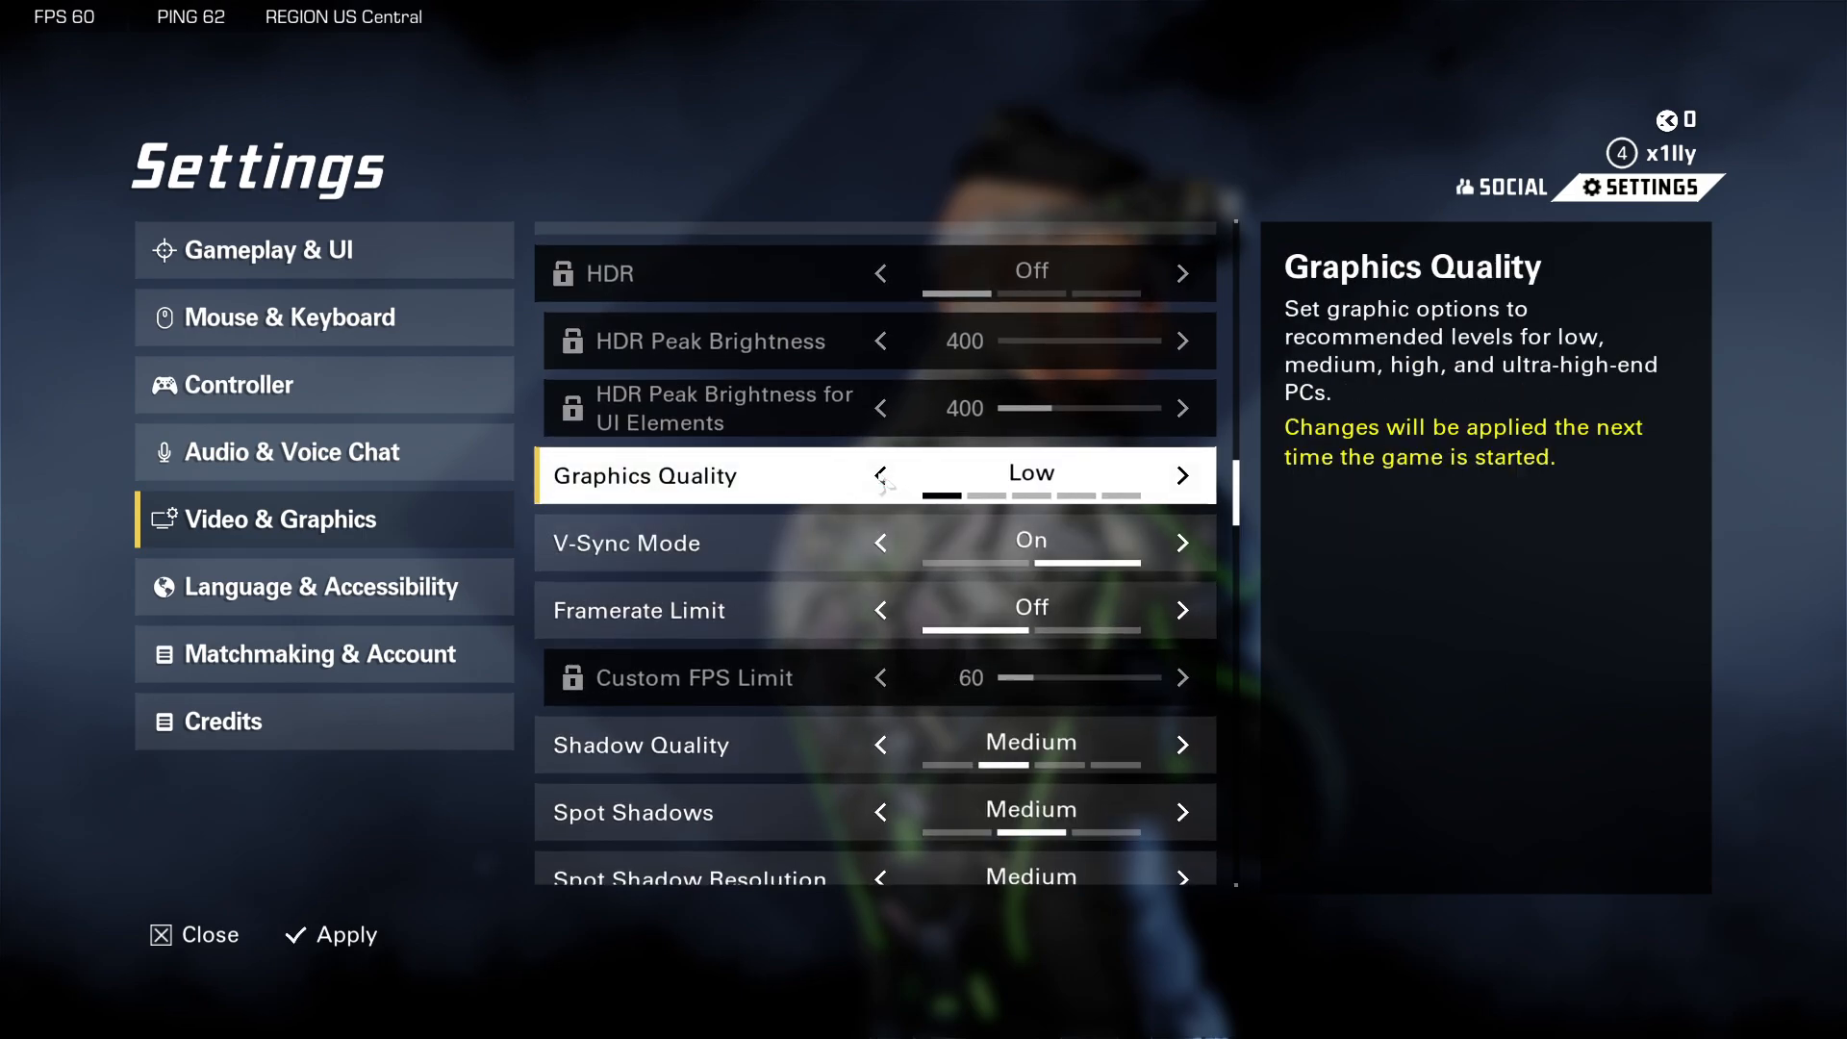
{"action": "left_click", "coordinate": [881, 543]}
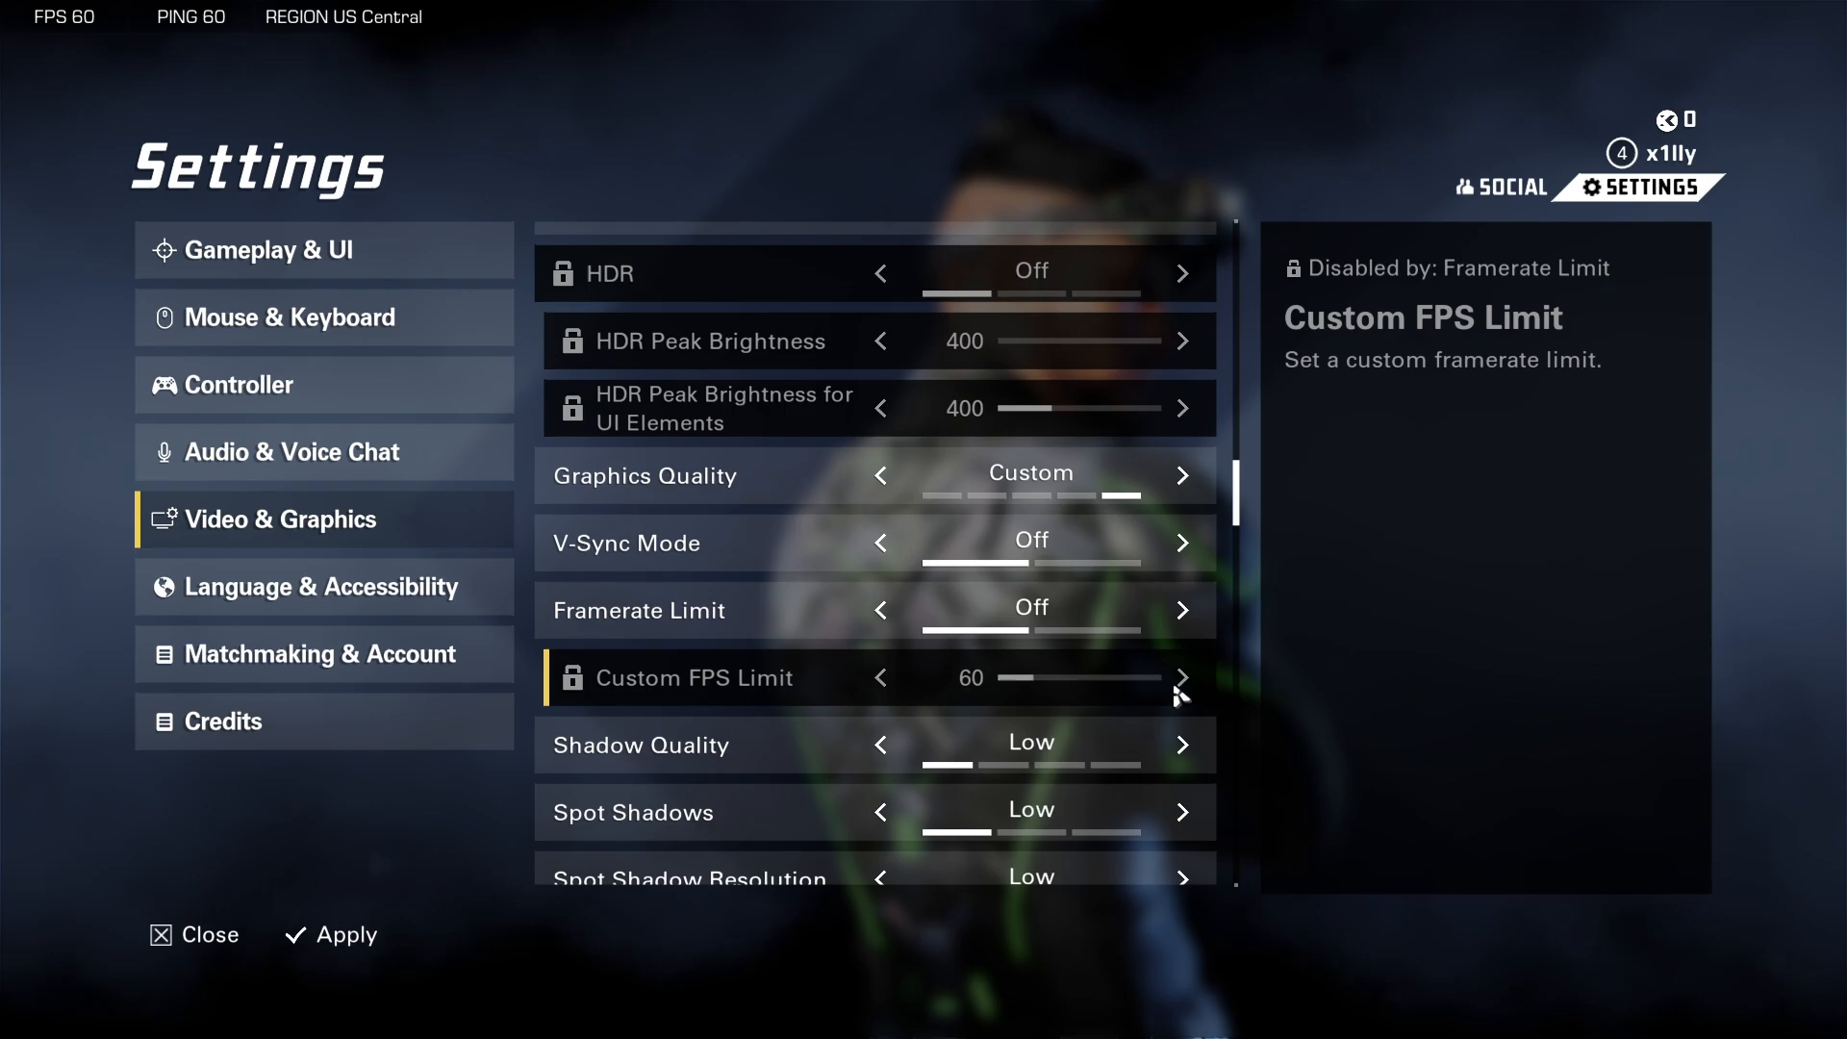
Step: Raise the Resolution Scale in the graphics settings to 100%
{"action": "scroll", "coordinate": [1030, 672], "scroll_direction": "down", "scroll_amount": 2}
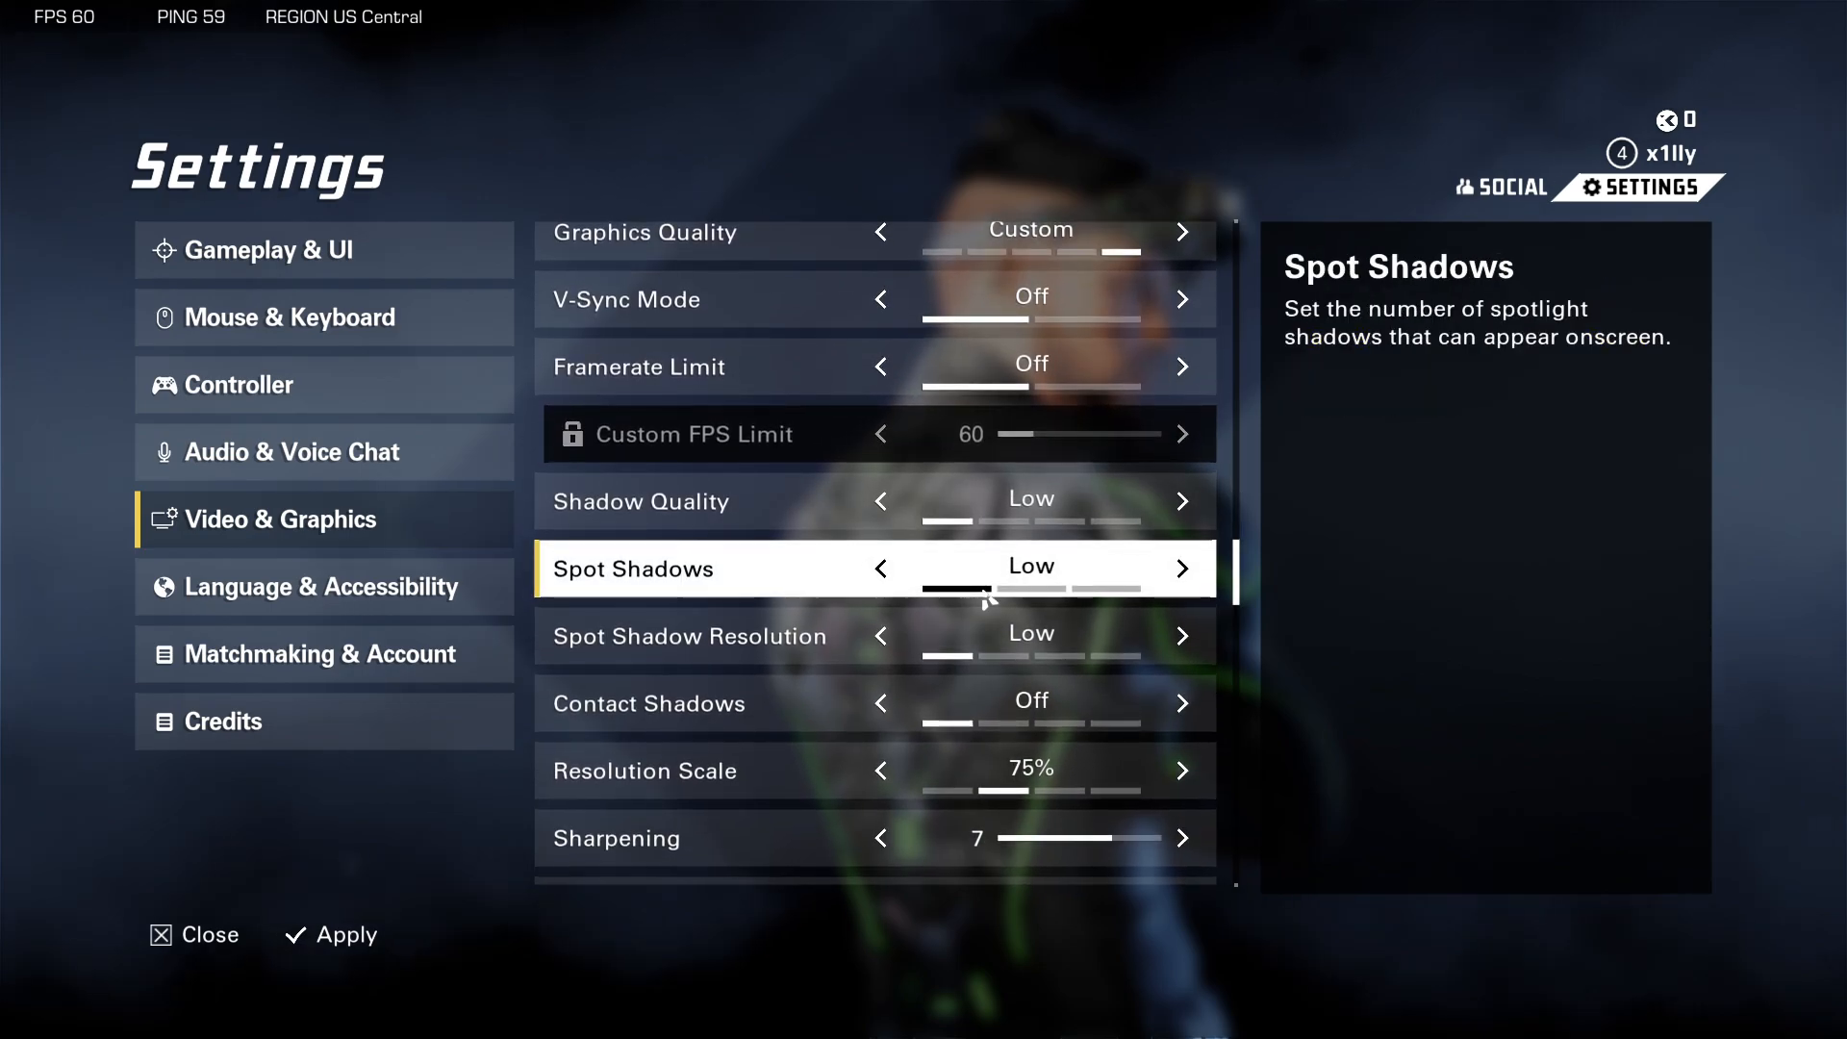
{"action": "scroll", "coordinate": [904, 541], "scroll_direction": "down", "scroll_amount": 1}
{"action": "scroll", "coordinate": [904, 541], "scroll_direction": "down", "scroll_amount": 1}
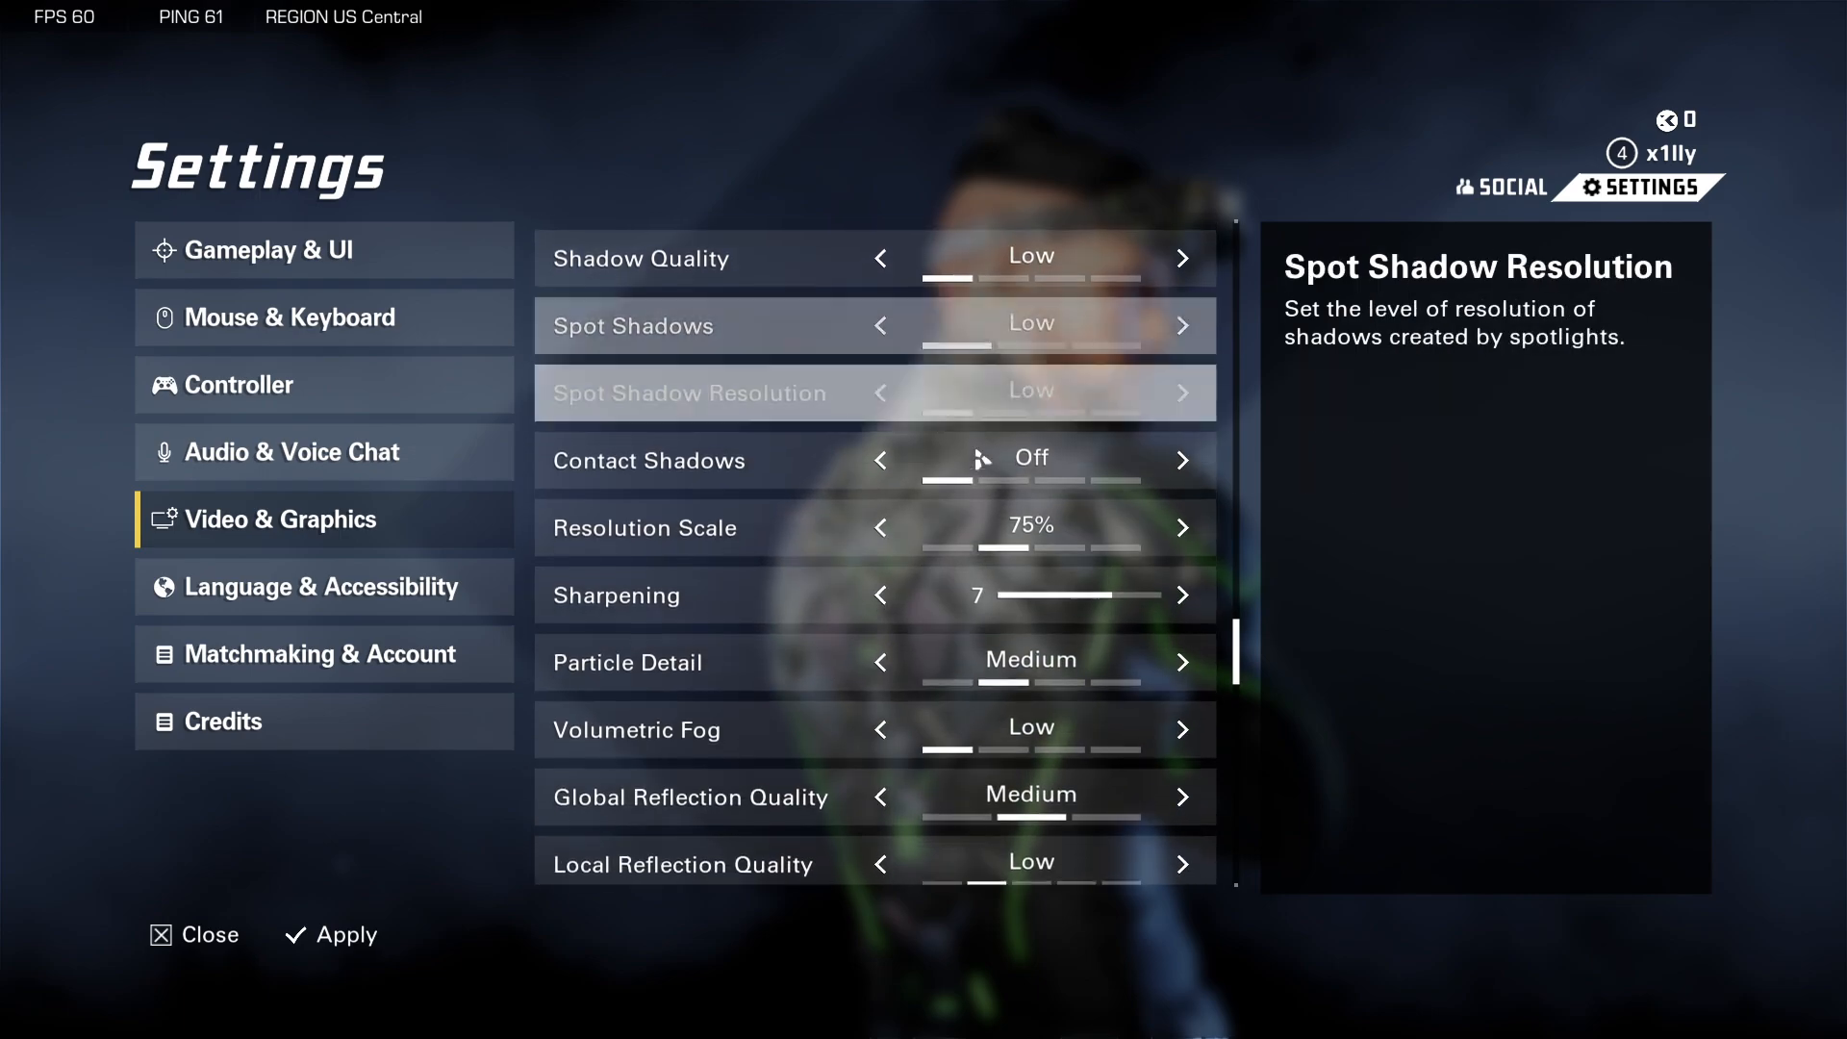
{"action": "left_click", "coordinate": [1187, 541]}
{"action": "left_click", "coordinate": [1187, 541]}
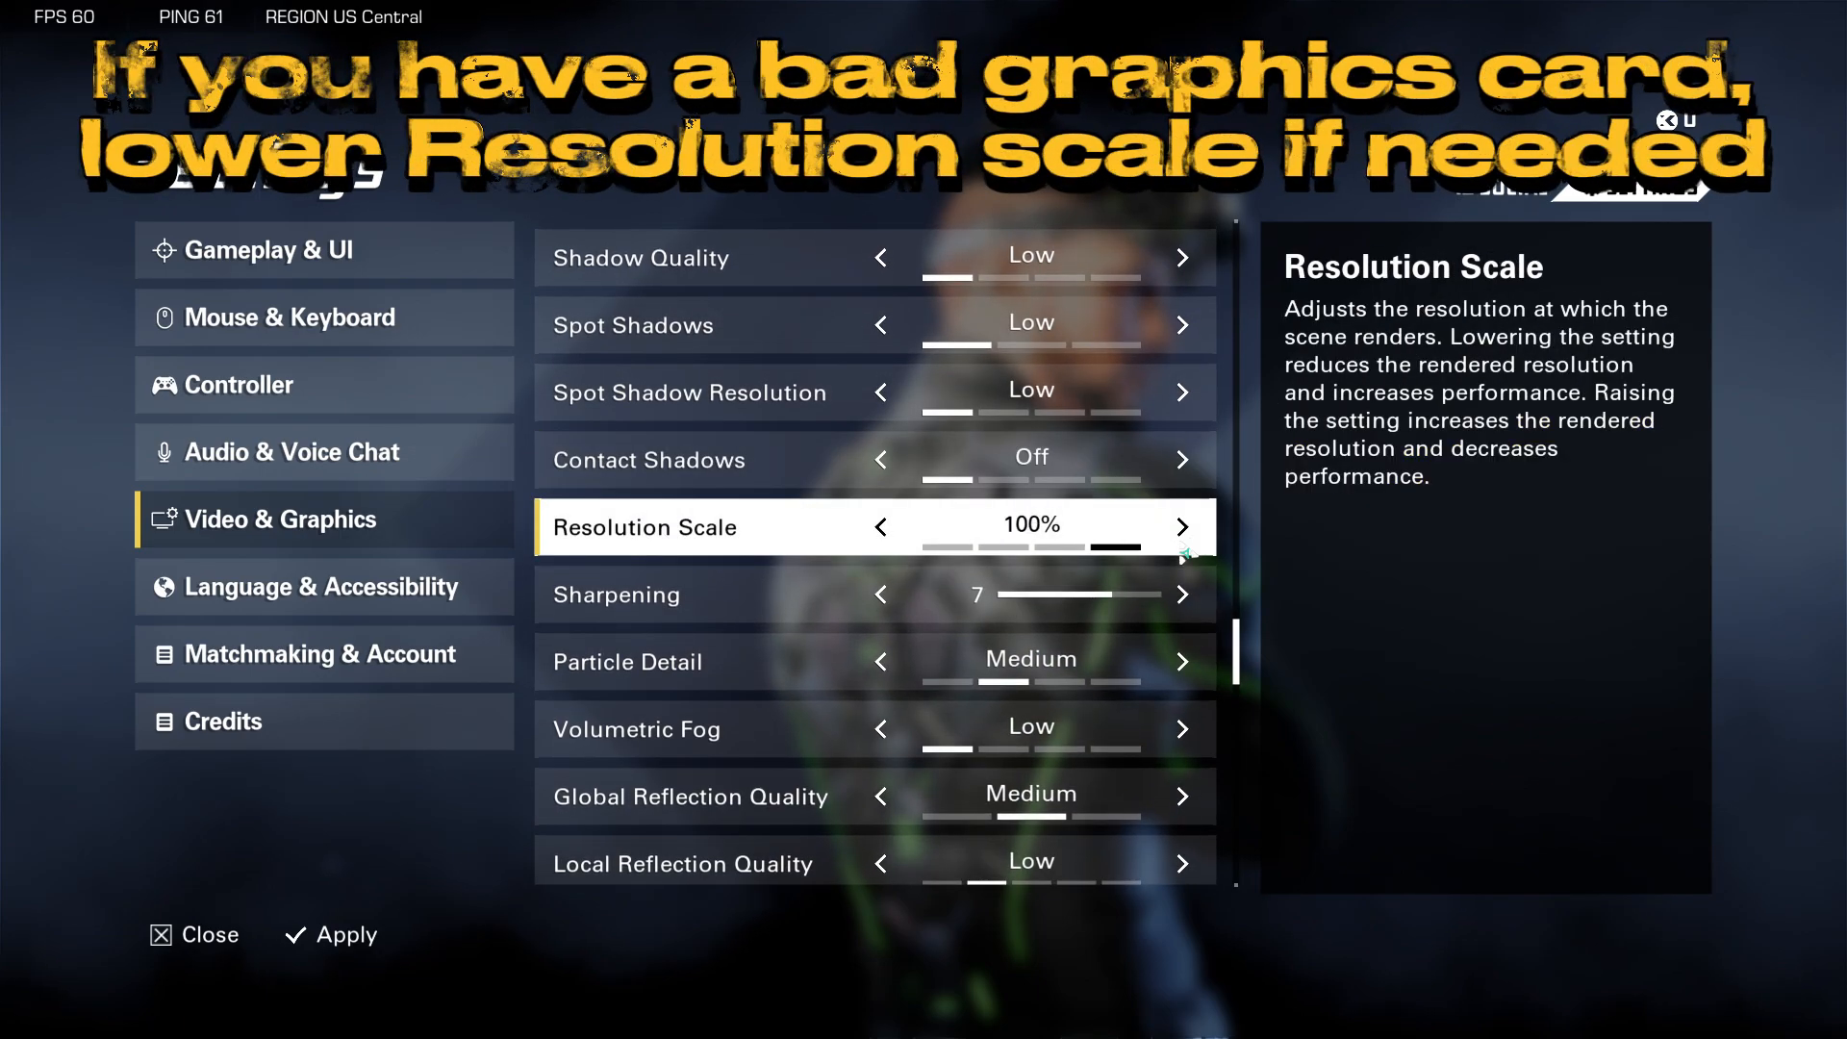
{"action": "left_click", "coordinate": [1187, 541]}
{"action": "left_click", "coordinate": [1187, 541]}
{"action": "left_click", "coordinate": [1187, 541]}
{"action": "left_click", "coordinate": [1187, 541]}
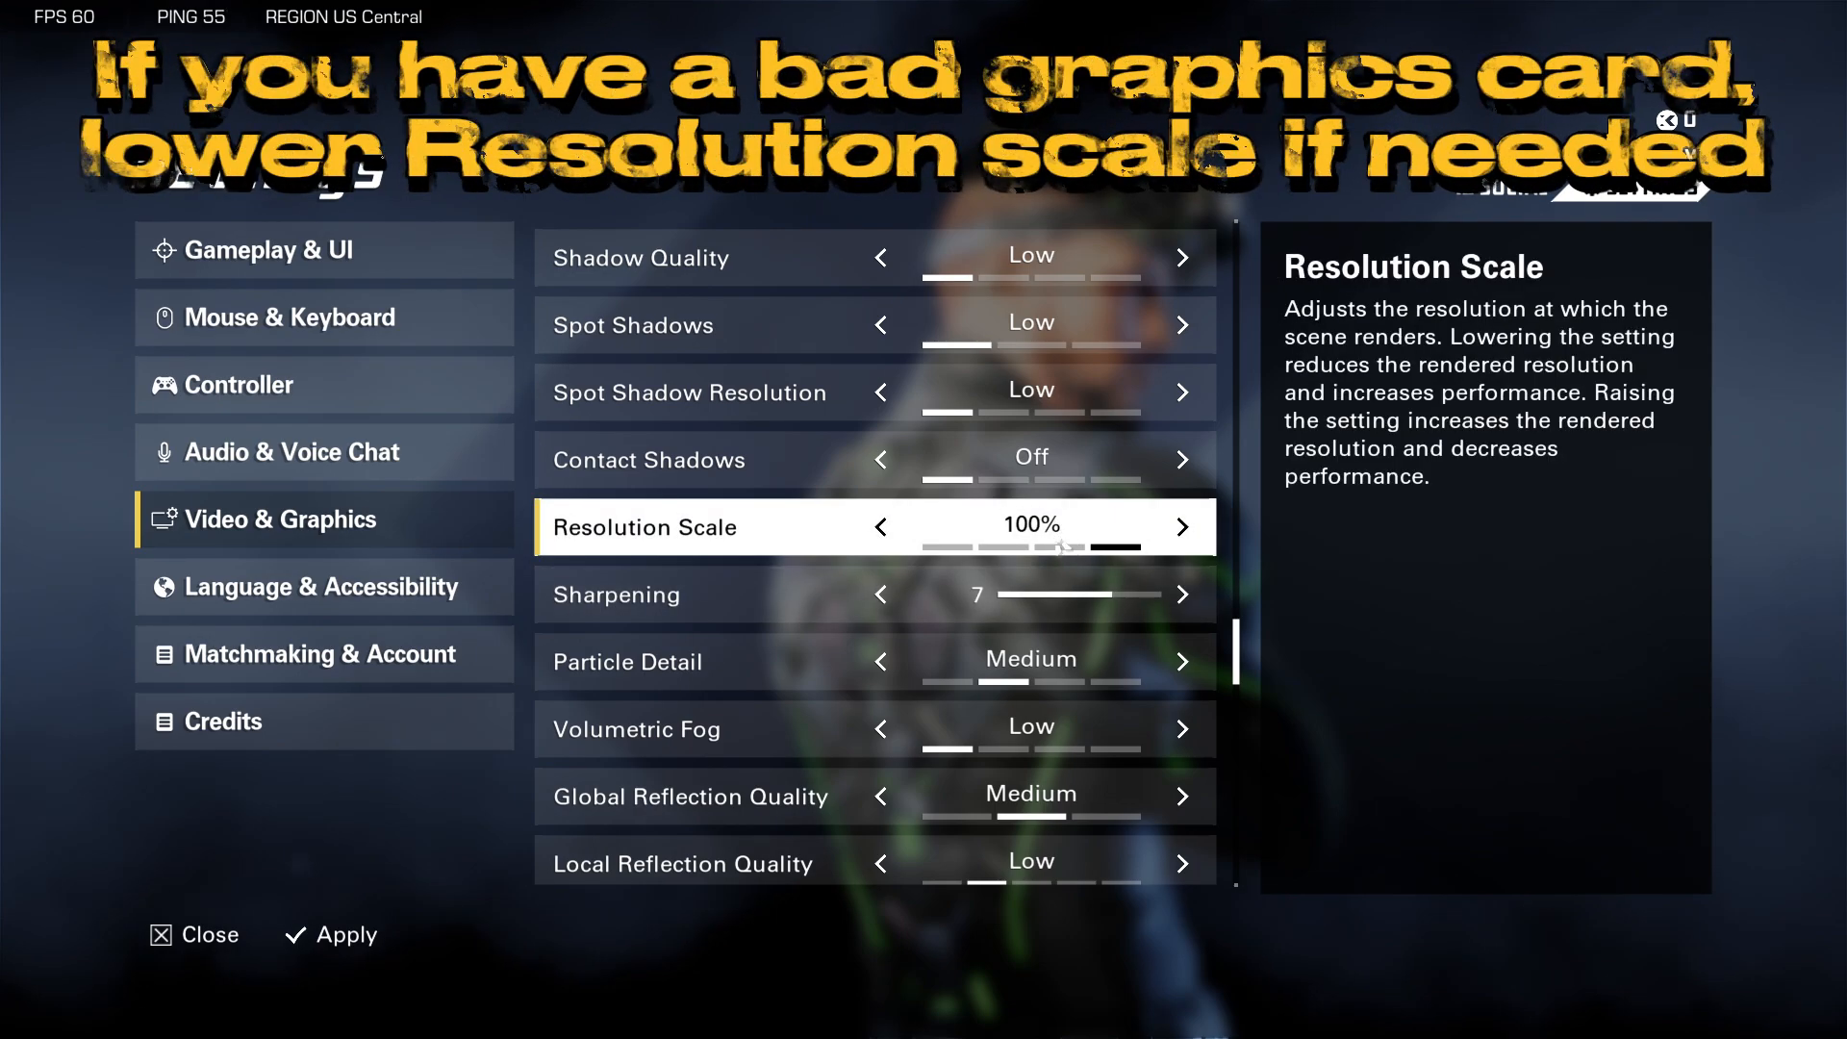
Step: Set Sharpening to 10 and Particle Detail to Low
{"action": "left_click", "coordinate": [1183, 594]}
{"action": "left_click", "coordinate": [1183, 594]}
{"action": "left_click", "coordinate": [1183, 595]}
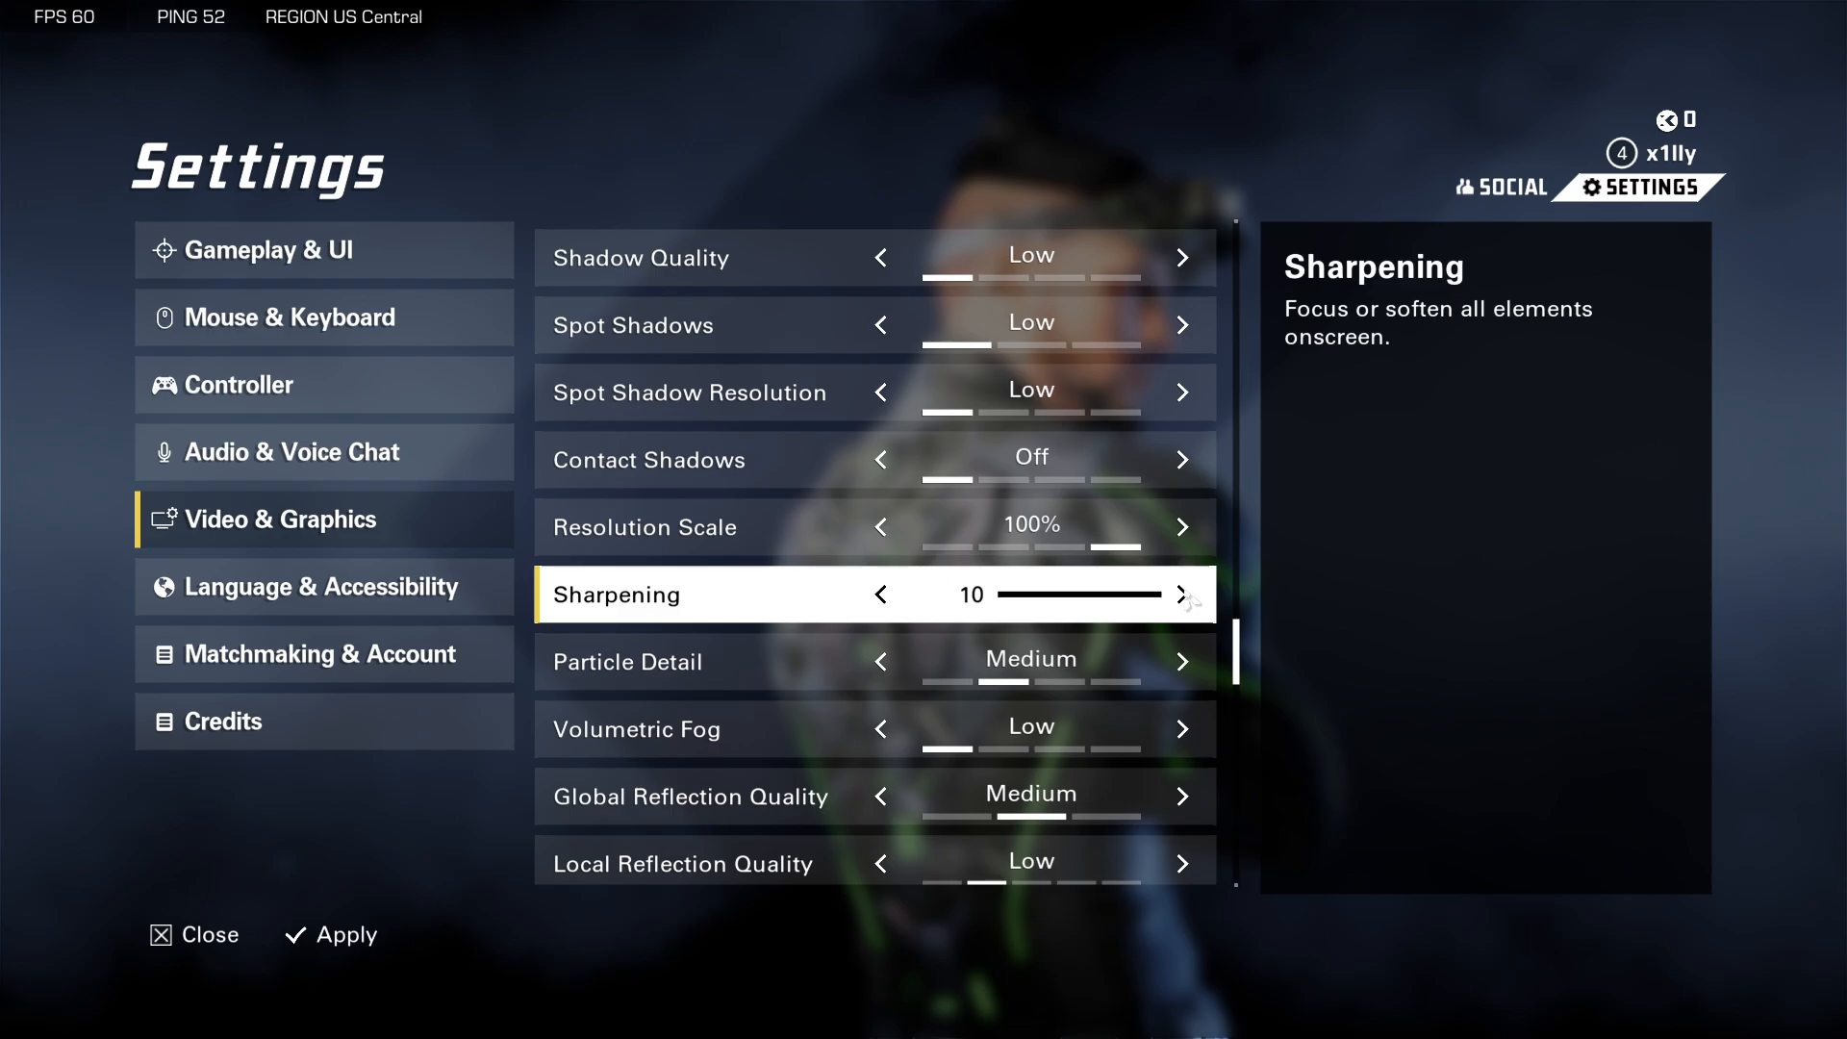
{"action": "left_click", "coordinate": [881, 662]}
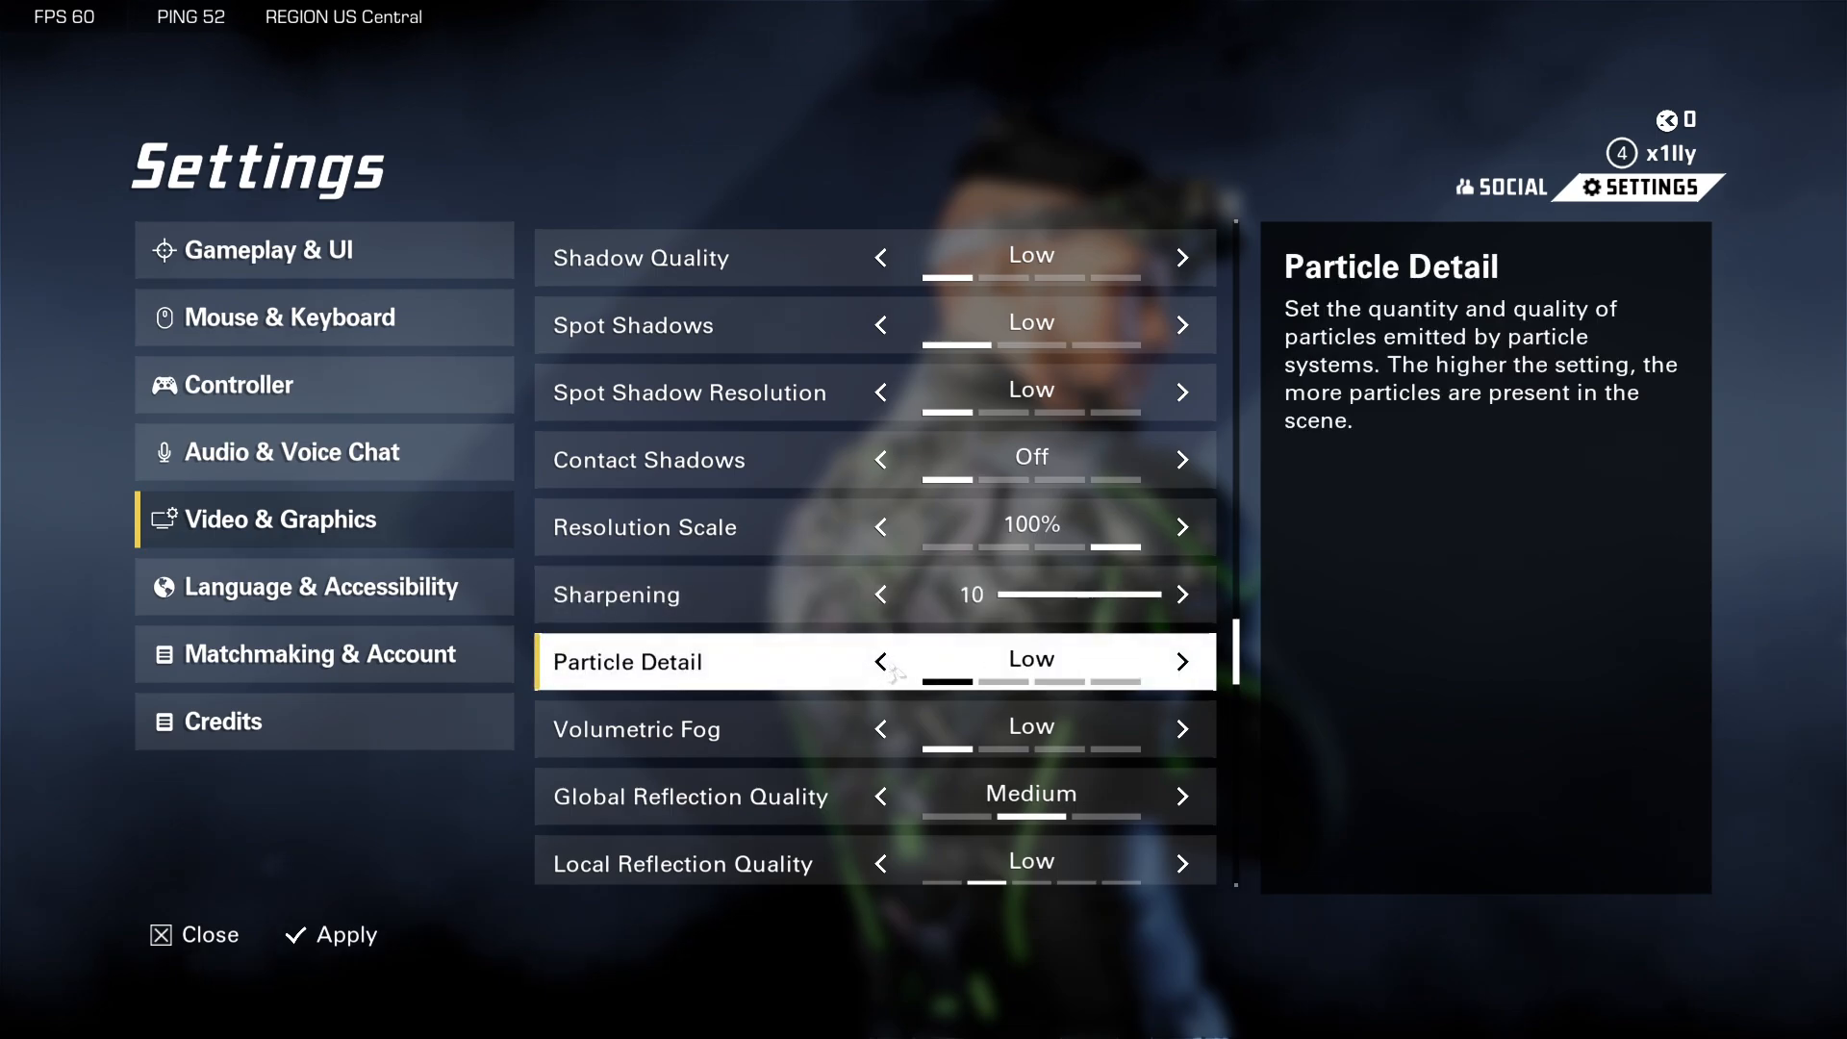
Step: Set Global Reflection Quality to Low and Local Reflection Quality to Off
{"action": "scroll", "coordinate": [893, 671], "scroll_direction": "down", "scroll_amount": 3}
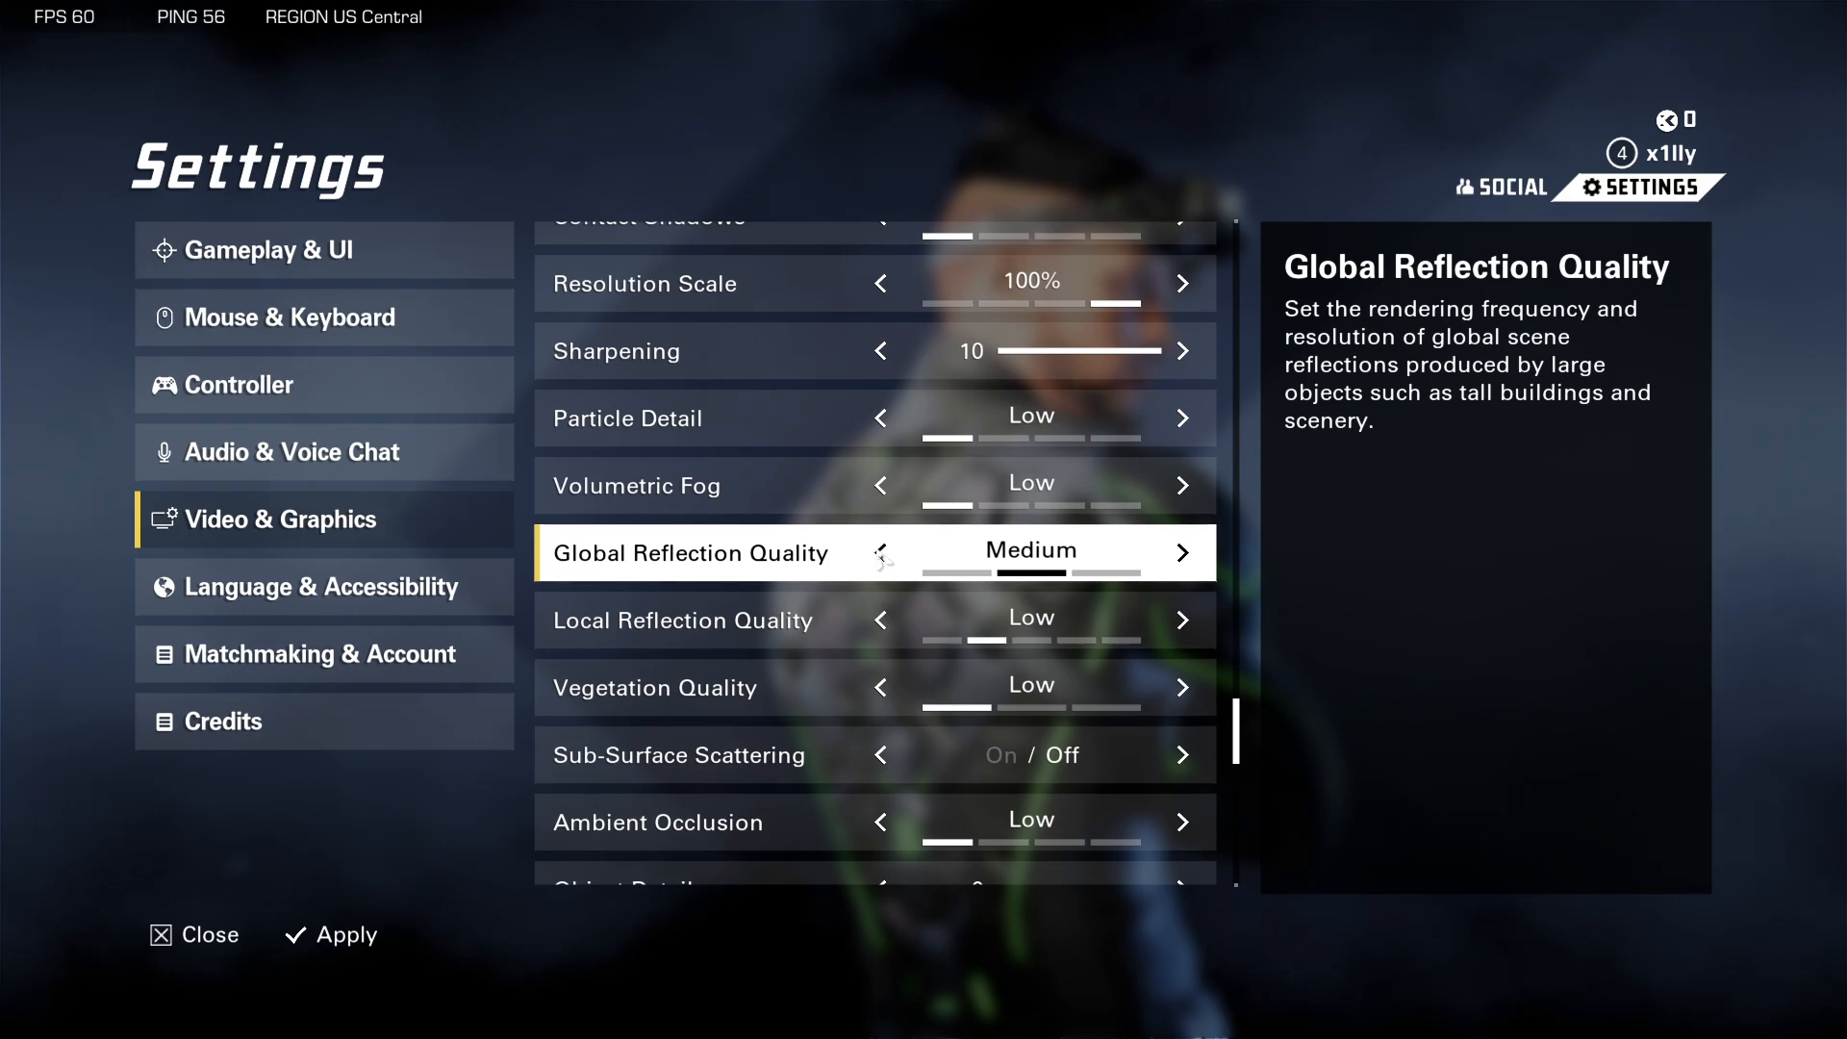
{"action": "left_click", "coordinate": [881, 555]}
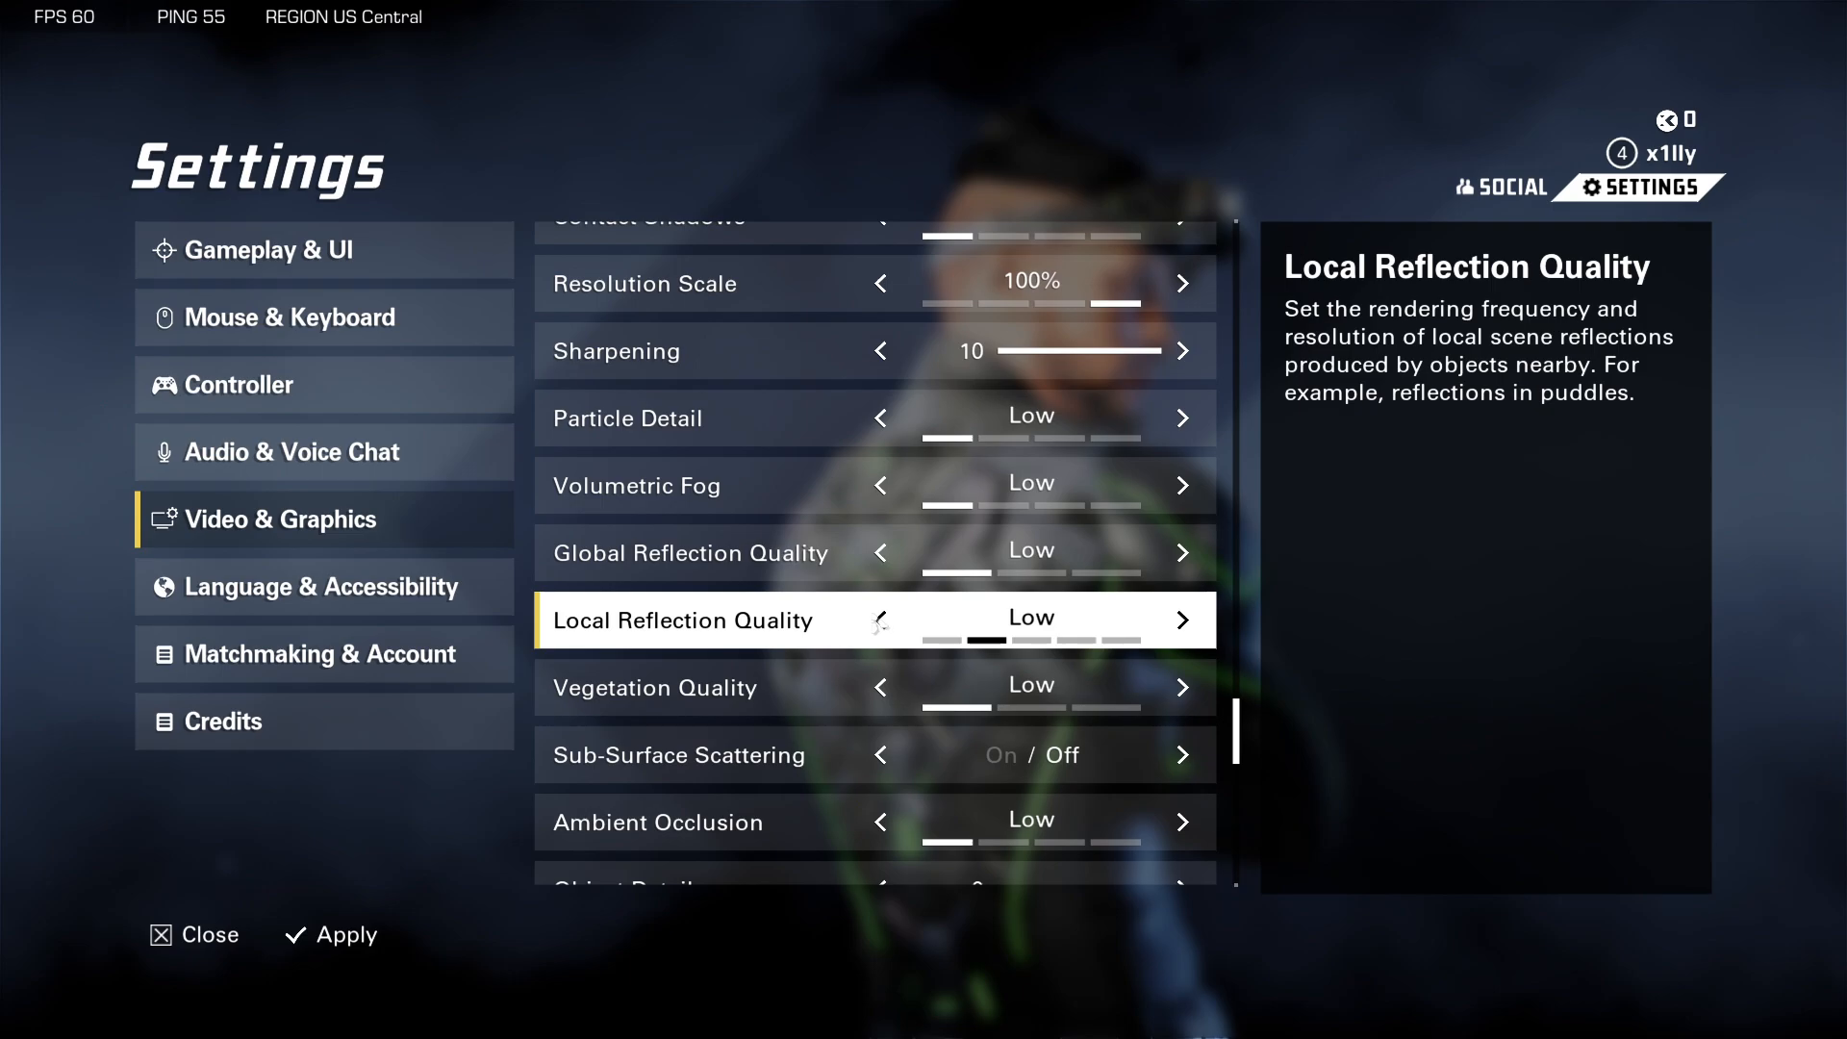
{"action": "left_click", "coordinate": [879, 621]}
Step: Turn Lens Flare off and apply the changed video settings while switching to Language & Accessibility
{"action": "scroll", "coordinate": [845, 735], "scroll_direction": "down", "scroll_amount": 4}
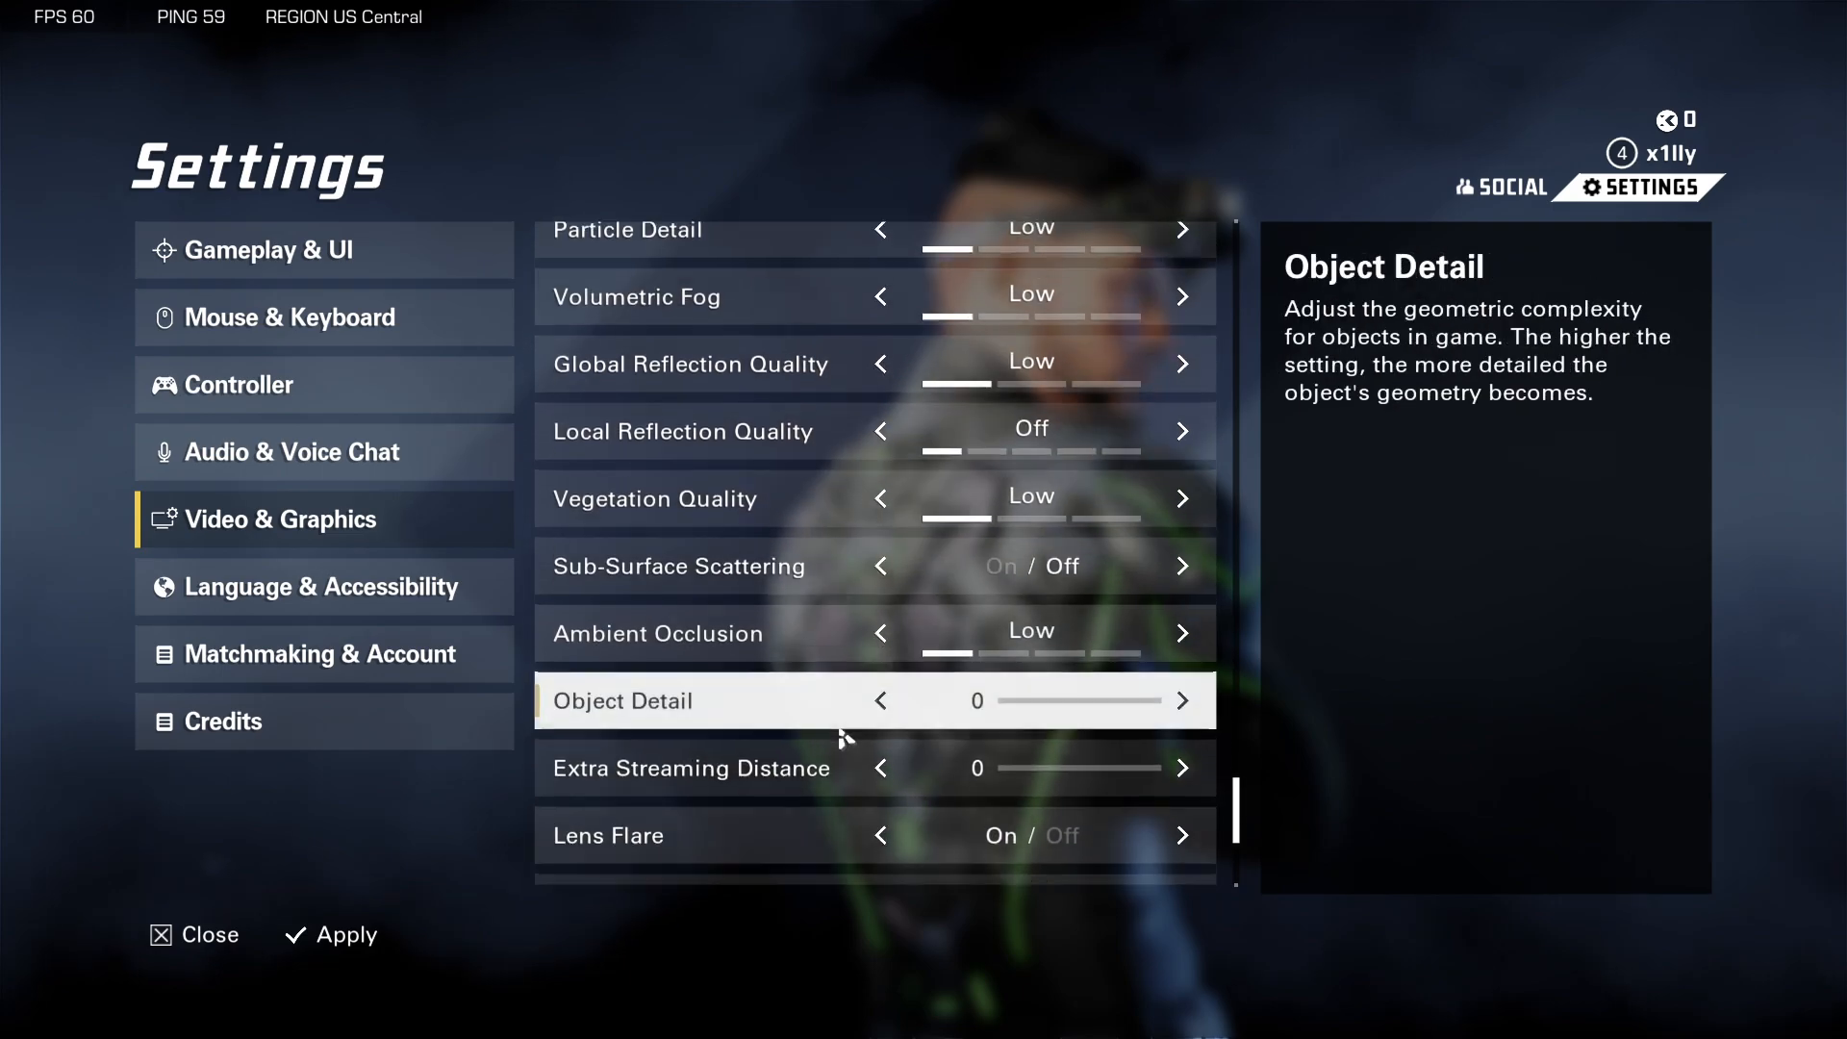
{"action": "scroll", "coordinate": [843, 737], "scroll_direction": "down", "scroll_amount": 2}
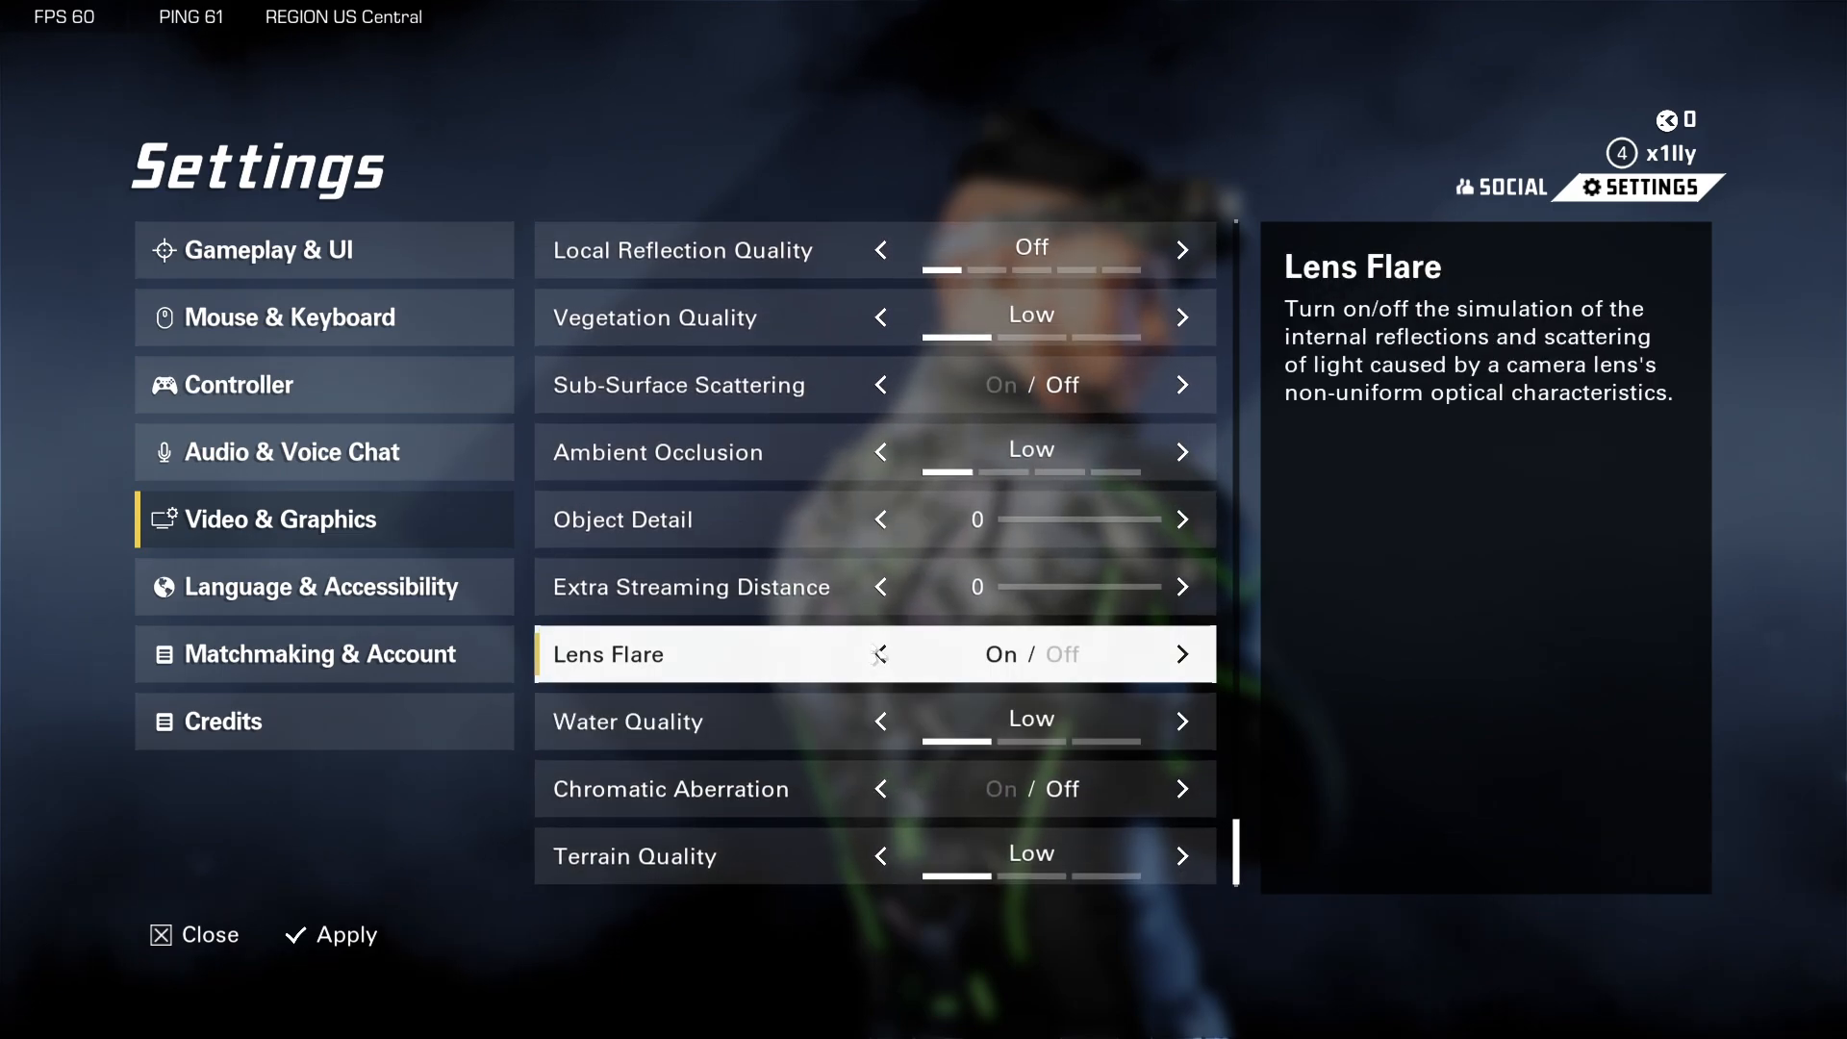
{"action": "left_click", "coordinate": [1062, 658]}
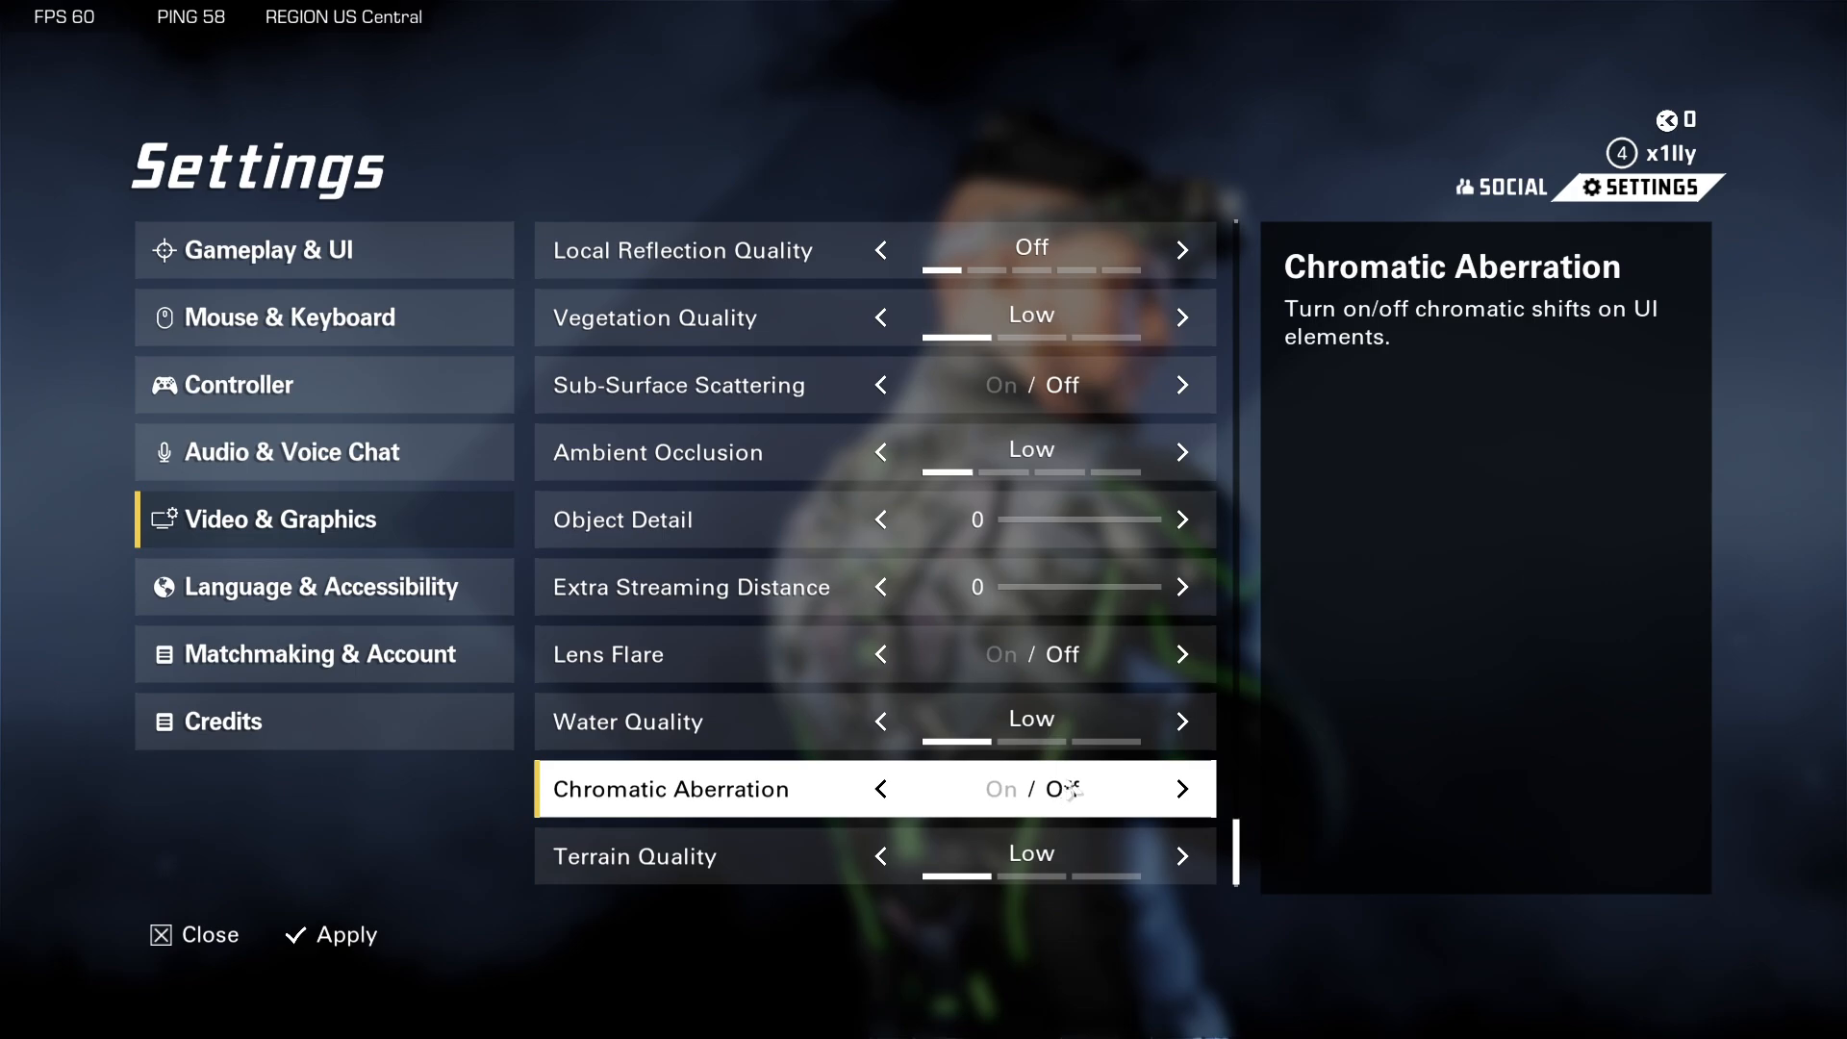
{"action": "left_click", "coordinate": [481, 591]}
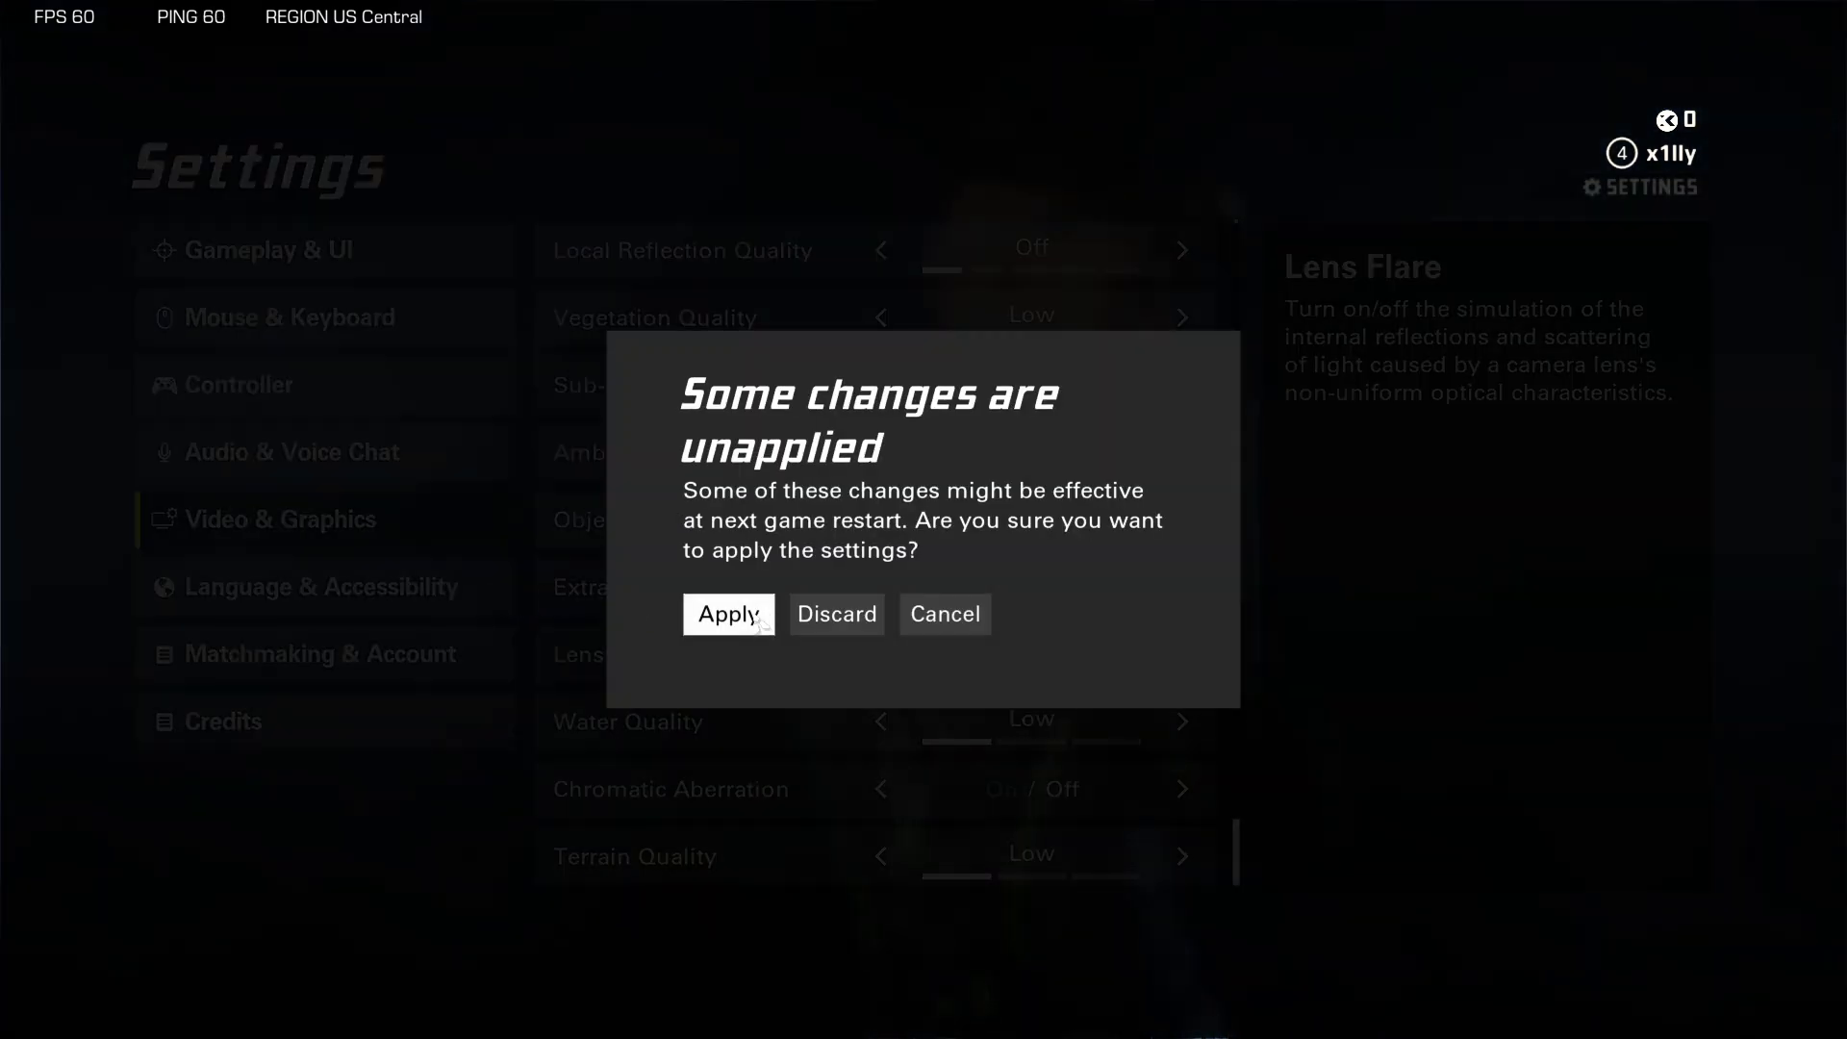
{"action": "left_click", "coordinate": [760, 623]}
Step: Examine the Color Blind Mode and Flashbang Effect options in the accessibility settings
{"action": "scroll", "coordinate": [758, 635], "scroll_direction": "up", "scroll_amount": 3}
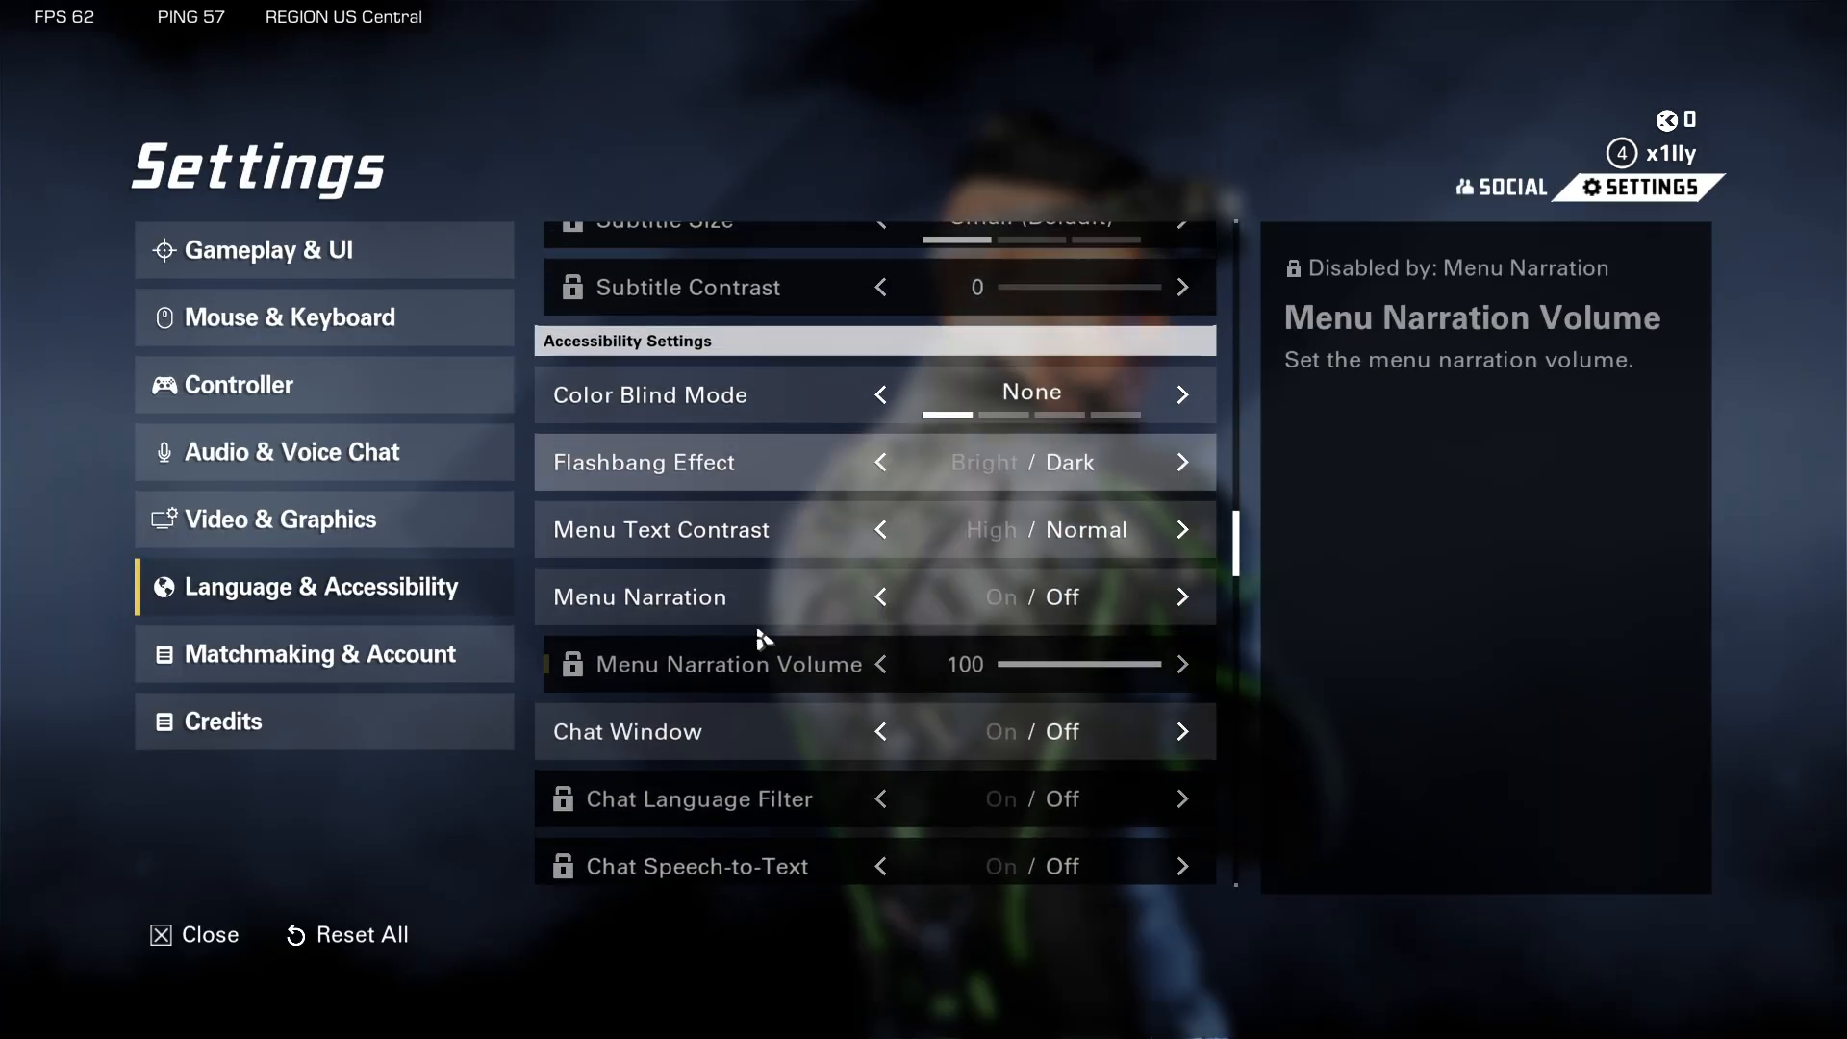
{"action": "scroll", "coordinate": [765, 640], "scroll_direction": "up", "scroll_amount": 4}
{"action": "scroll", "coordinate": [772, 679], "scroll_direction": "down", "scroll_amount": 1}
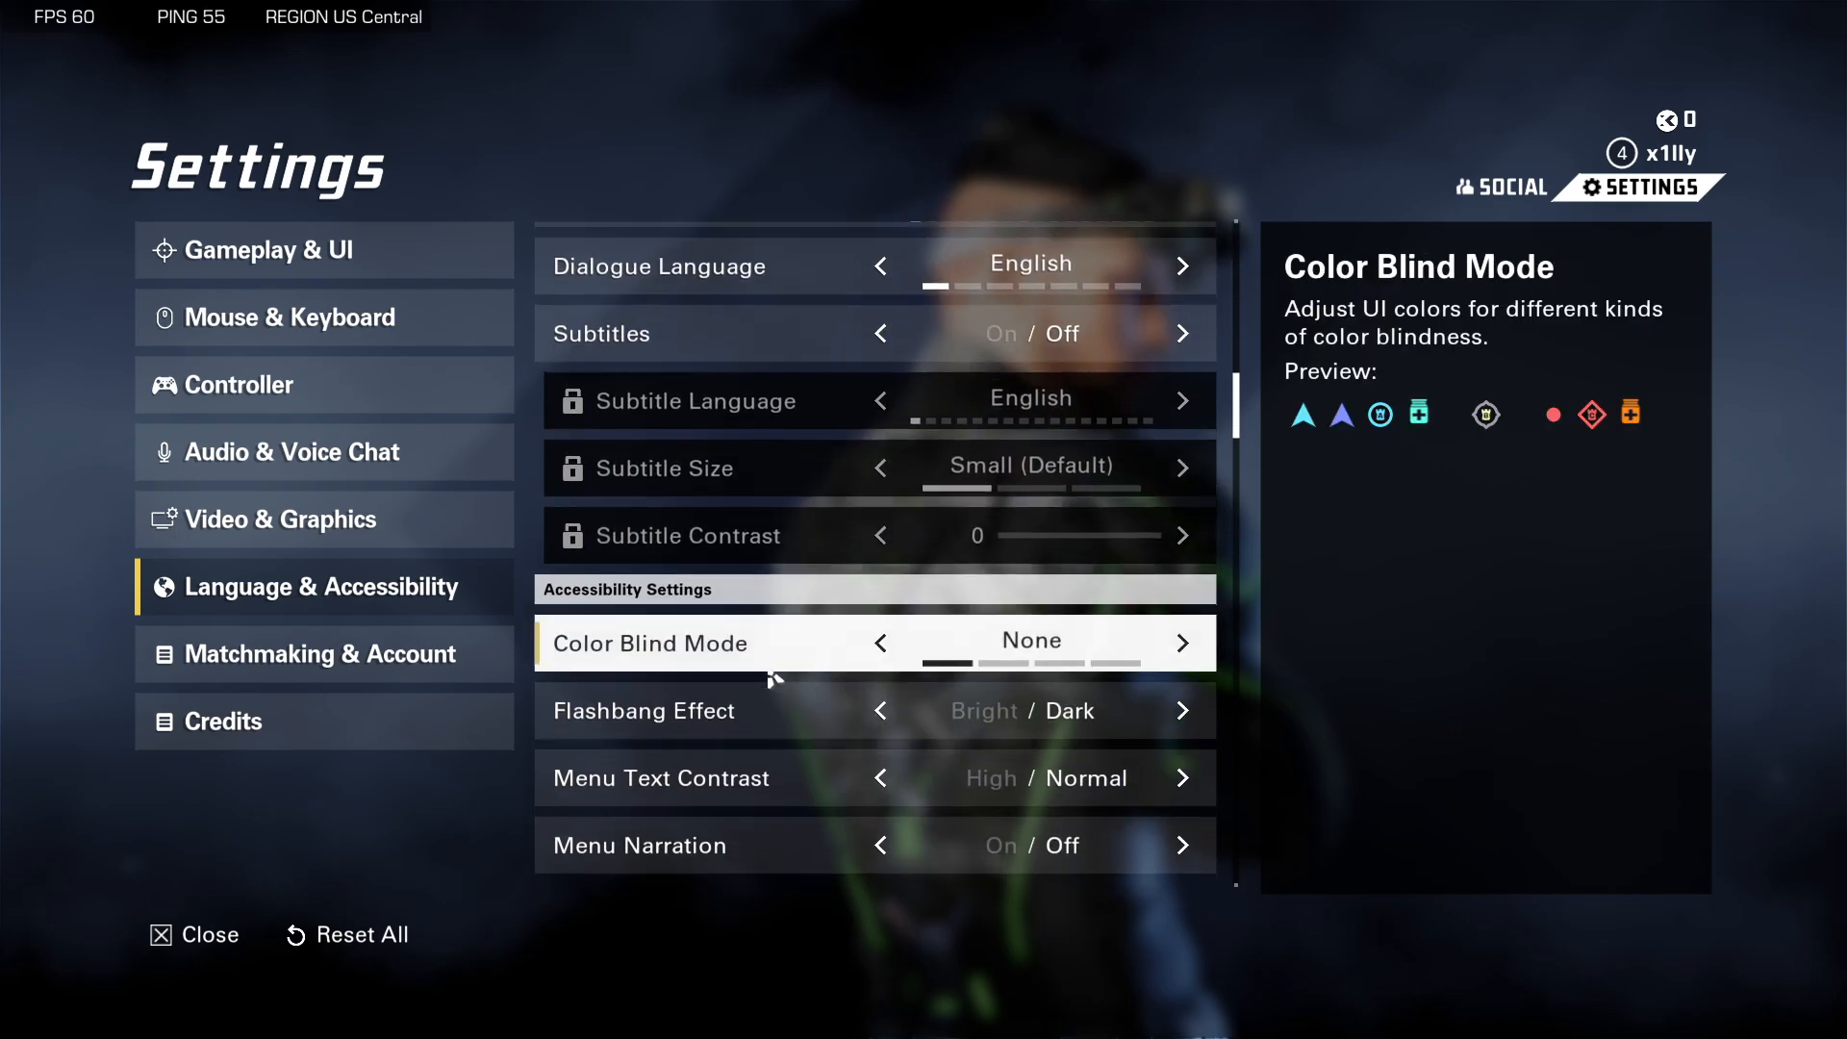
{"action": "scroll", "coordinate": [773, 678], "scroll_direction": "down", "scroll_amount": 1}
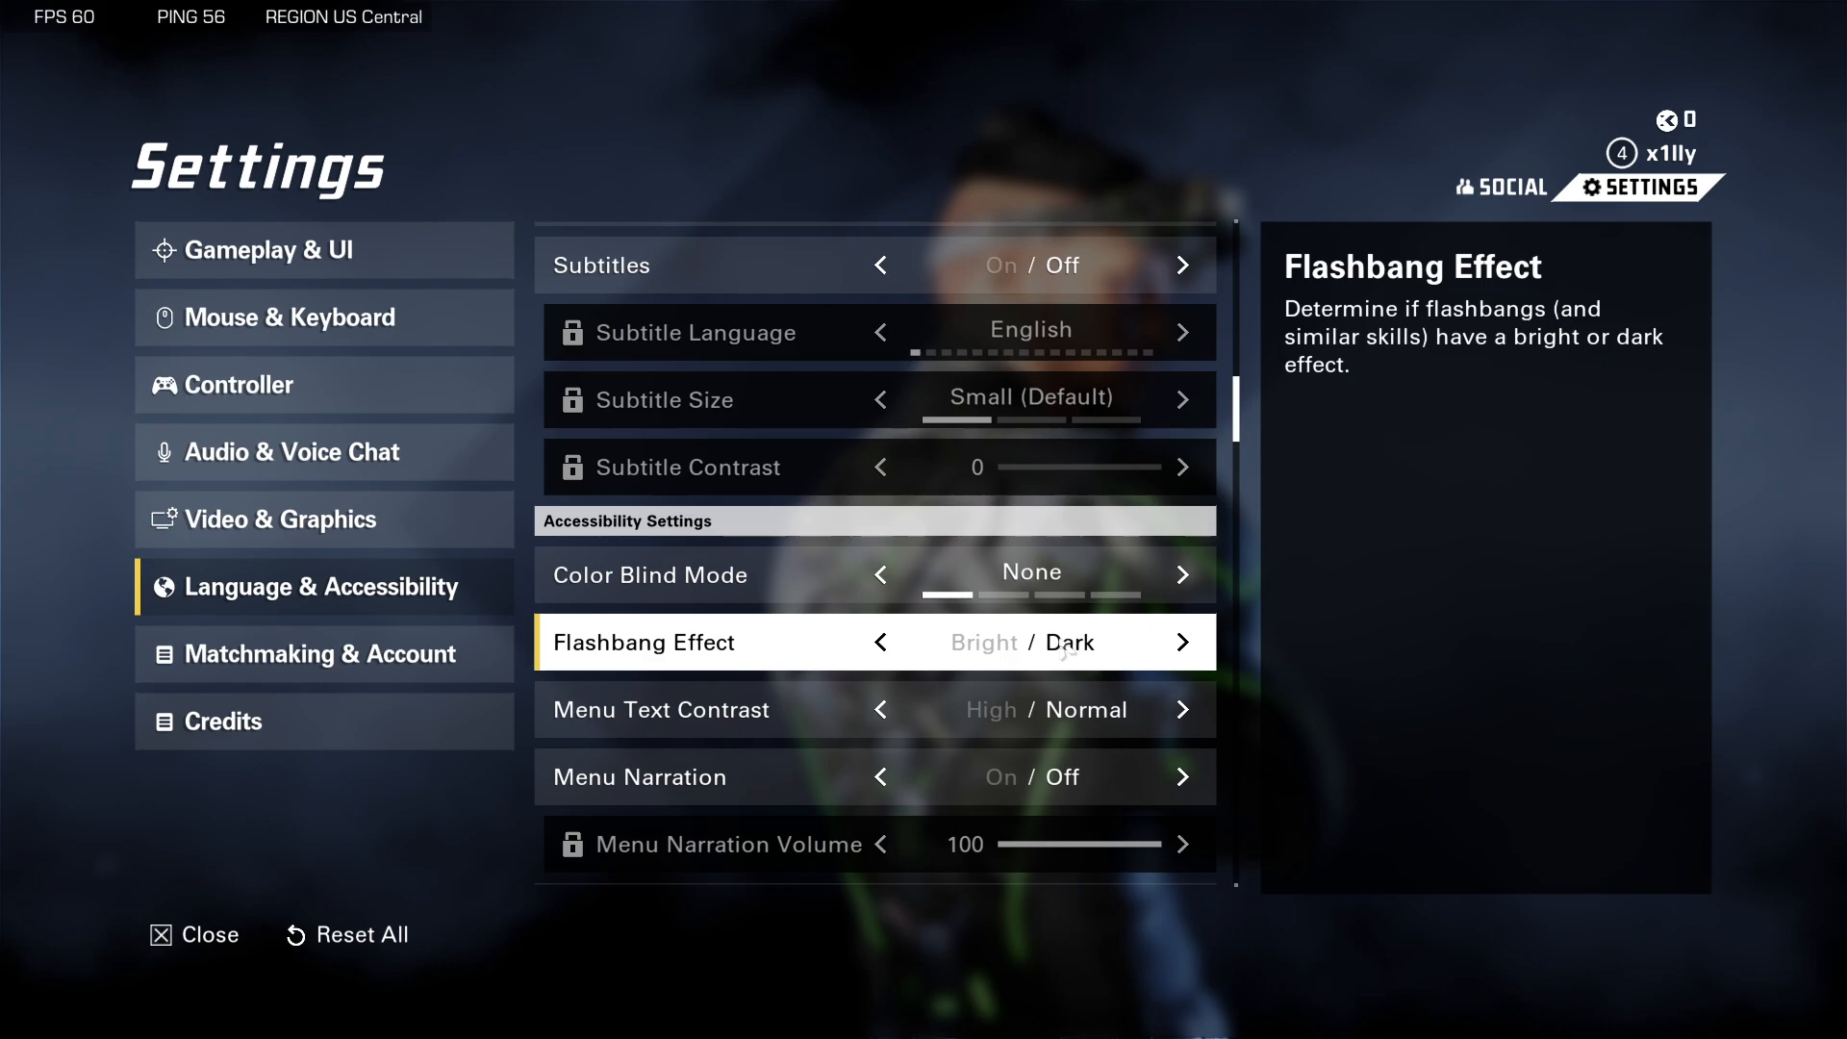
Step: Close the settings and launch the practice area with the firing range
{"action": "key", "text": "Escape"}
{"action": "left_click", "coordinate": [354, 598]}
{"action": "left_click", "coordinate": [1344, 756]}
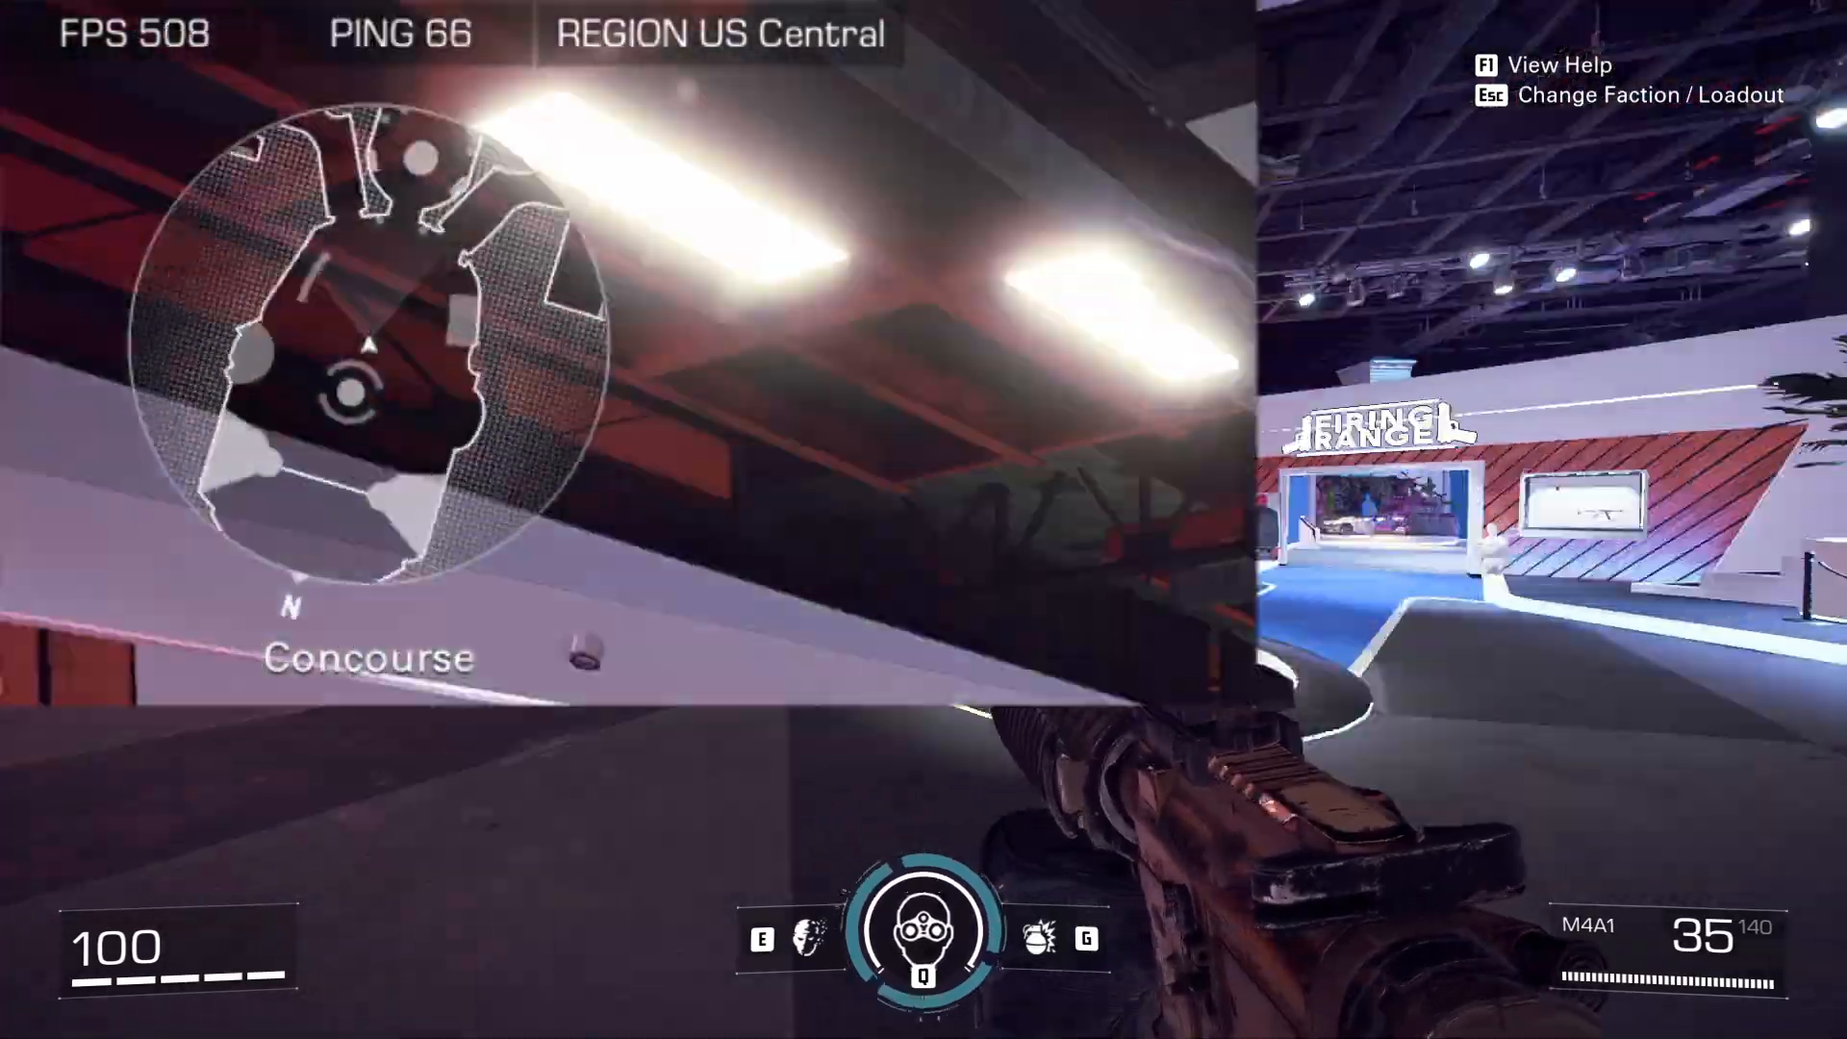
Step: Walk around the firing range and examine the displayed frame rate and ping
{"action": "key", "text": "w"}
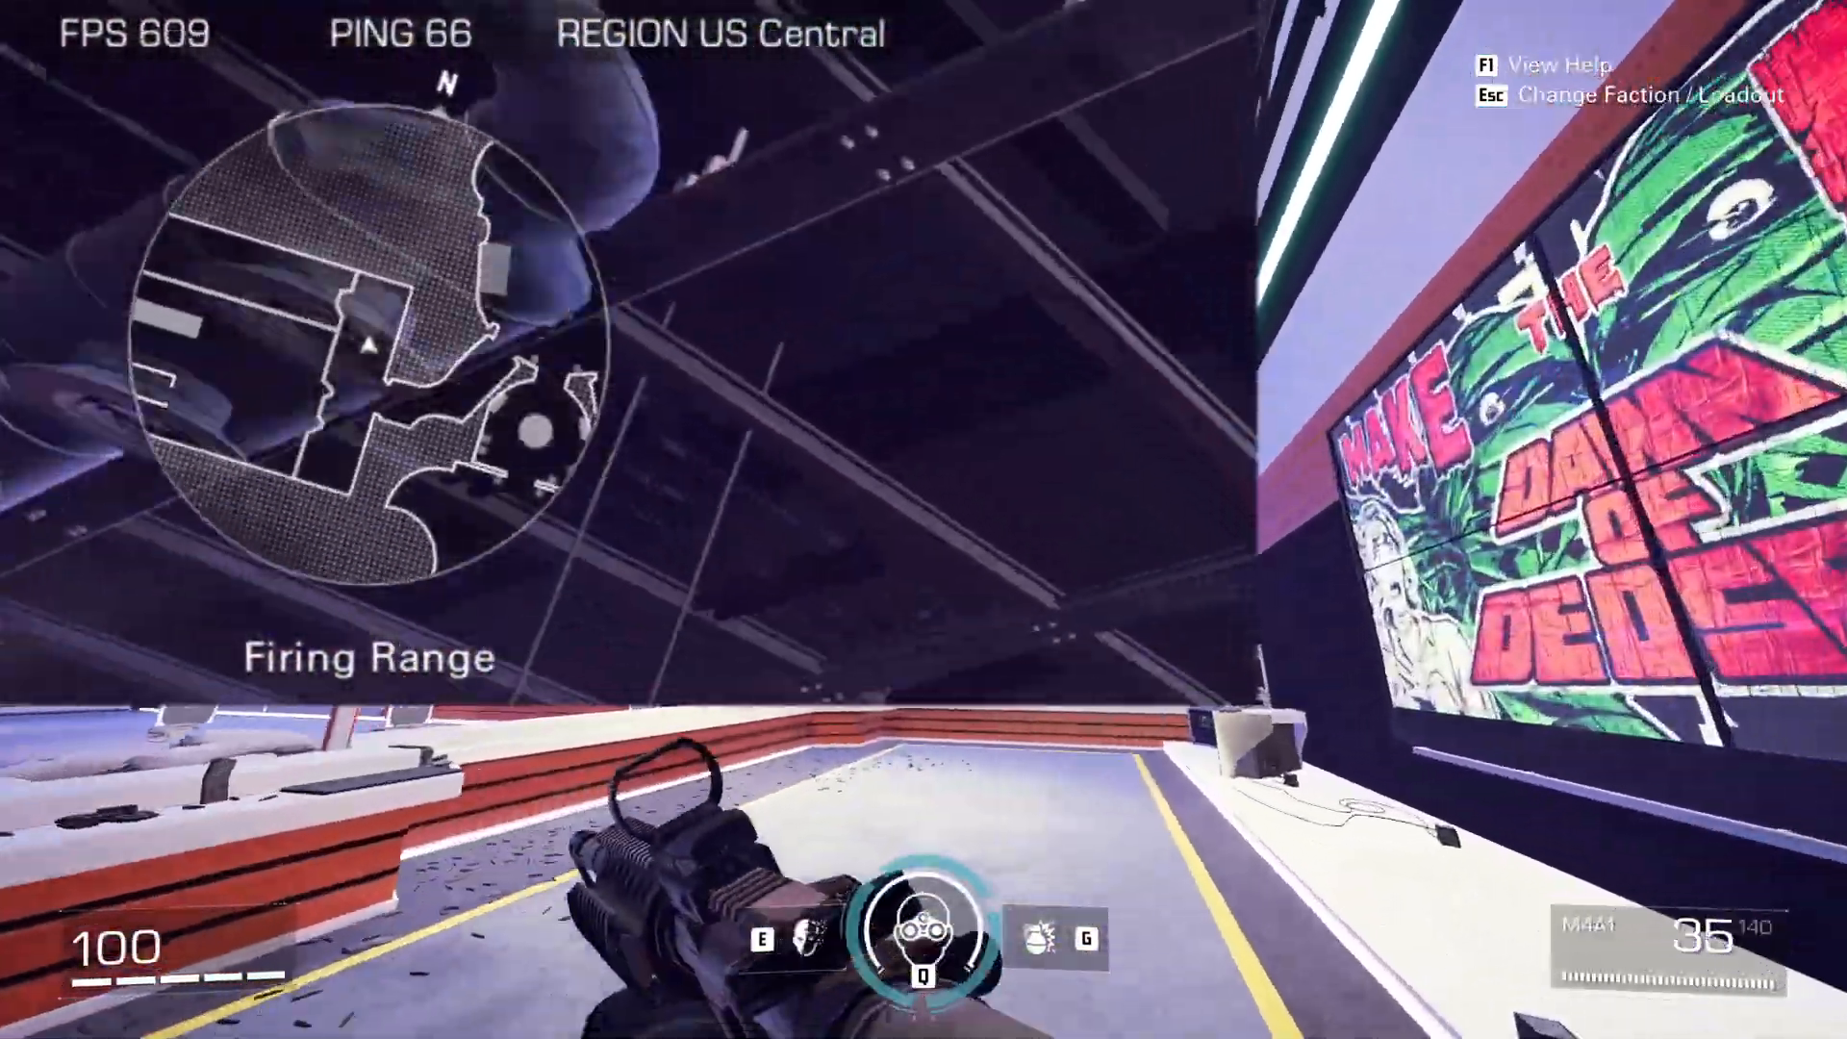
{"action": "key", "text": "w"}
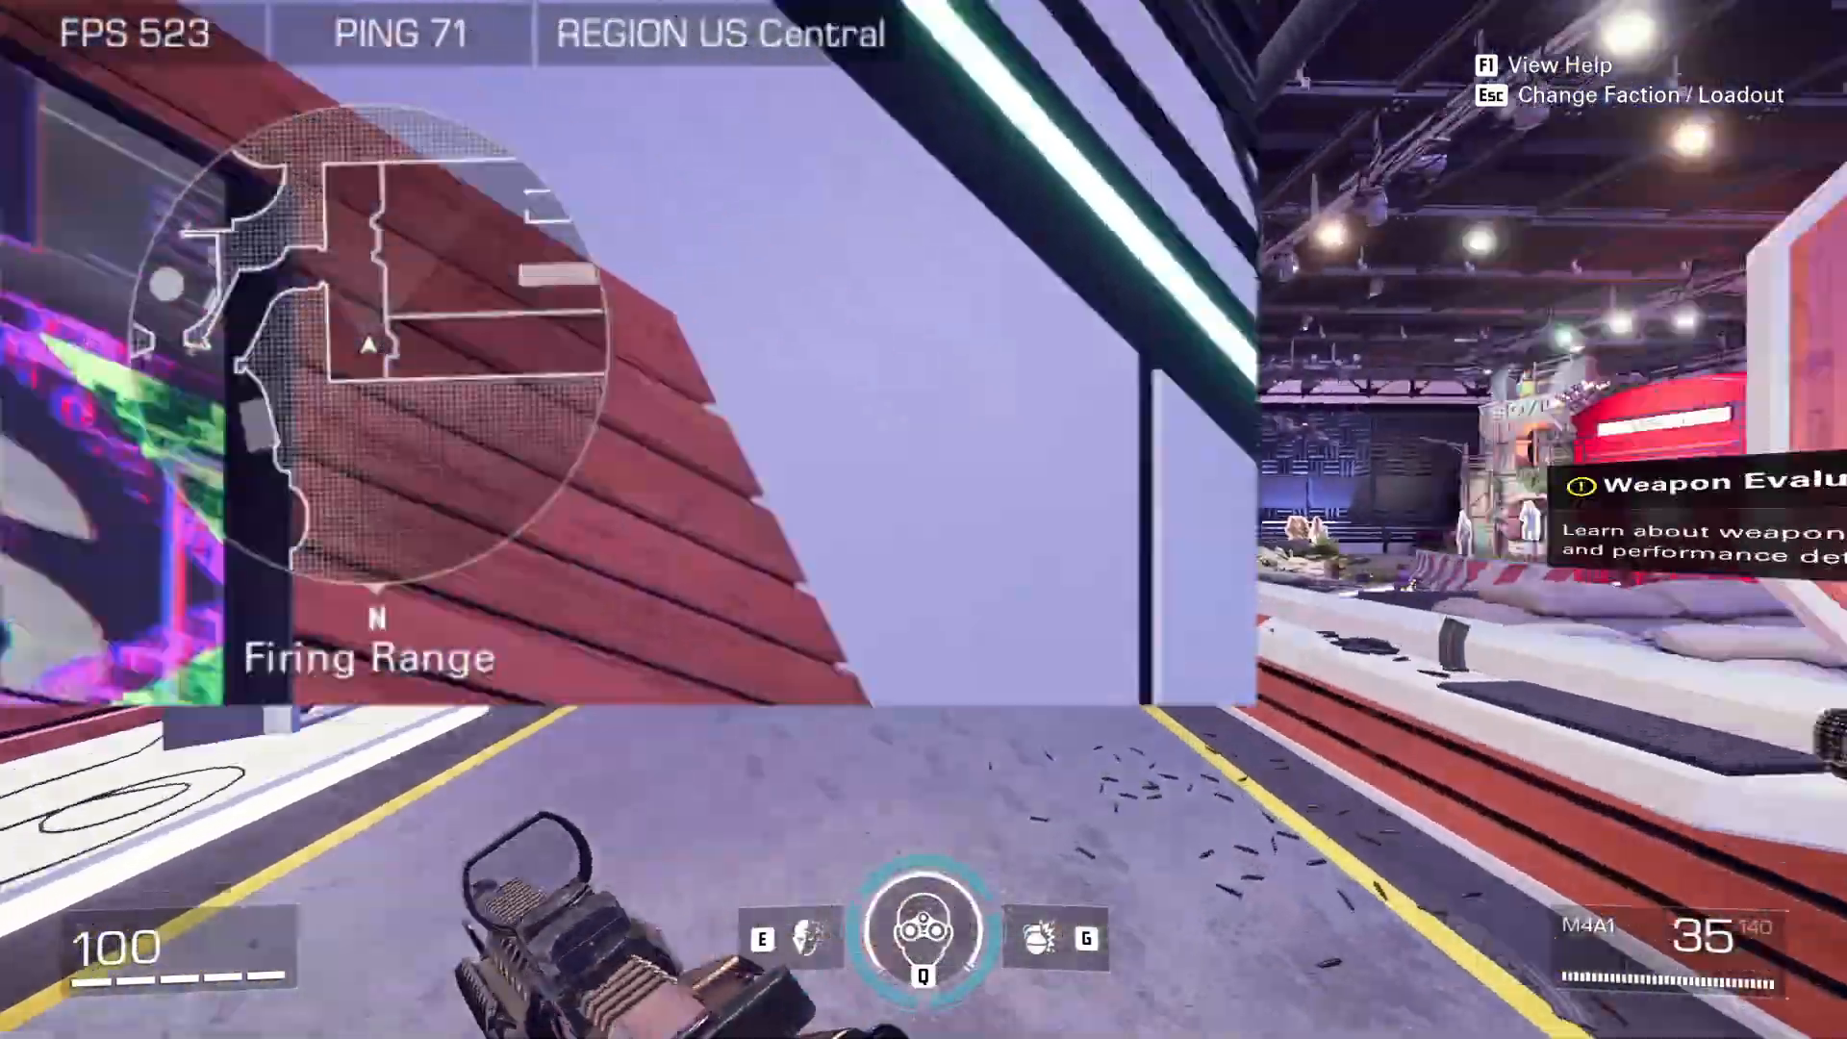
{"action": "key", "text": "w"}
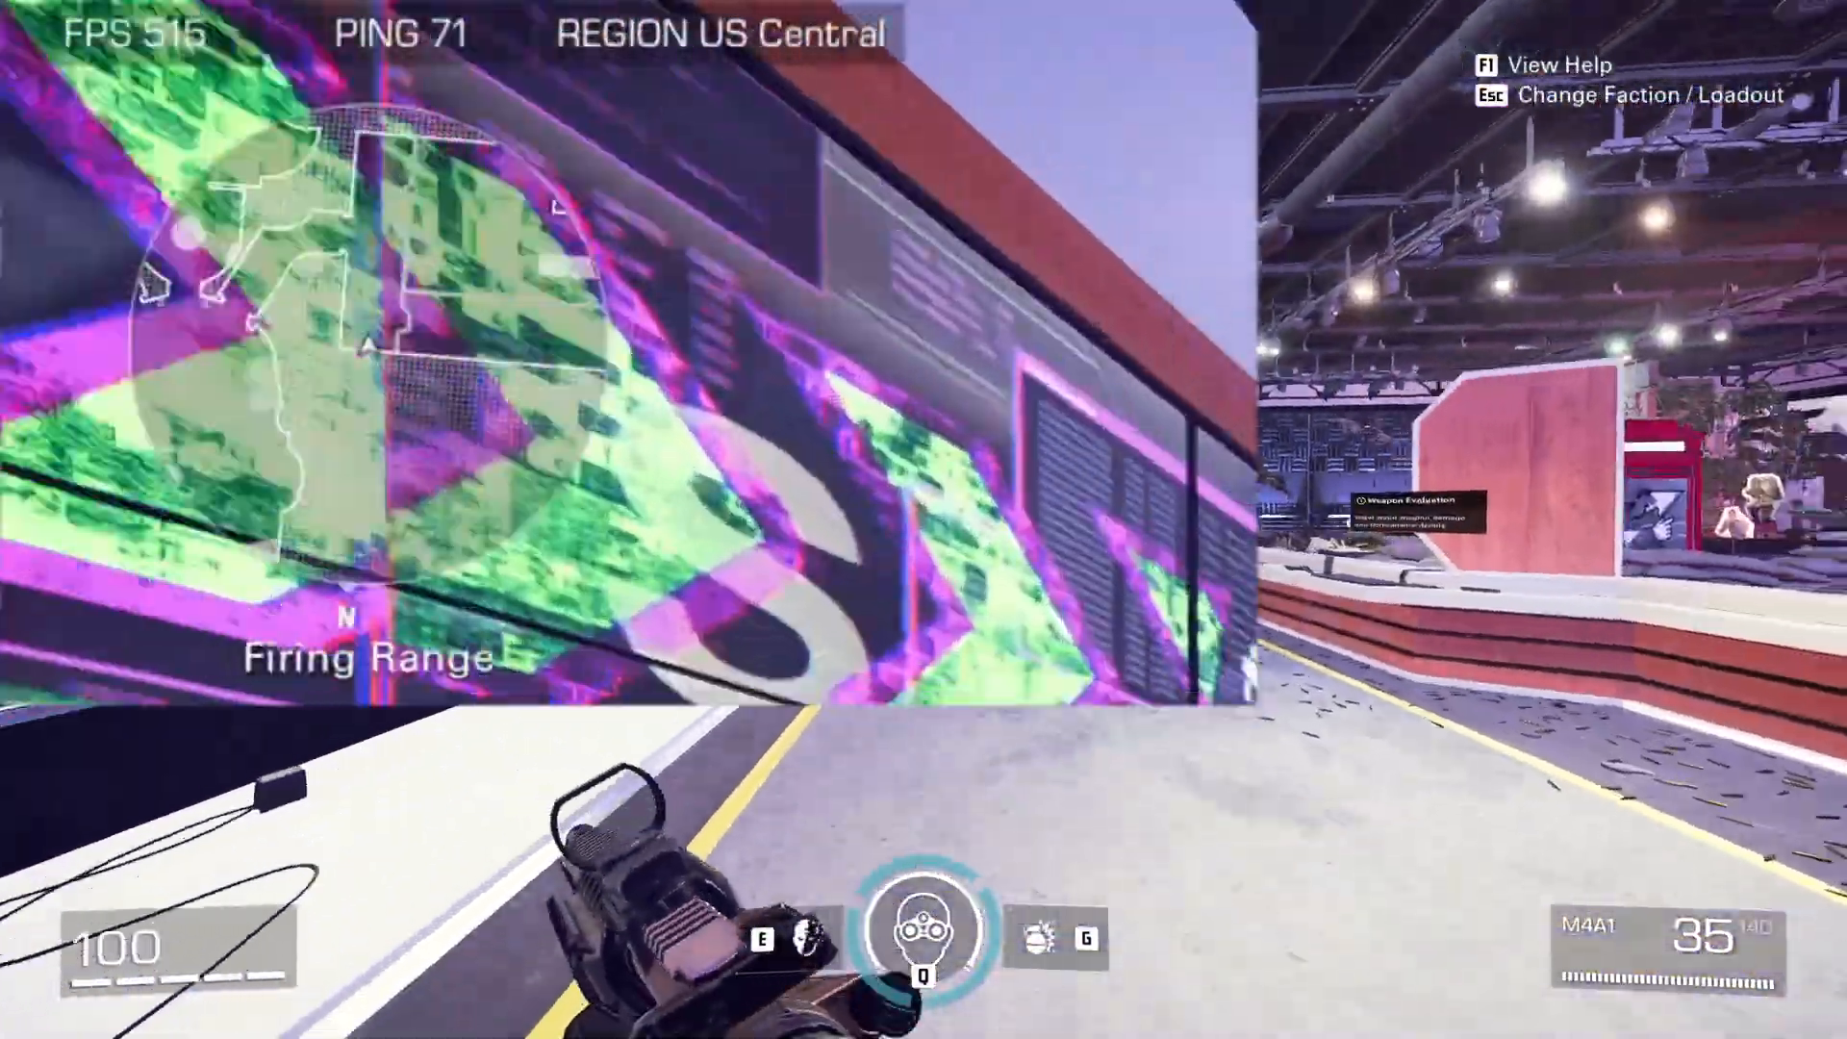
{"action": "key", "text": "w"}
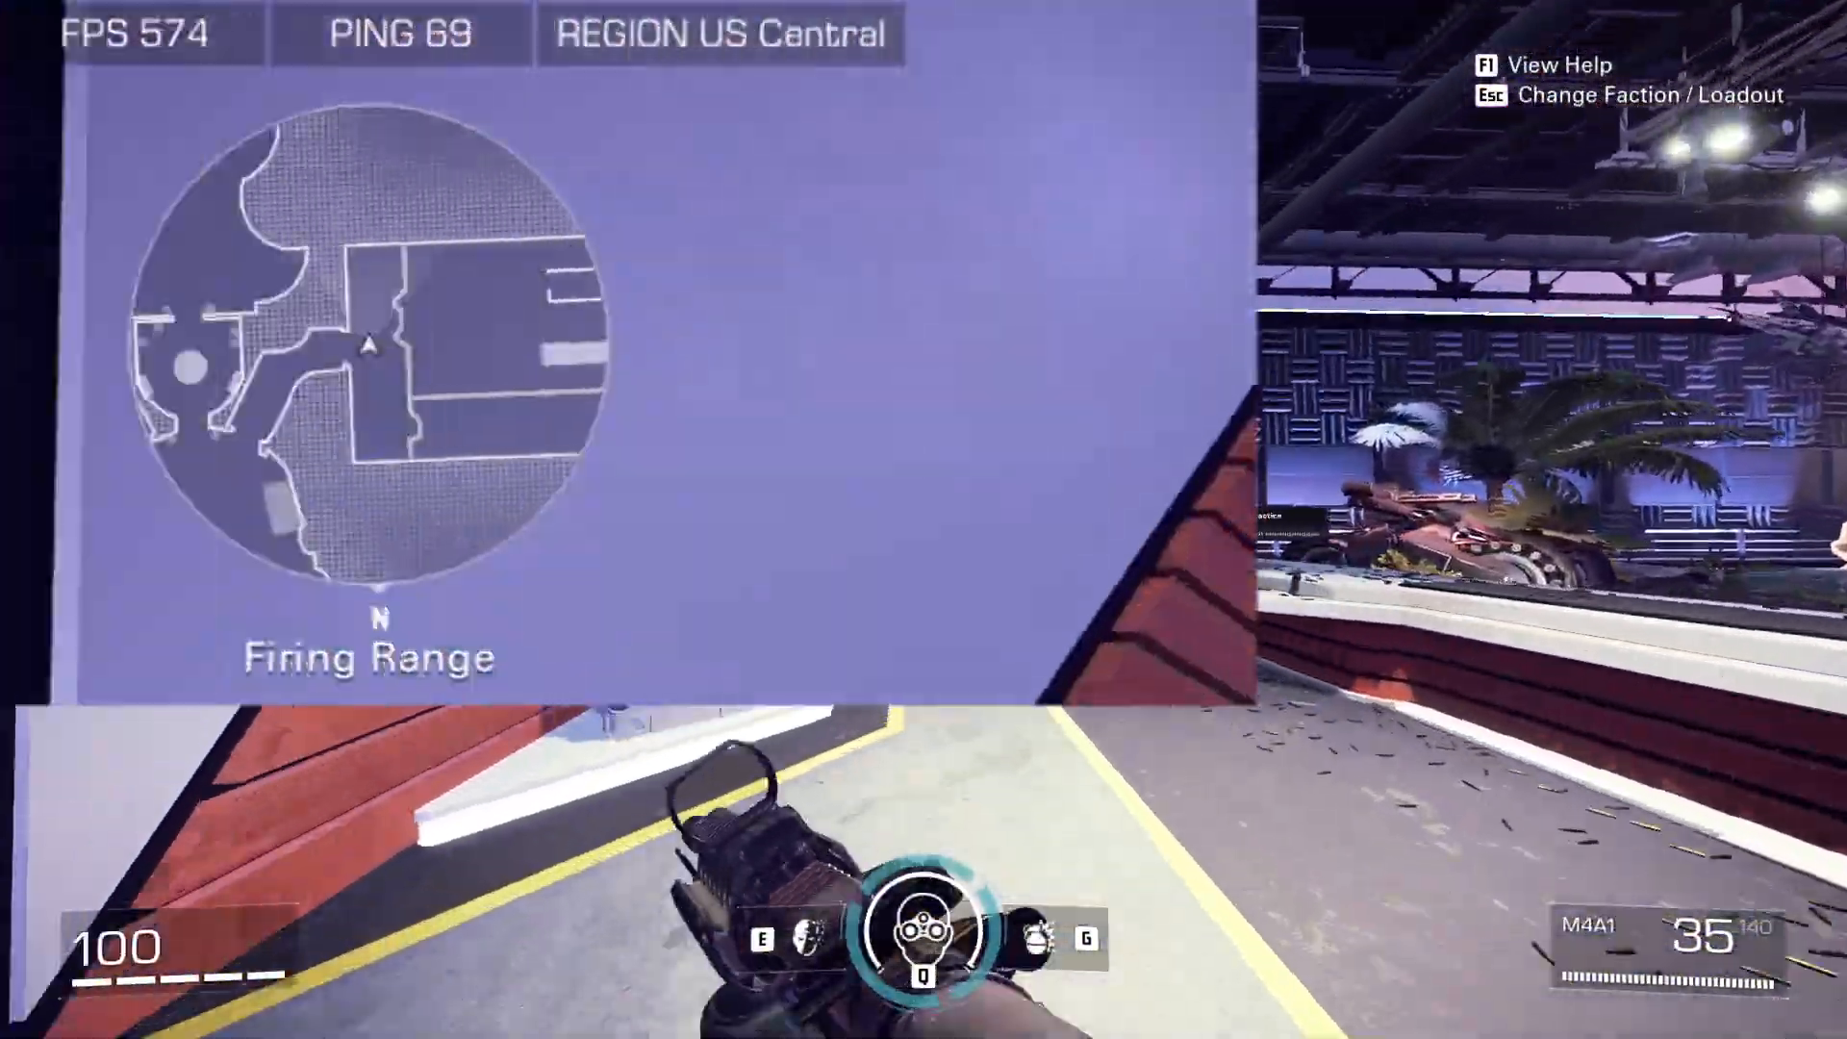
{"action": "key", "text": "w"}
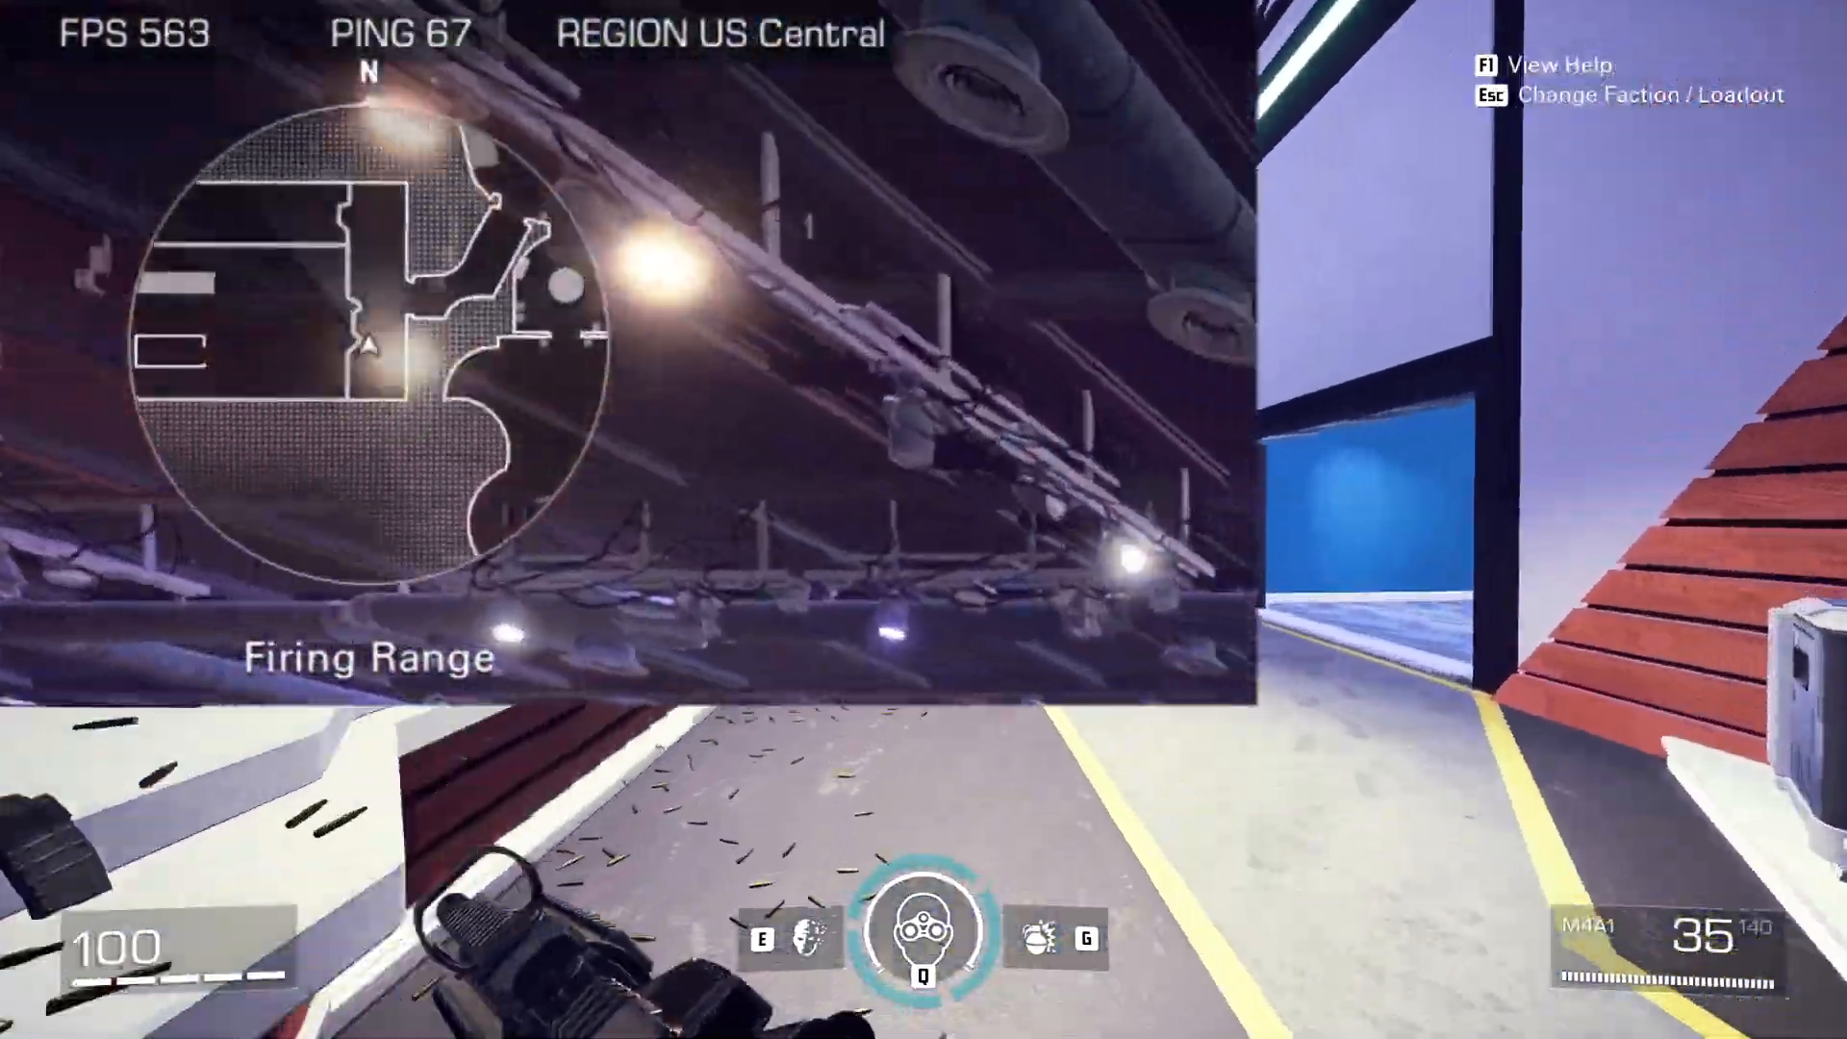
{"action": "key", "text": "w"}
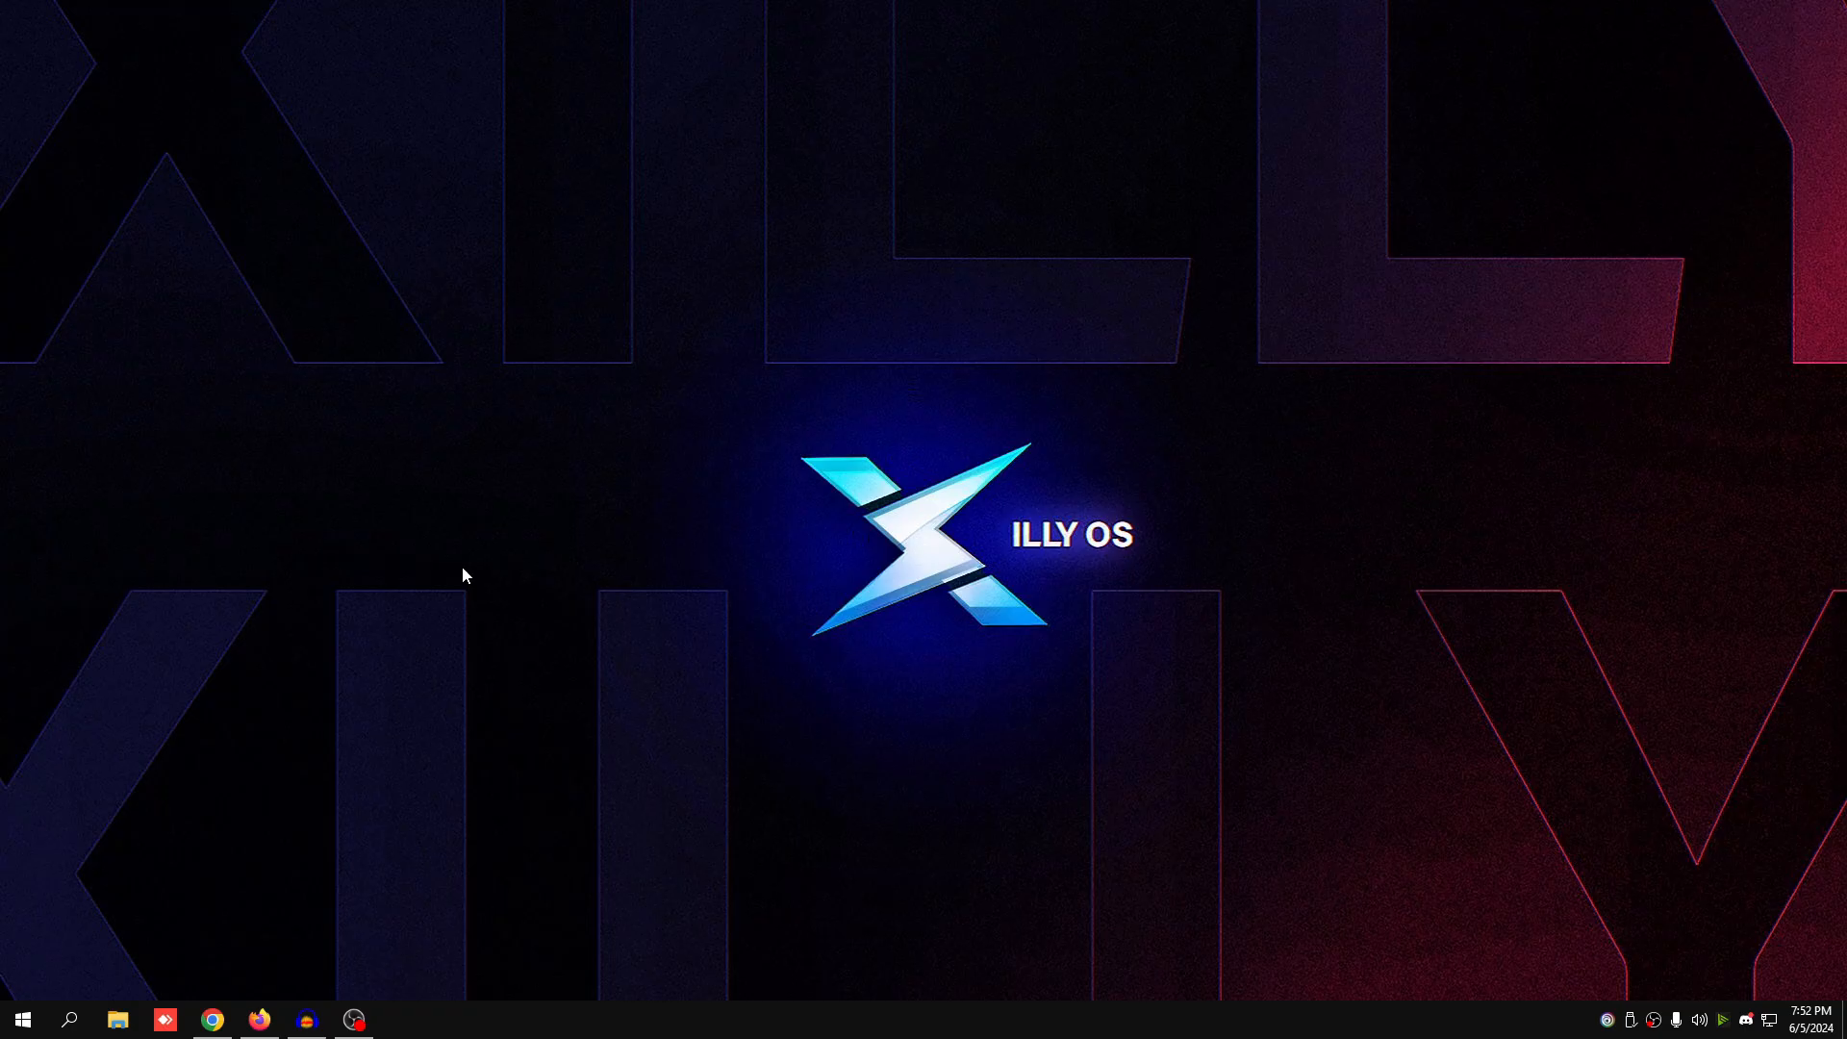
Step: Open the XDefiant folder inside My Games in the Documents folder in File Explorer
{"action": "left_click", "coordinate": [120, 1018]}
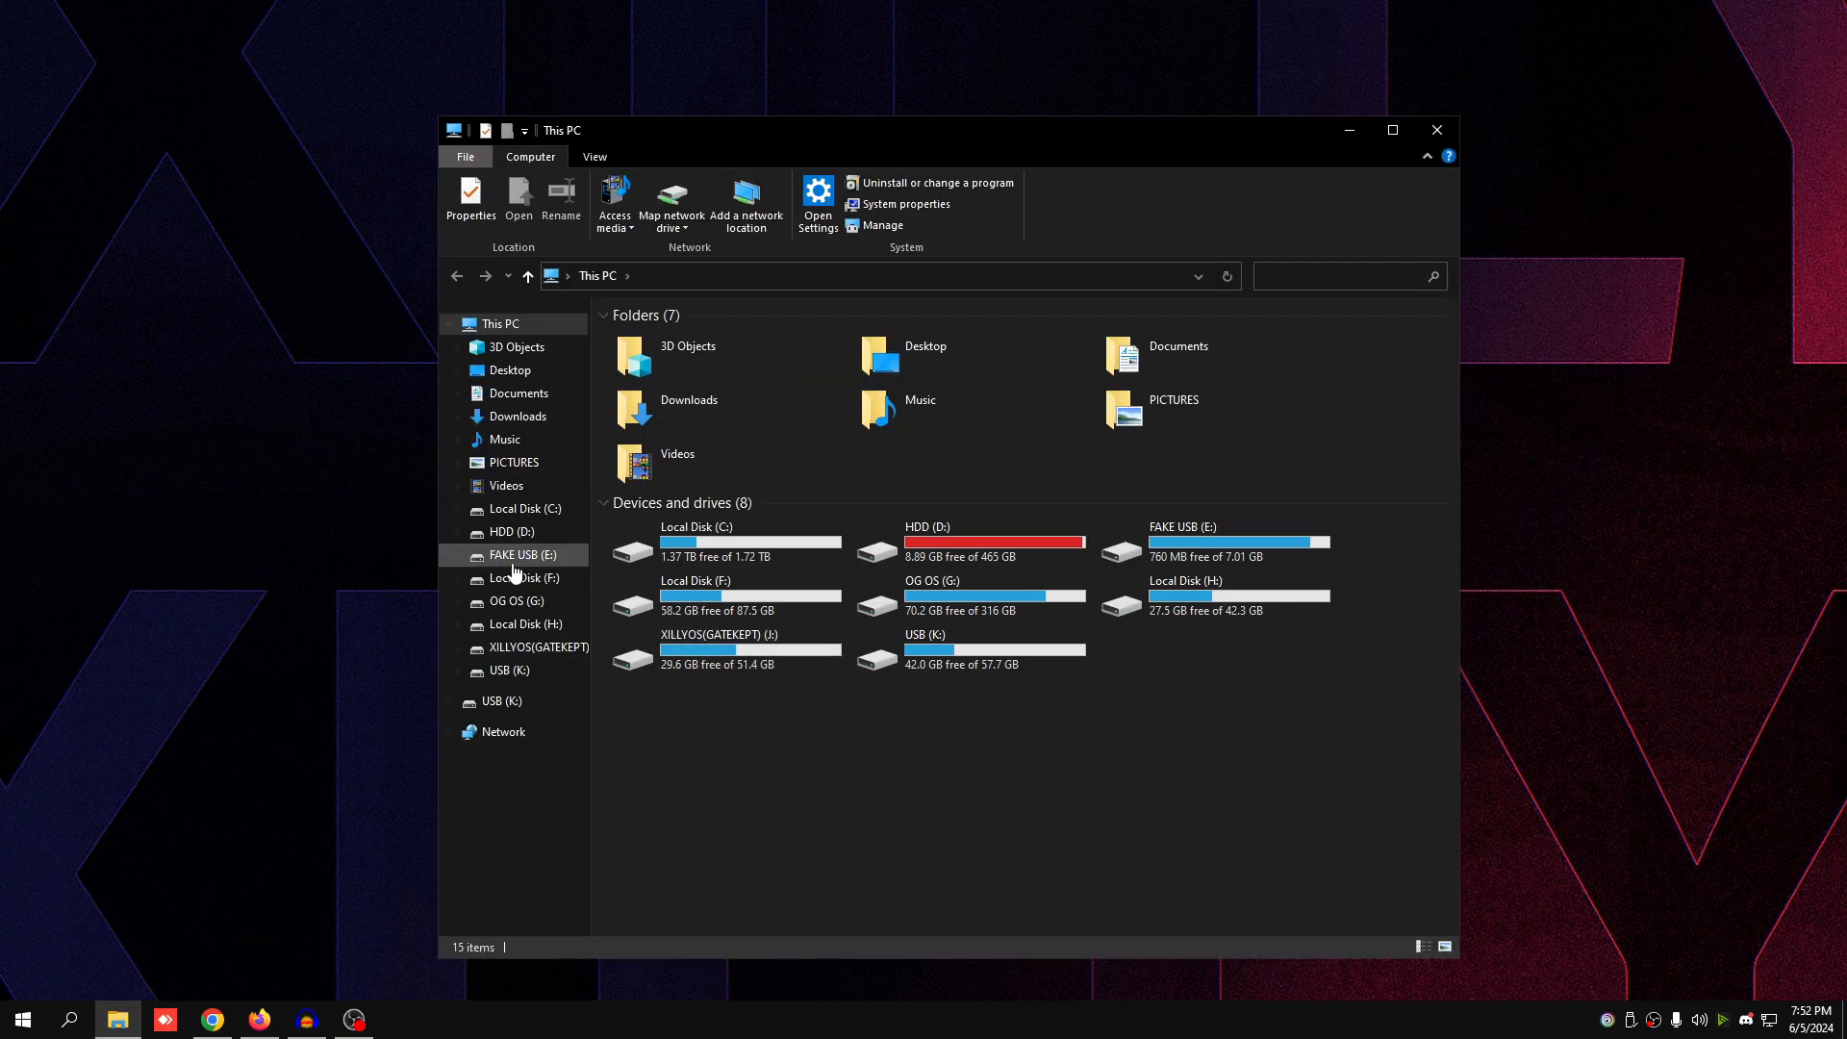
{"action": "left_click", "coordinate": [516, 395]}
{"action": "double_click", "coordinate": [424, 416]}
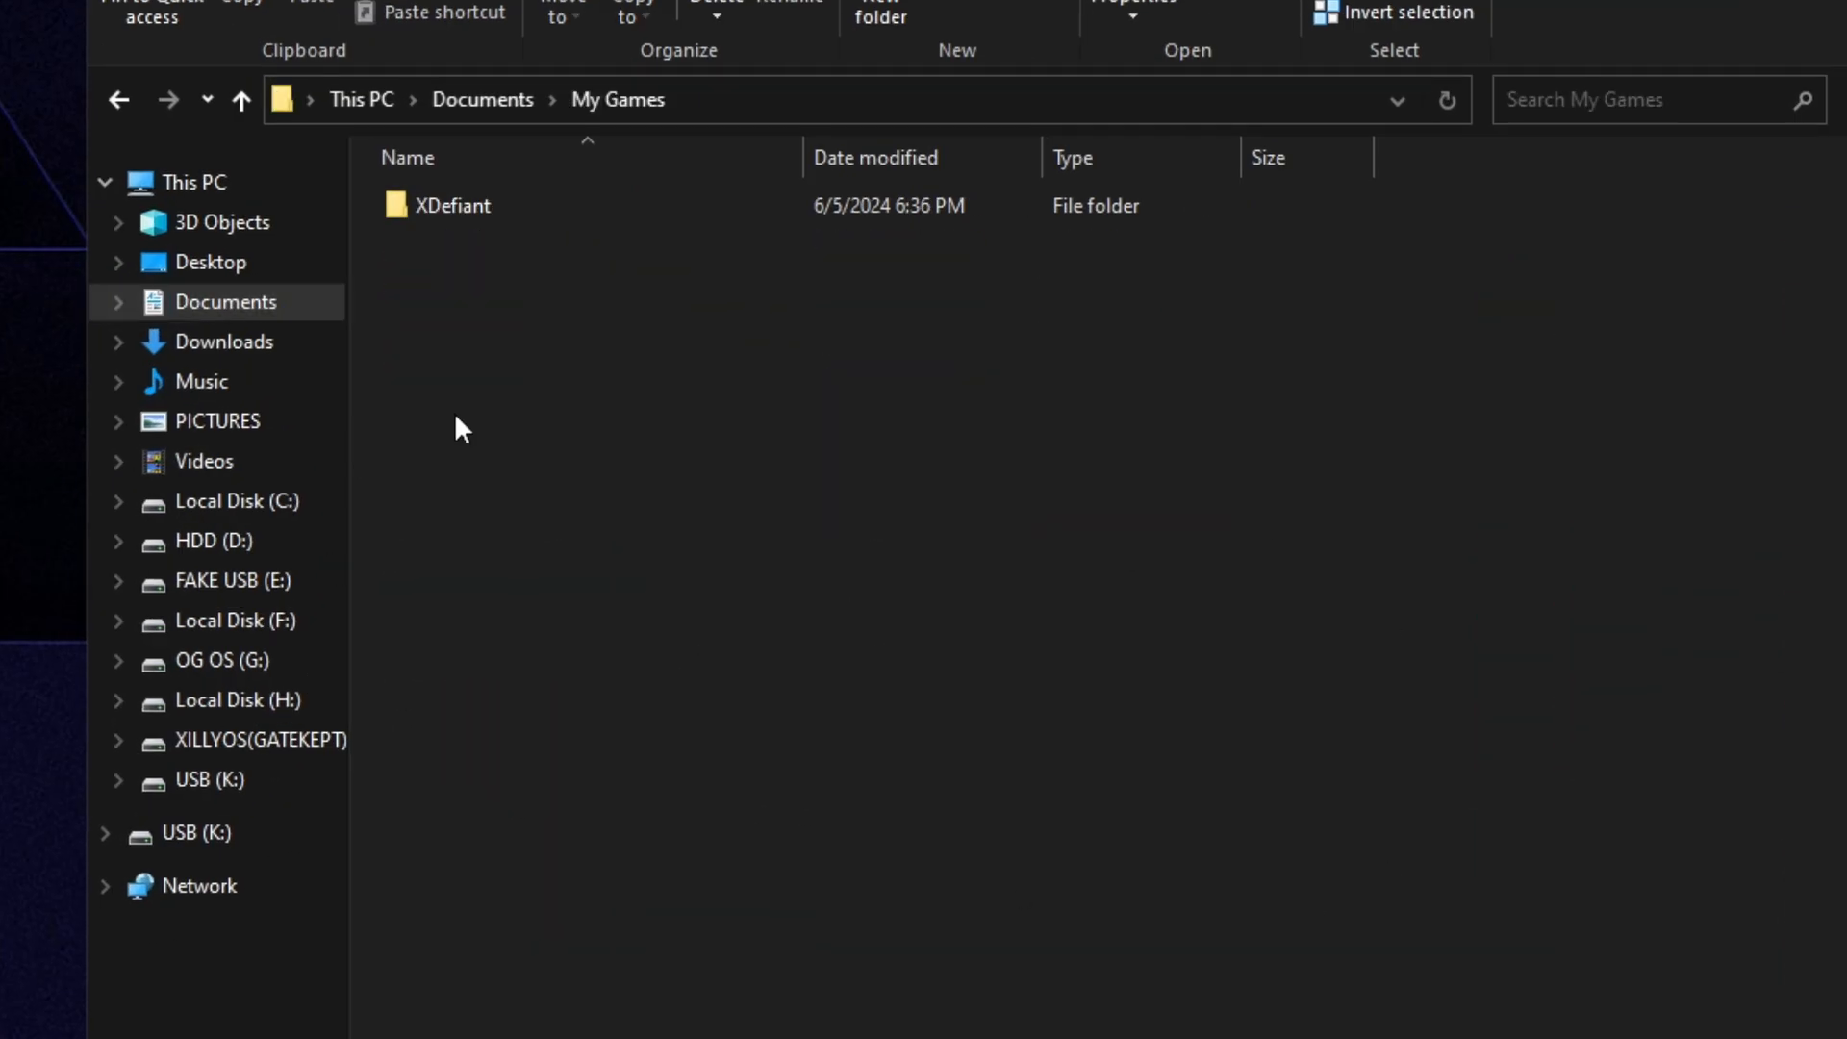
{"action": "double_click", "coordinate": [564, 215]}
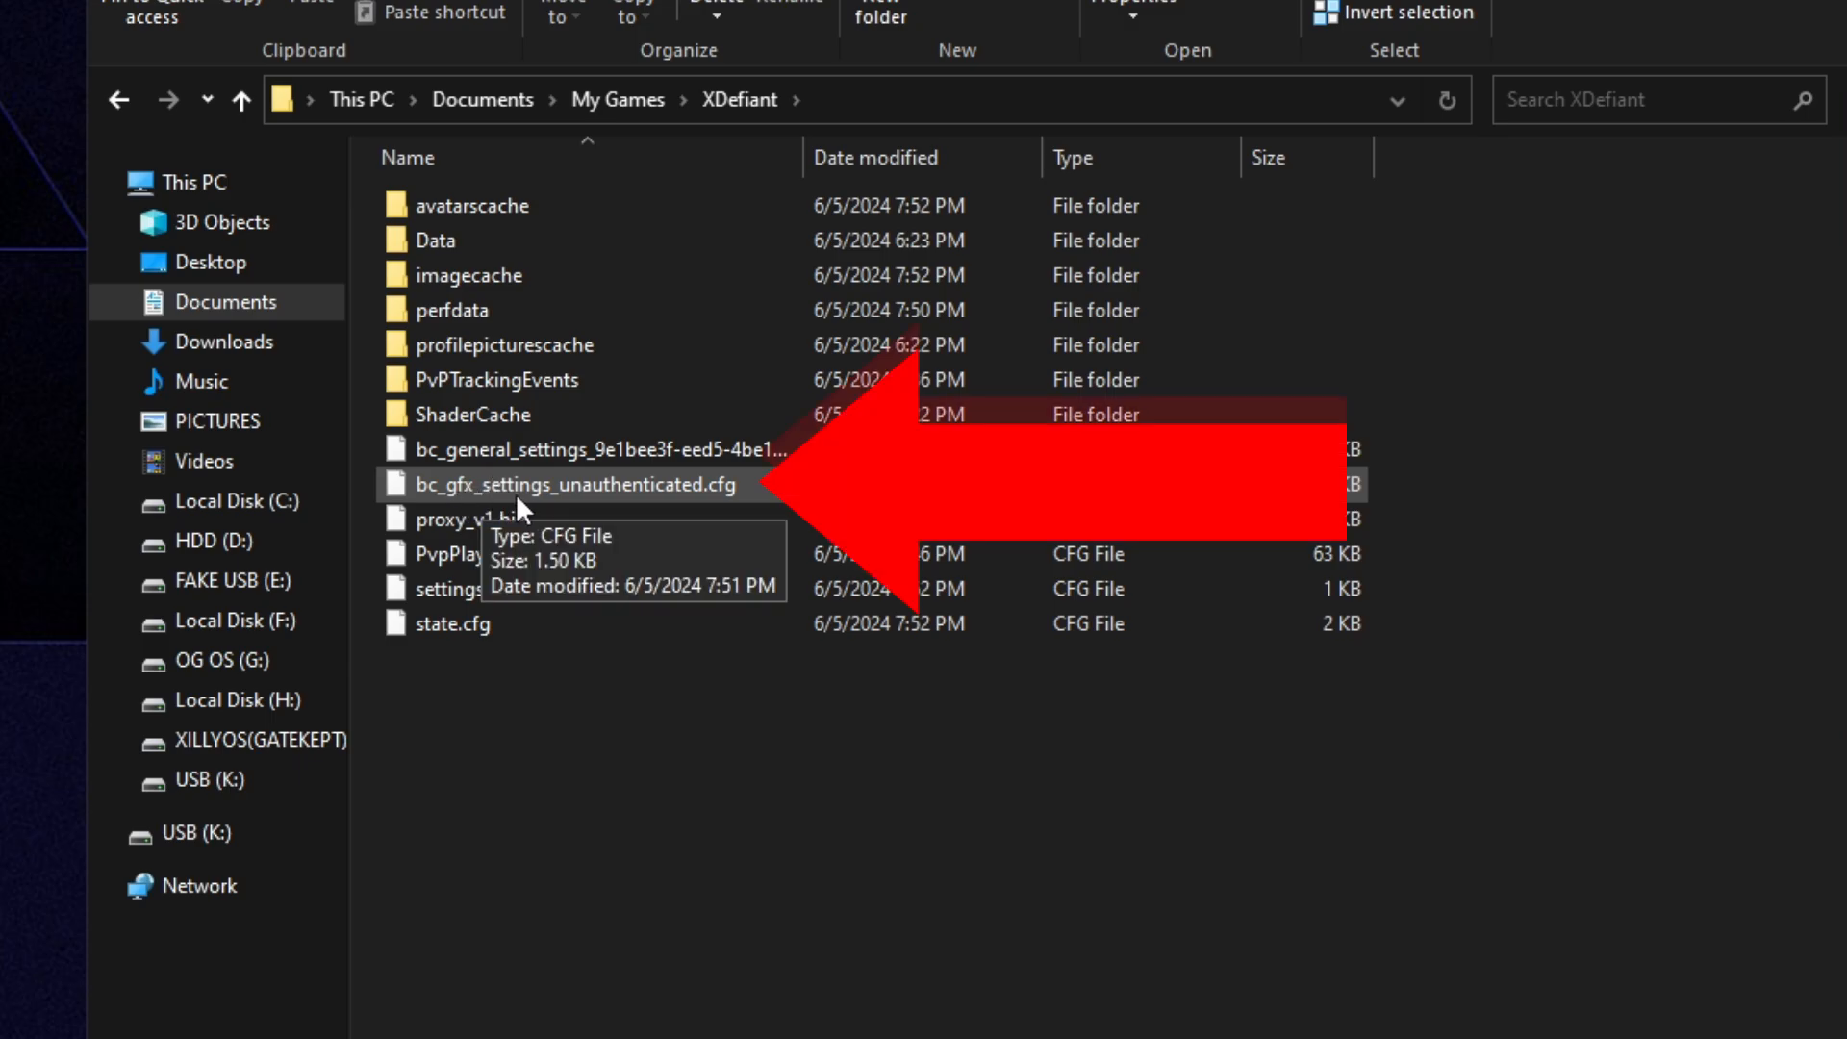
Step: Open bc_gfx_settings_unauthenticated.cfg in Notepad without making it the default app for .cfg files
{"action": "double_click", "coordinate": [638, 494]}
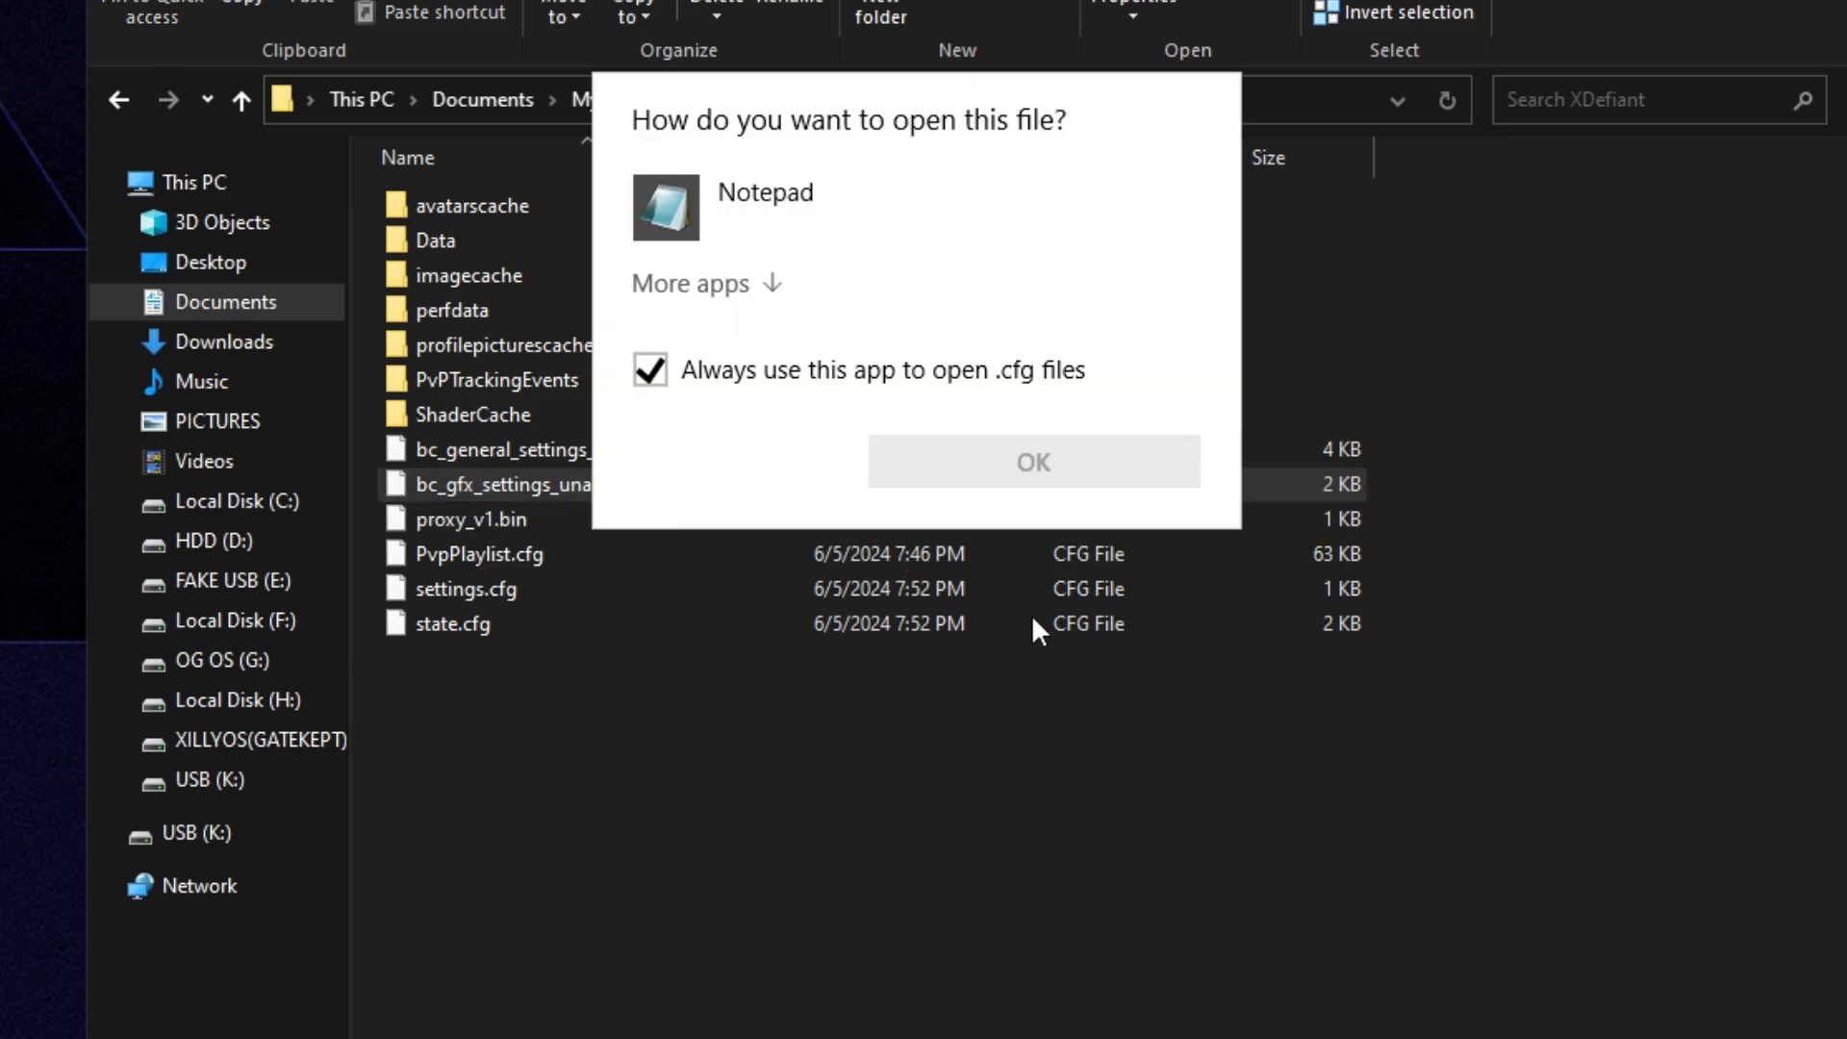
{"action": "left_click", "coordinate": [650, 369]}
{"action": "double_click", "coordinate": [716, 197]}
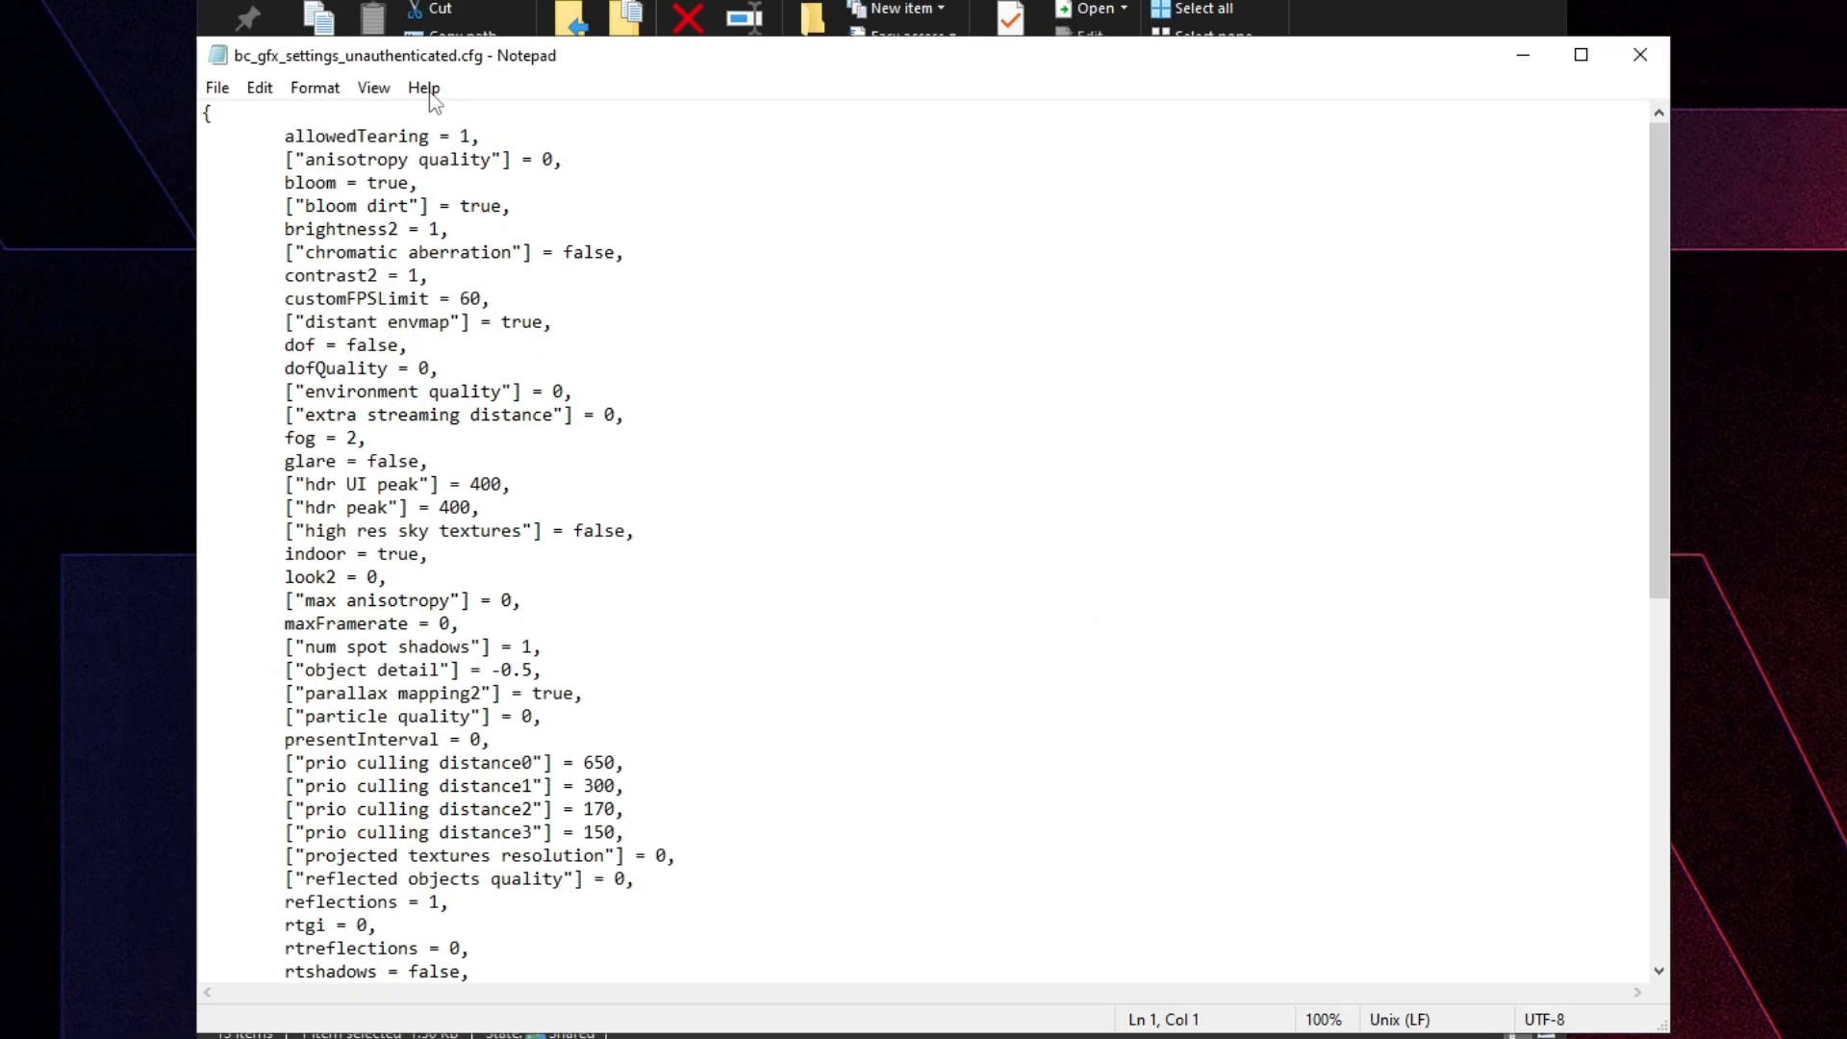
{"action": "left_click_drag", "start_coordinate": [452, 48], "coordinate": [448, 0]}
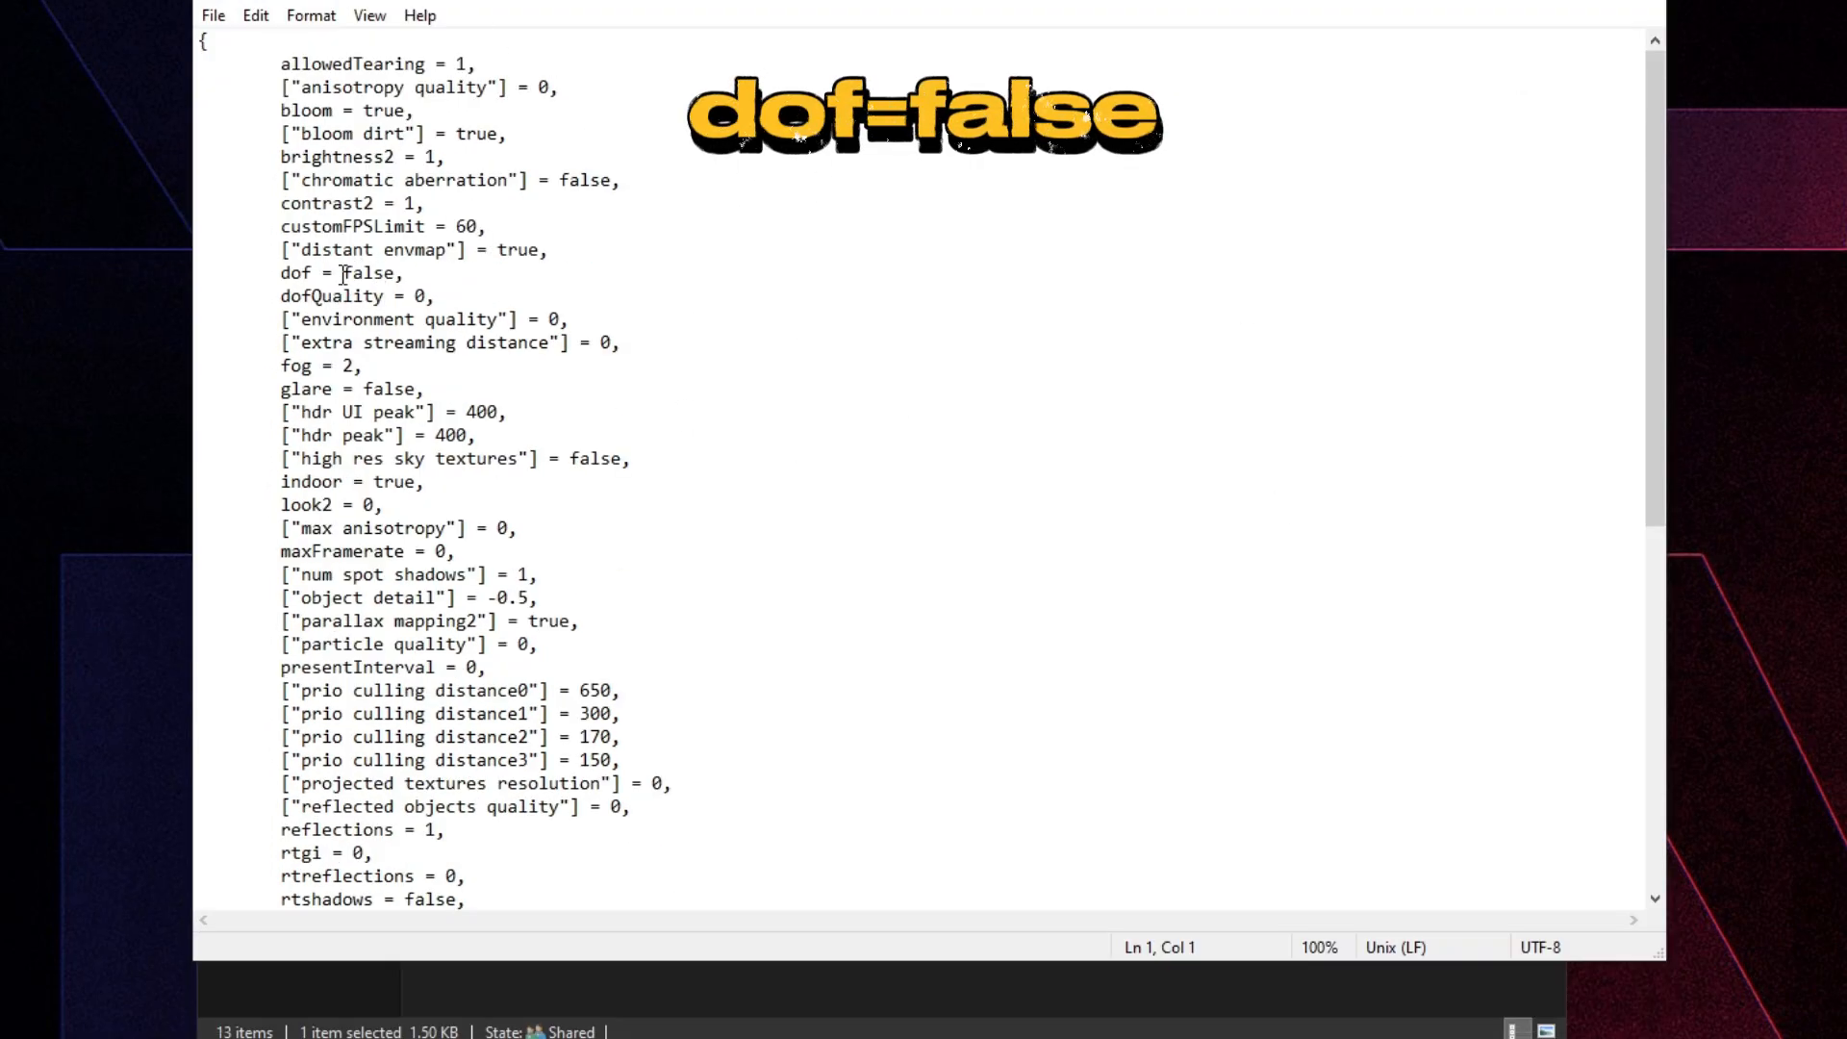
Step: Set fog to 0 and maxFramerate to 288 in the graphics config, and save the file
{"action": "double_click", "coordinate": [420, 295]}
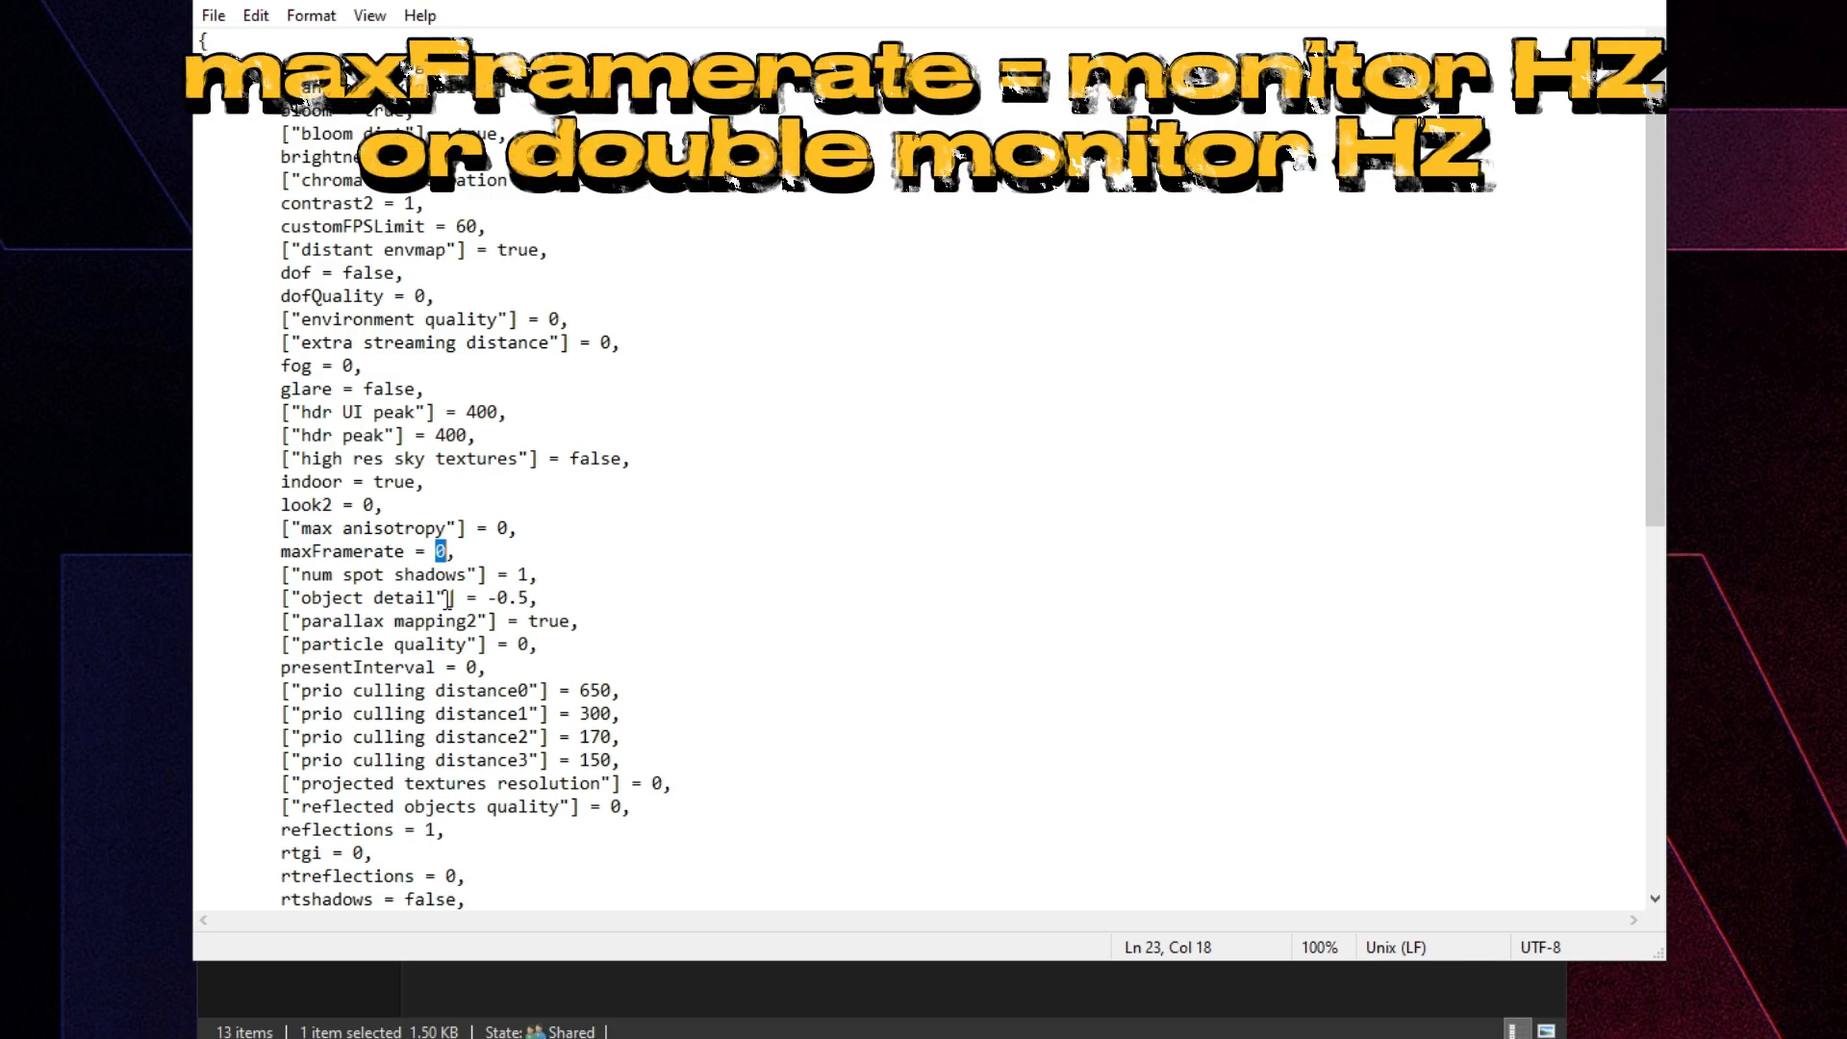
{"action": "type", "text": "288"}
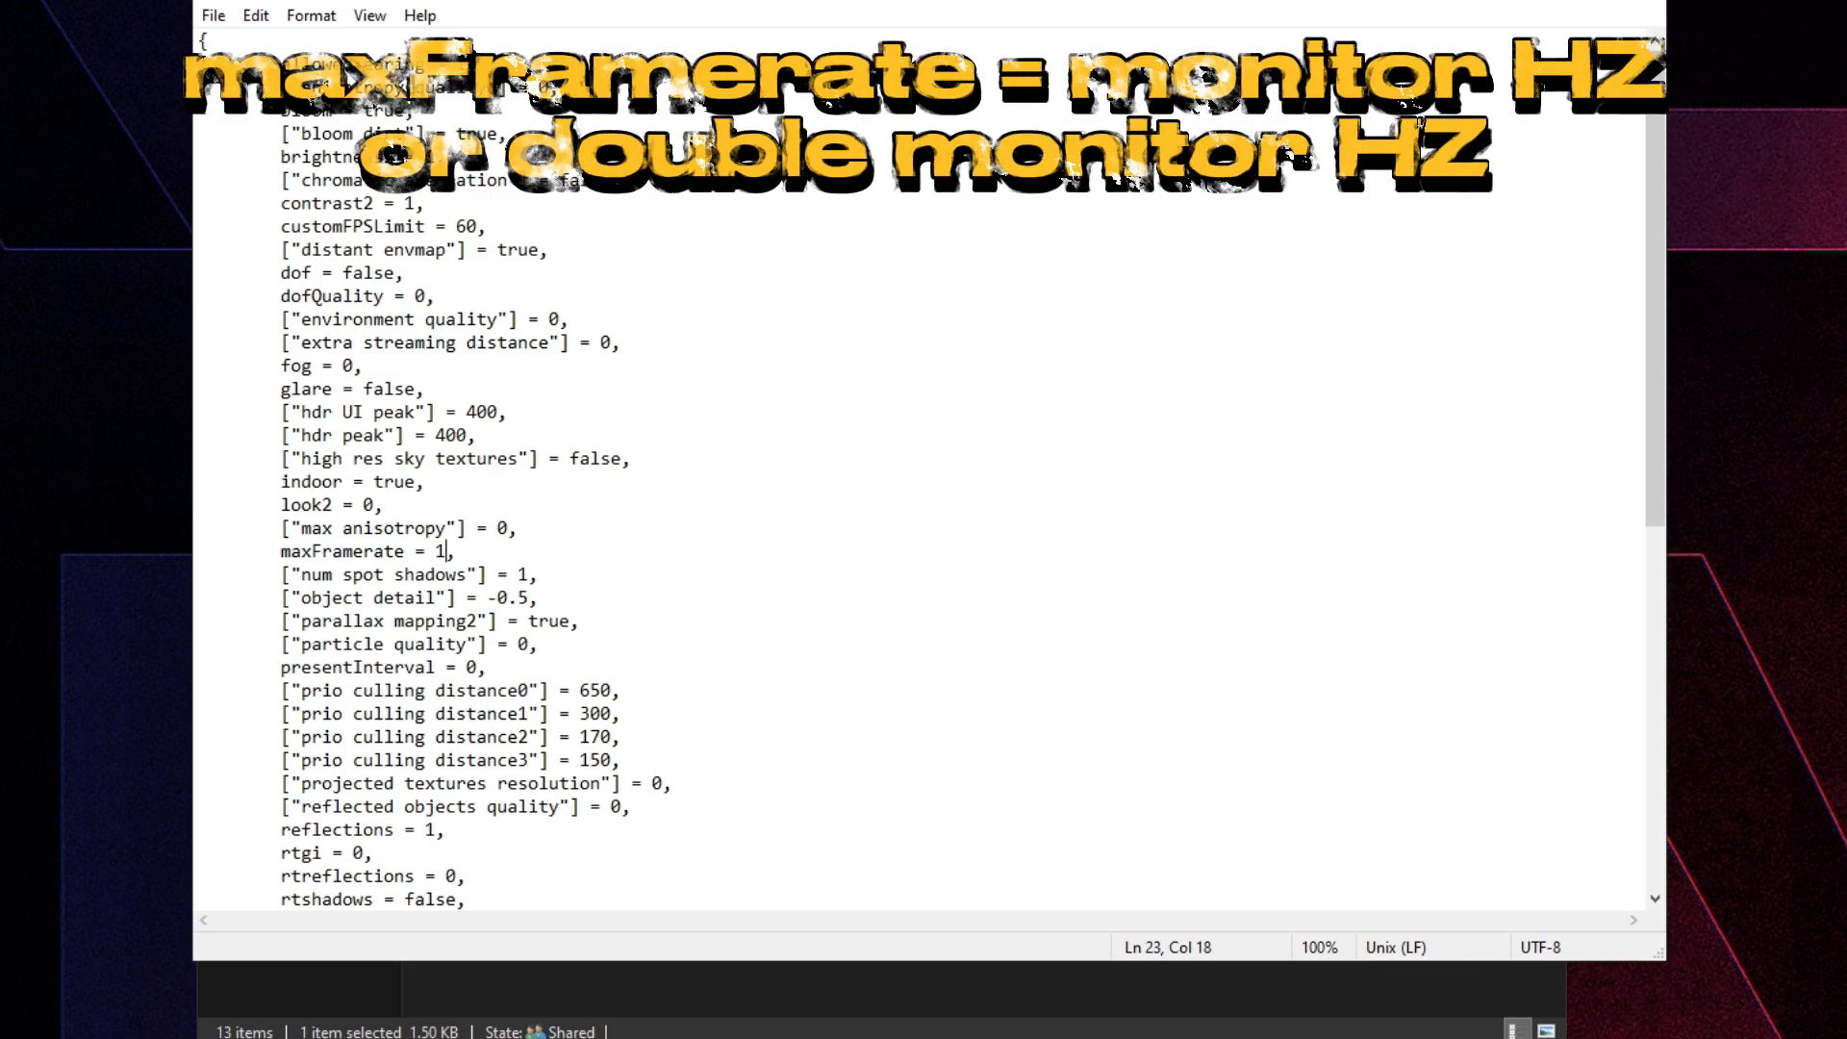
{"action": "key", "text": "ctrl+s"}
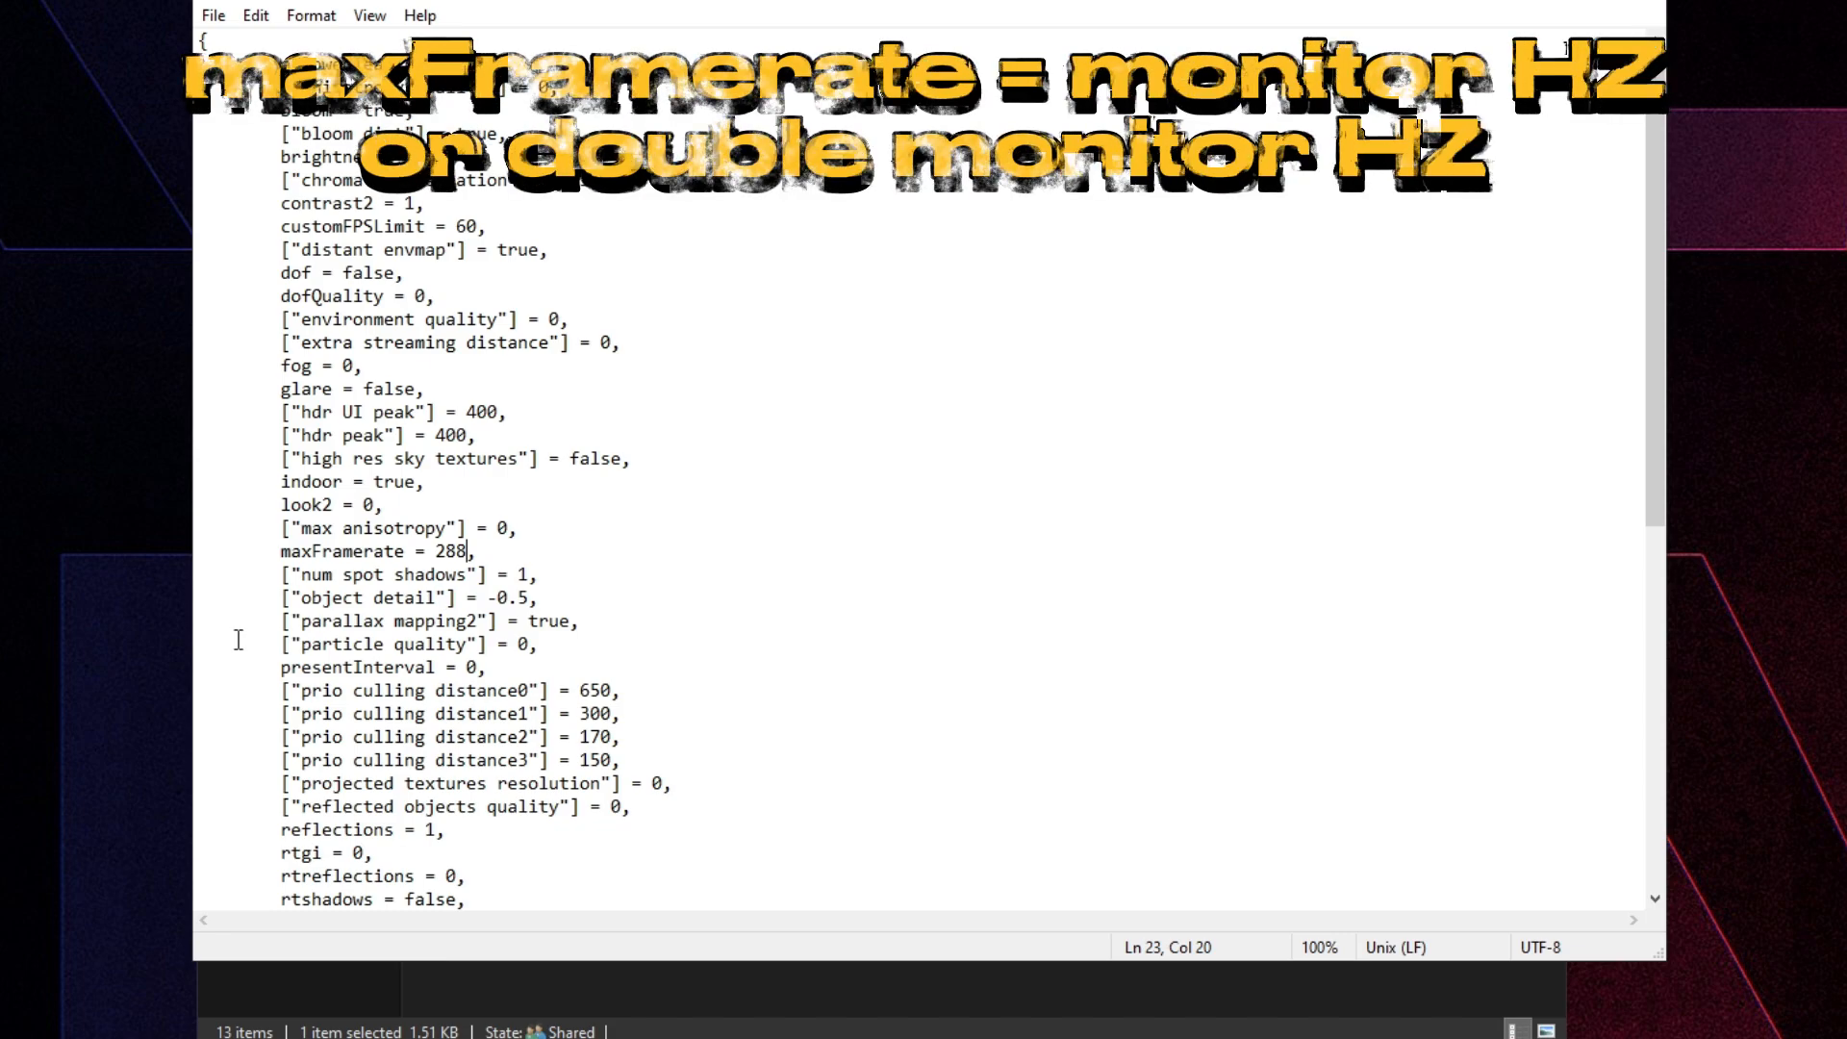
{"action": "left_click_drag", "start_coordinate": [436, 552], "coordinate": [468, 553]}
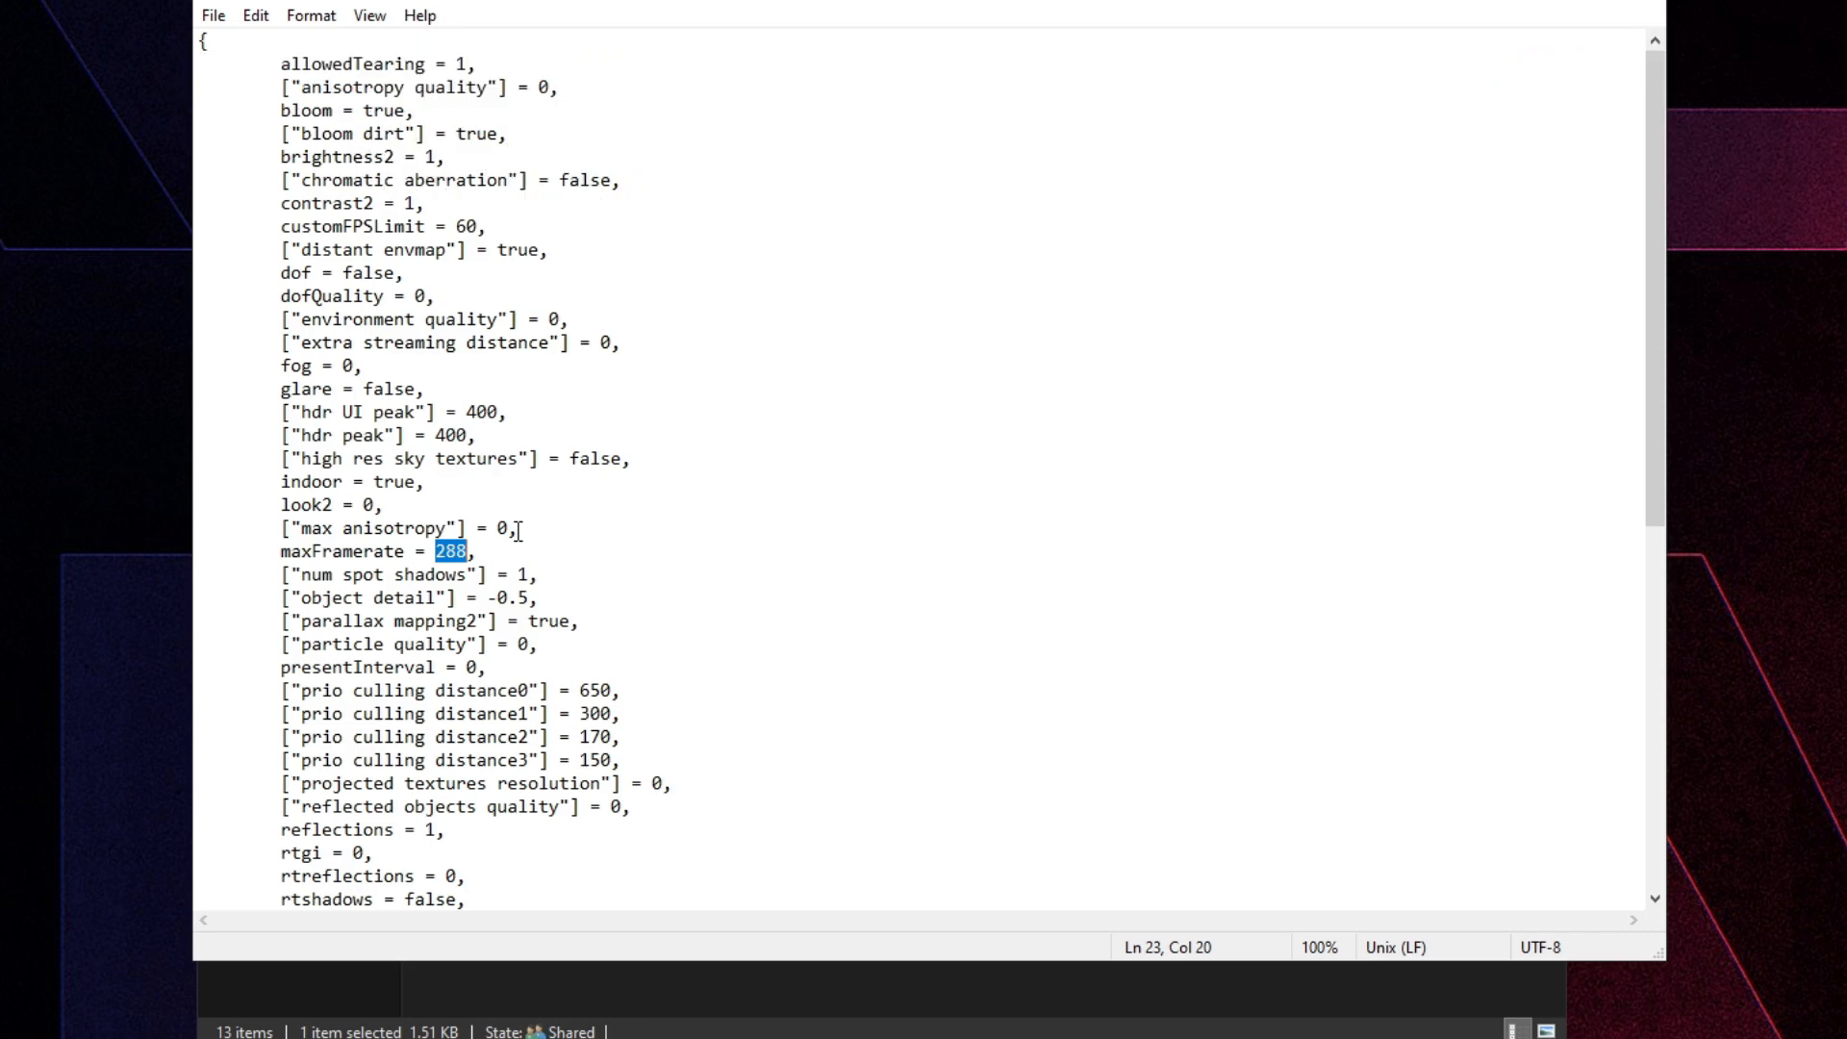
Step: Change the value of parallax mapping2 to false in the graphics config
{"action": "double_click", "coordinate": [532, 622]}
{"action": "type", "text": "fak"}
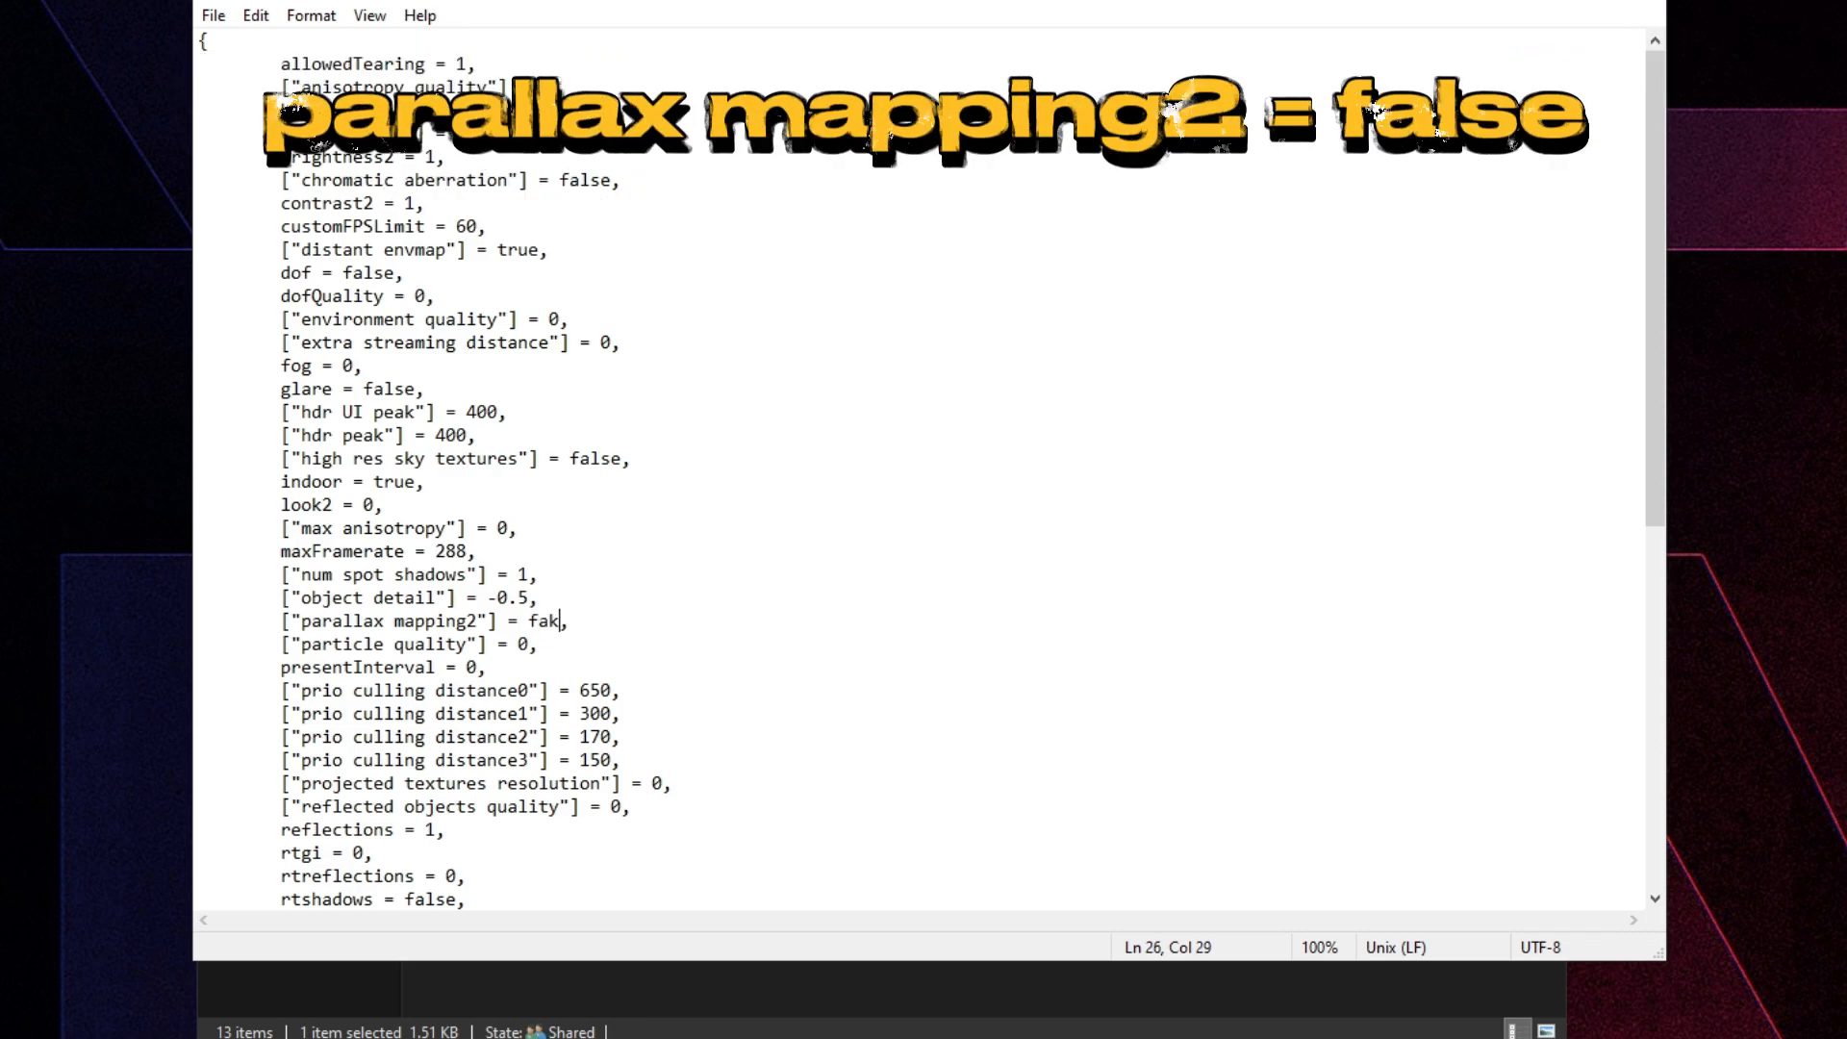
{"action": "type", "text": "se"}
{"action": "key", "text": "BackSpace"}
{"action": "key", "text": "BackSpace"}
{"action": "key", "text": "BackSpace"}
{"action": "type", "text": "lse"}
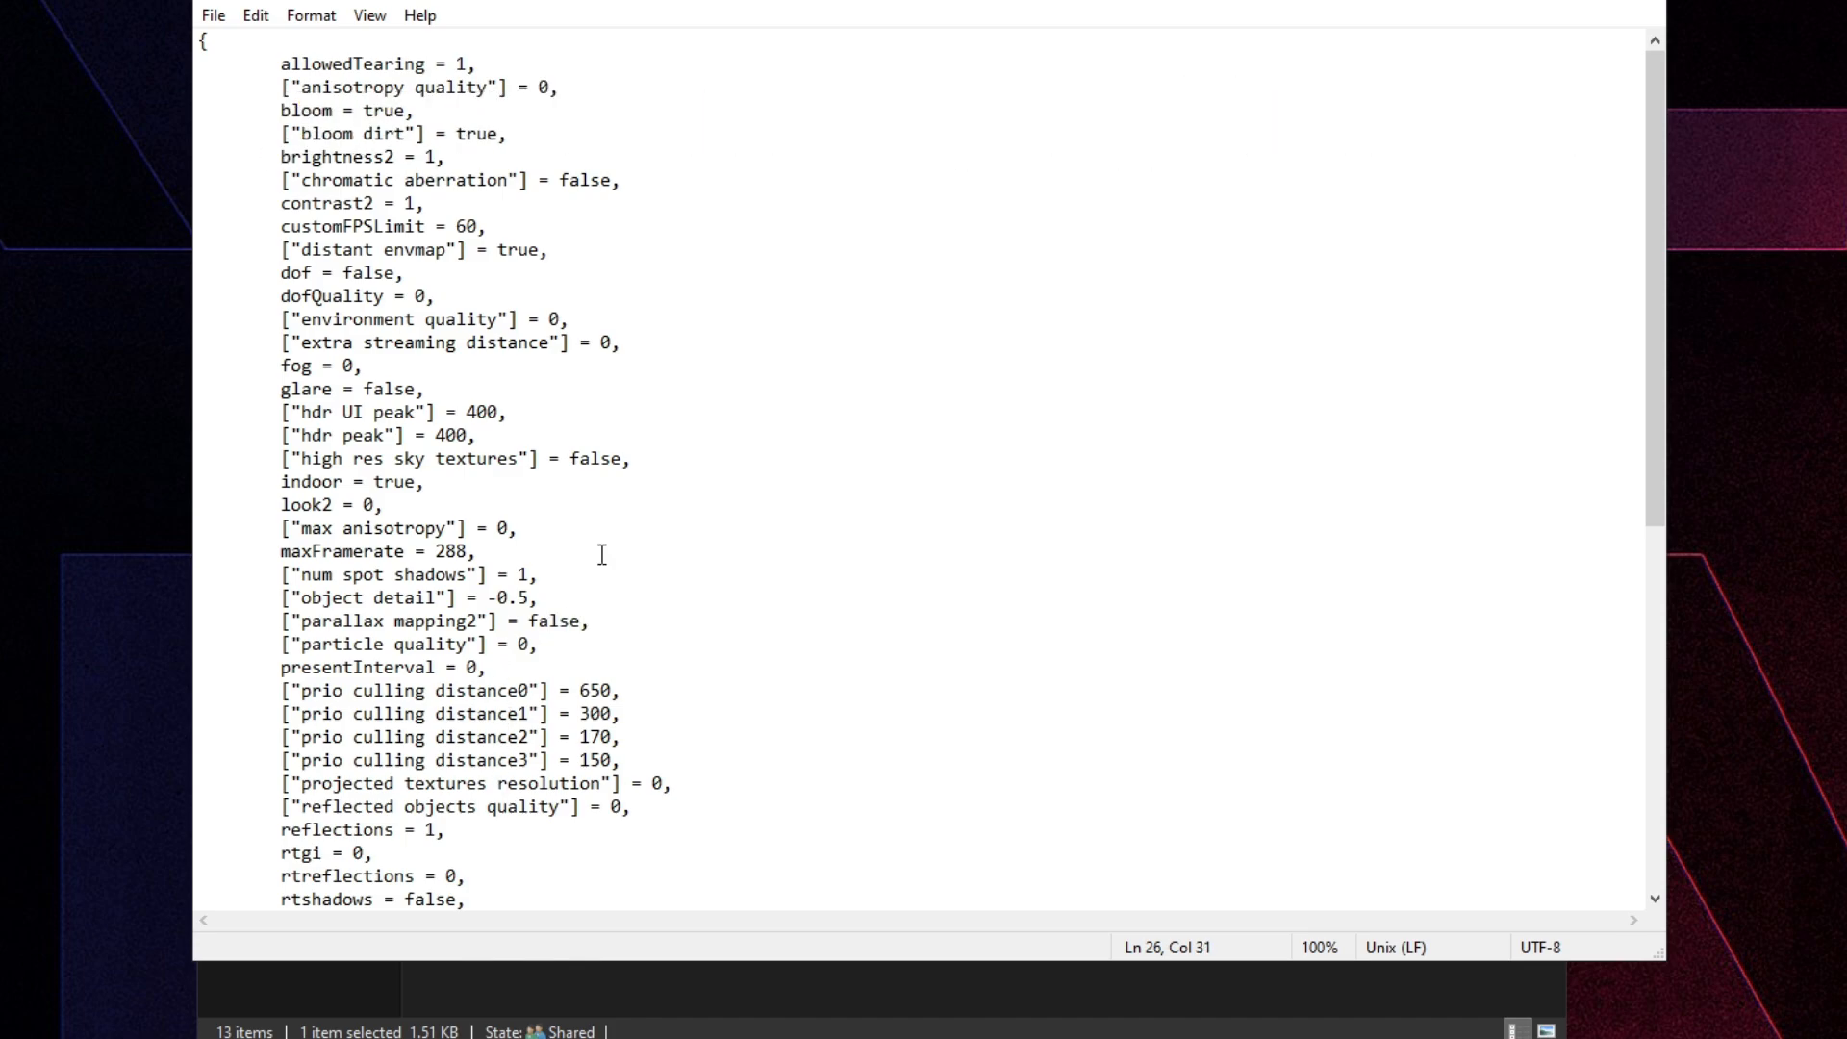
Step: Save and close the edited config, and bring up the file actions for bc_gfx_settings_unauthenticated.cfg
{"action": "left_click", "coordinate": [213, 15]}
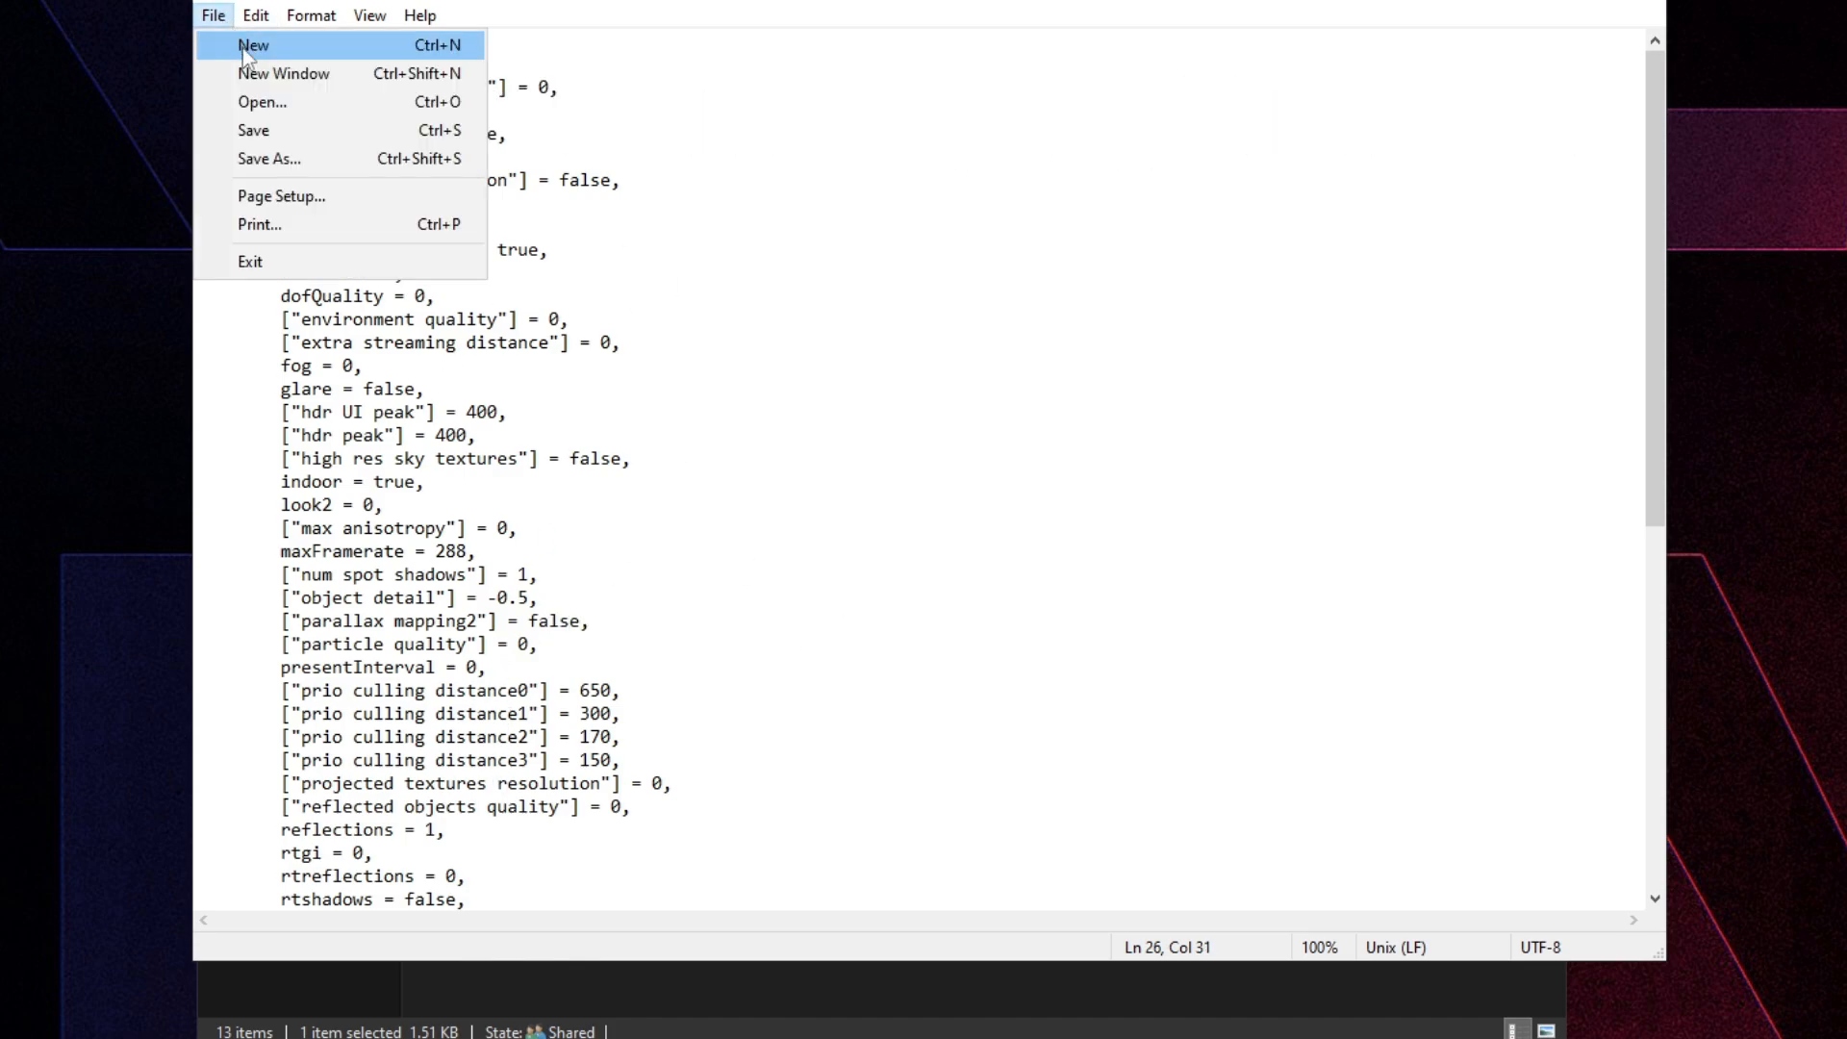
{"action": "left_click", "coordinate": [378, 123]}
{"action": "left_click", "coordinate": [1661, 4]}
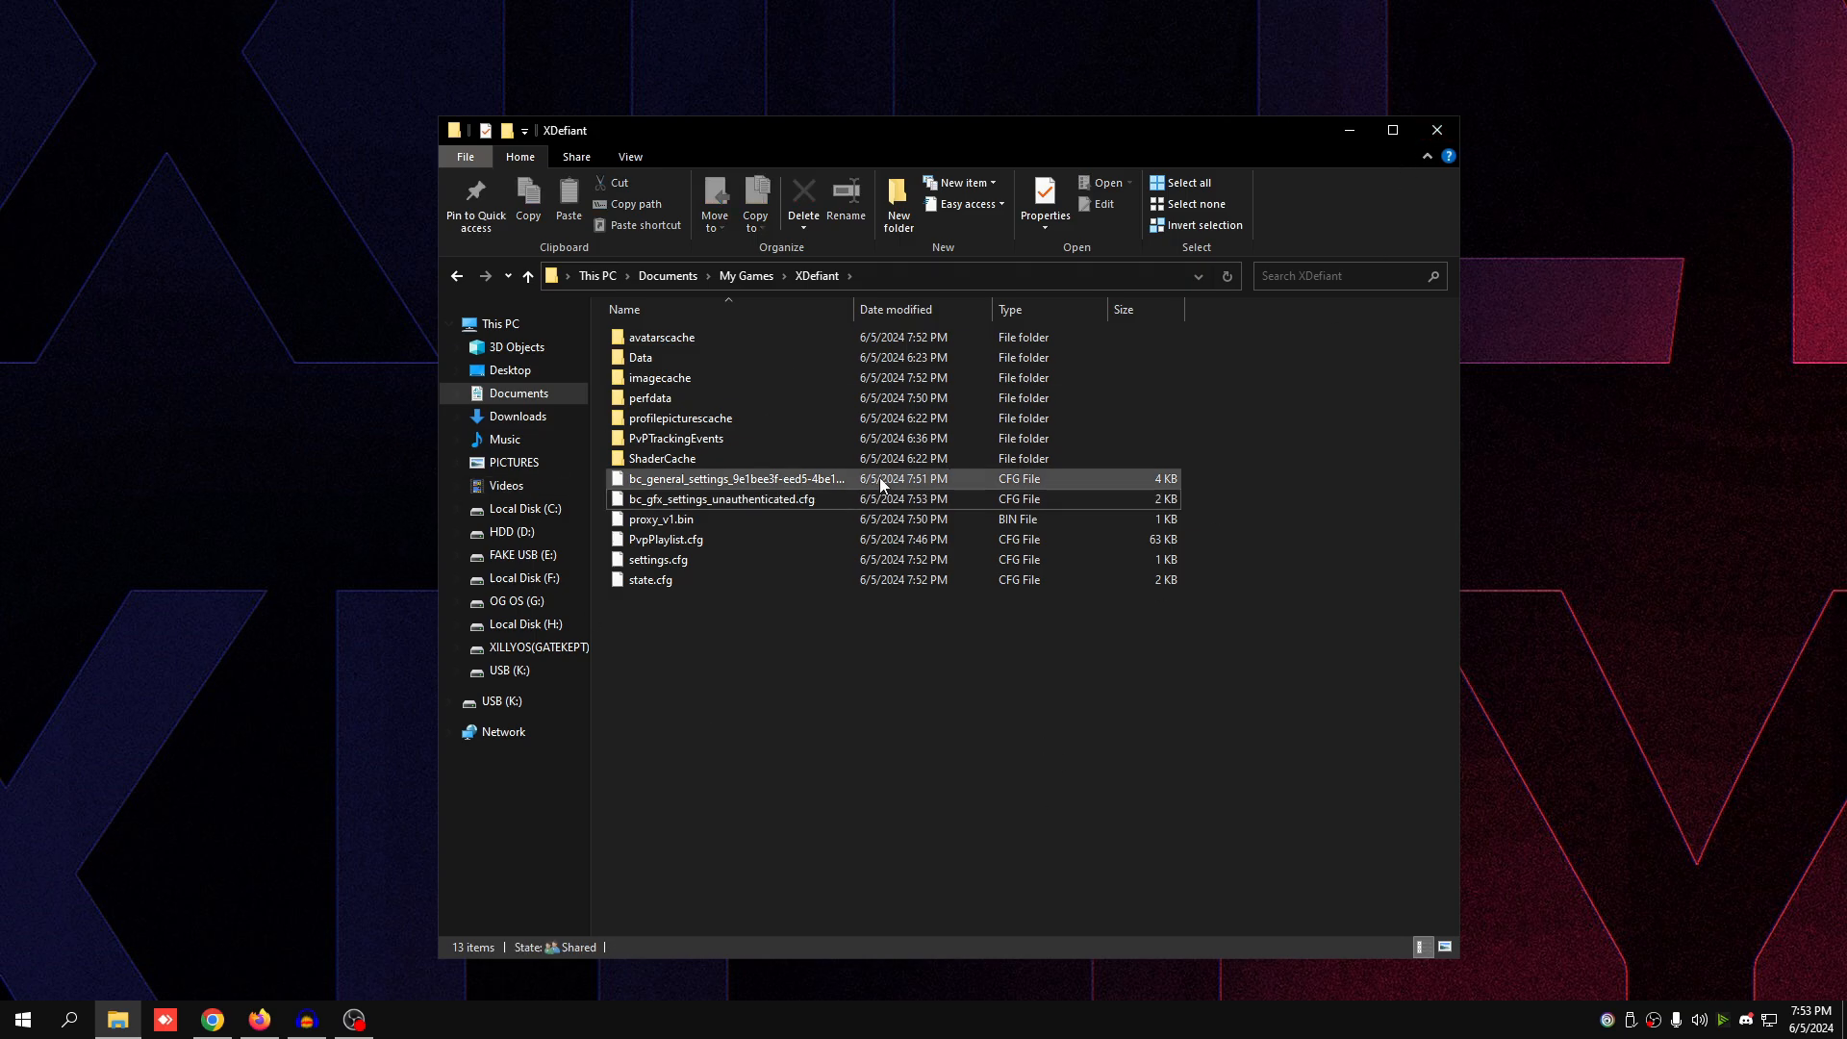
{"action": "right_click", "coordinate": [667, 498]}
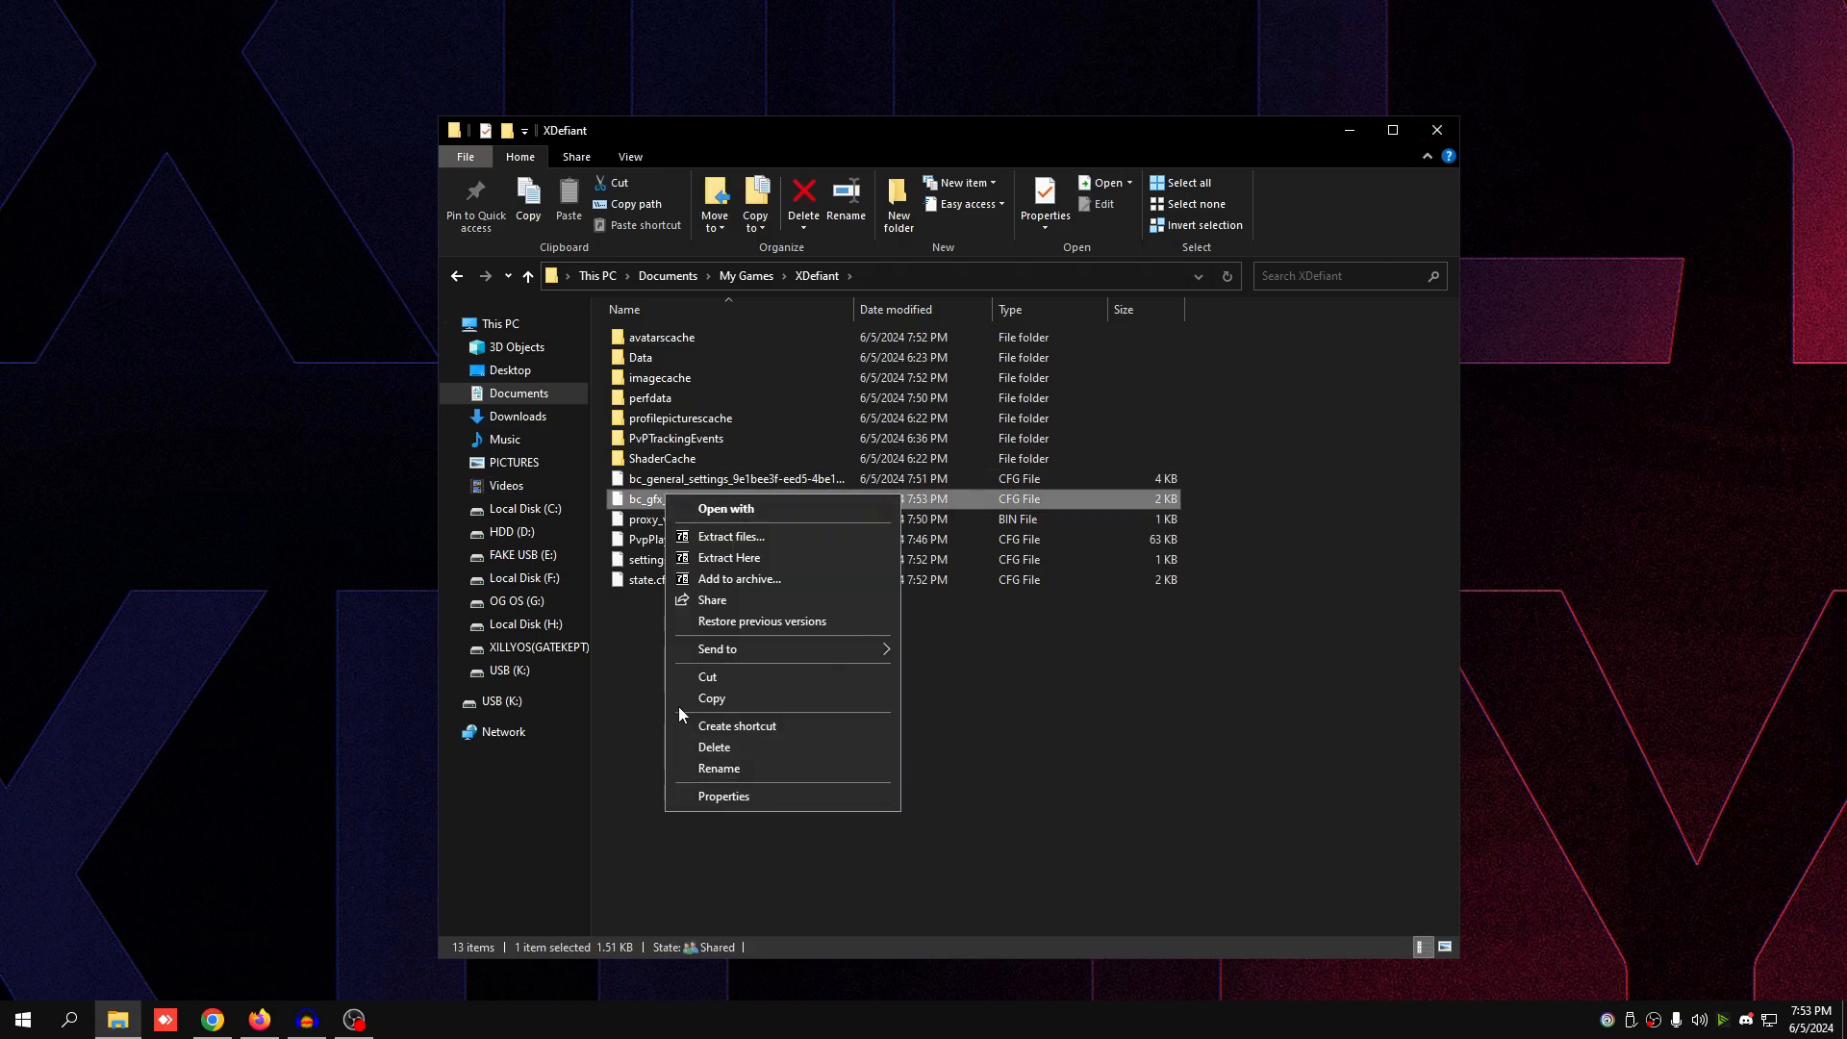
{"action": "left_click", "coordinate": [737, 750]}
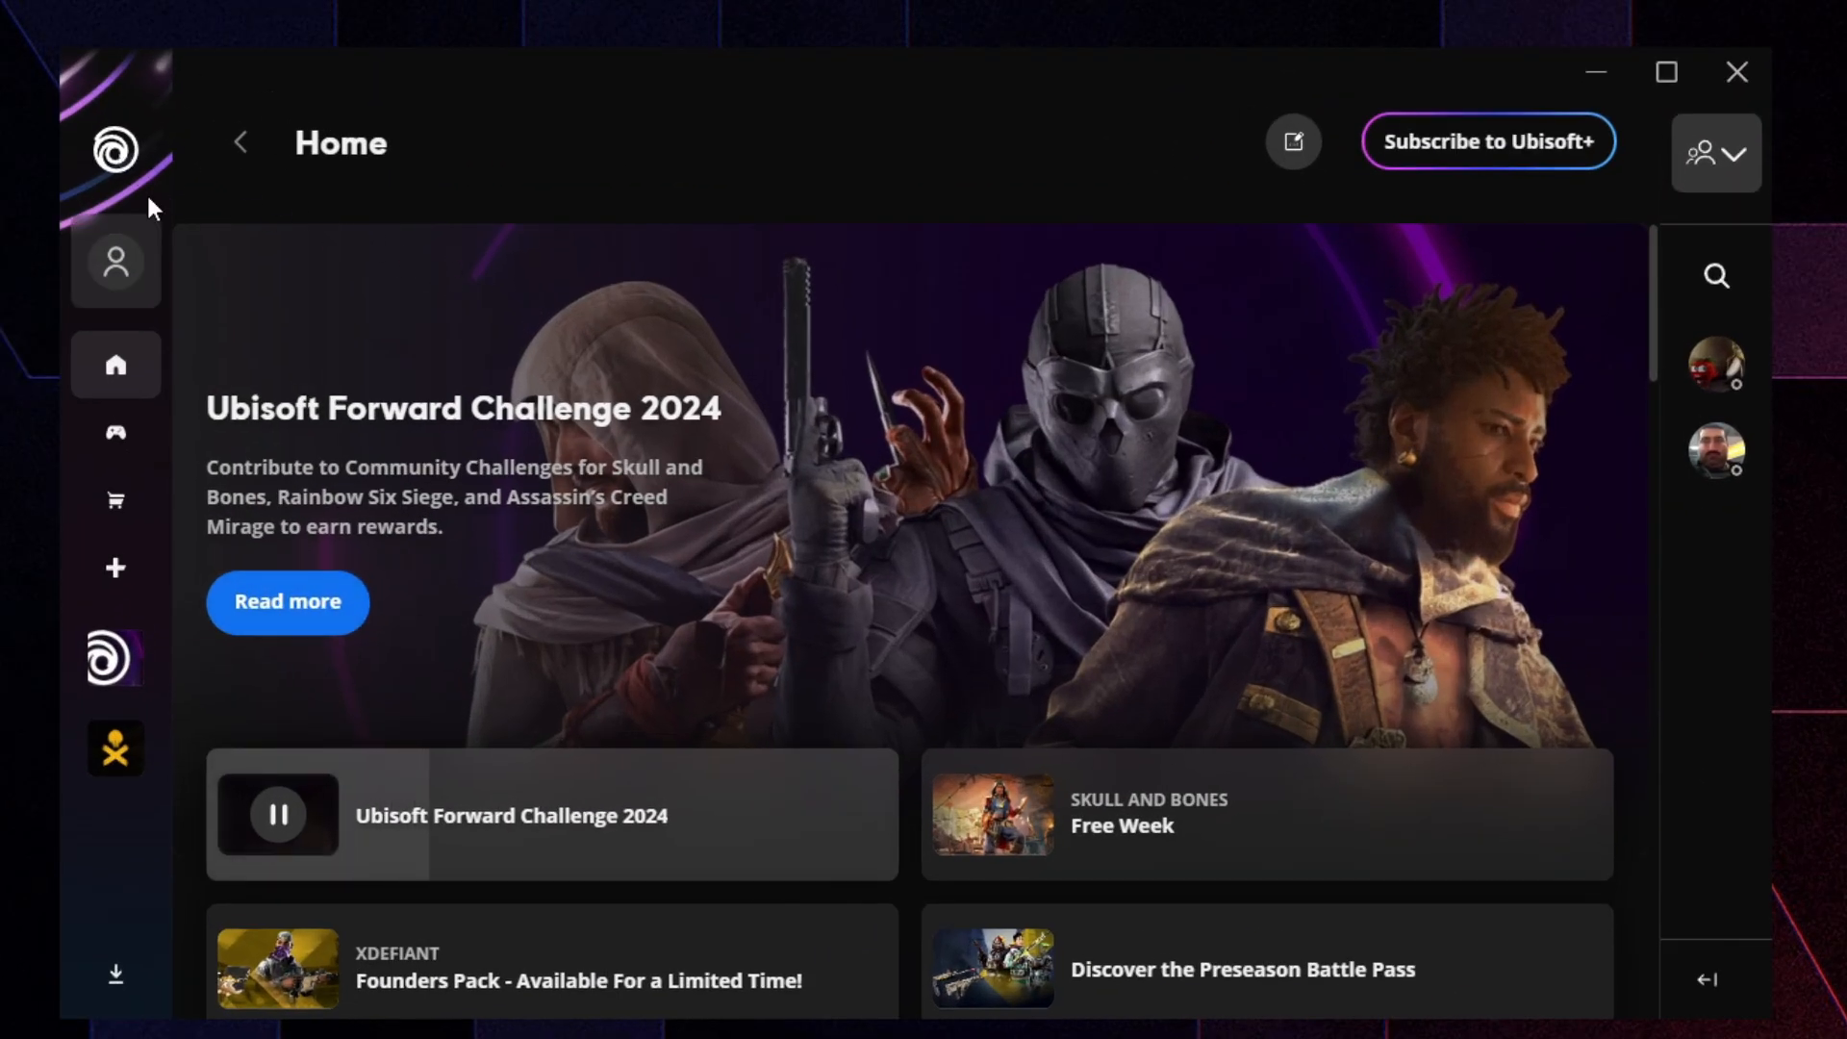
Step: Examine the General, Interface and Notifications settings in Ubisoft Connect, and close the launcher
{"action": "left_click", "coordinate": [130, 260]}
{"action": "left_click", "coordinate": [311, 562]}
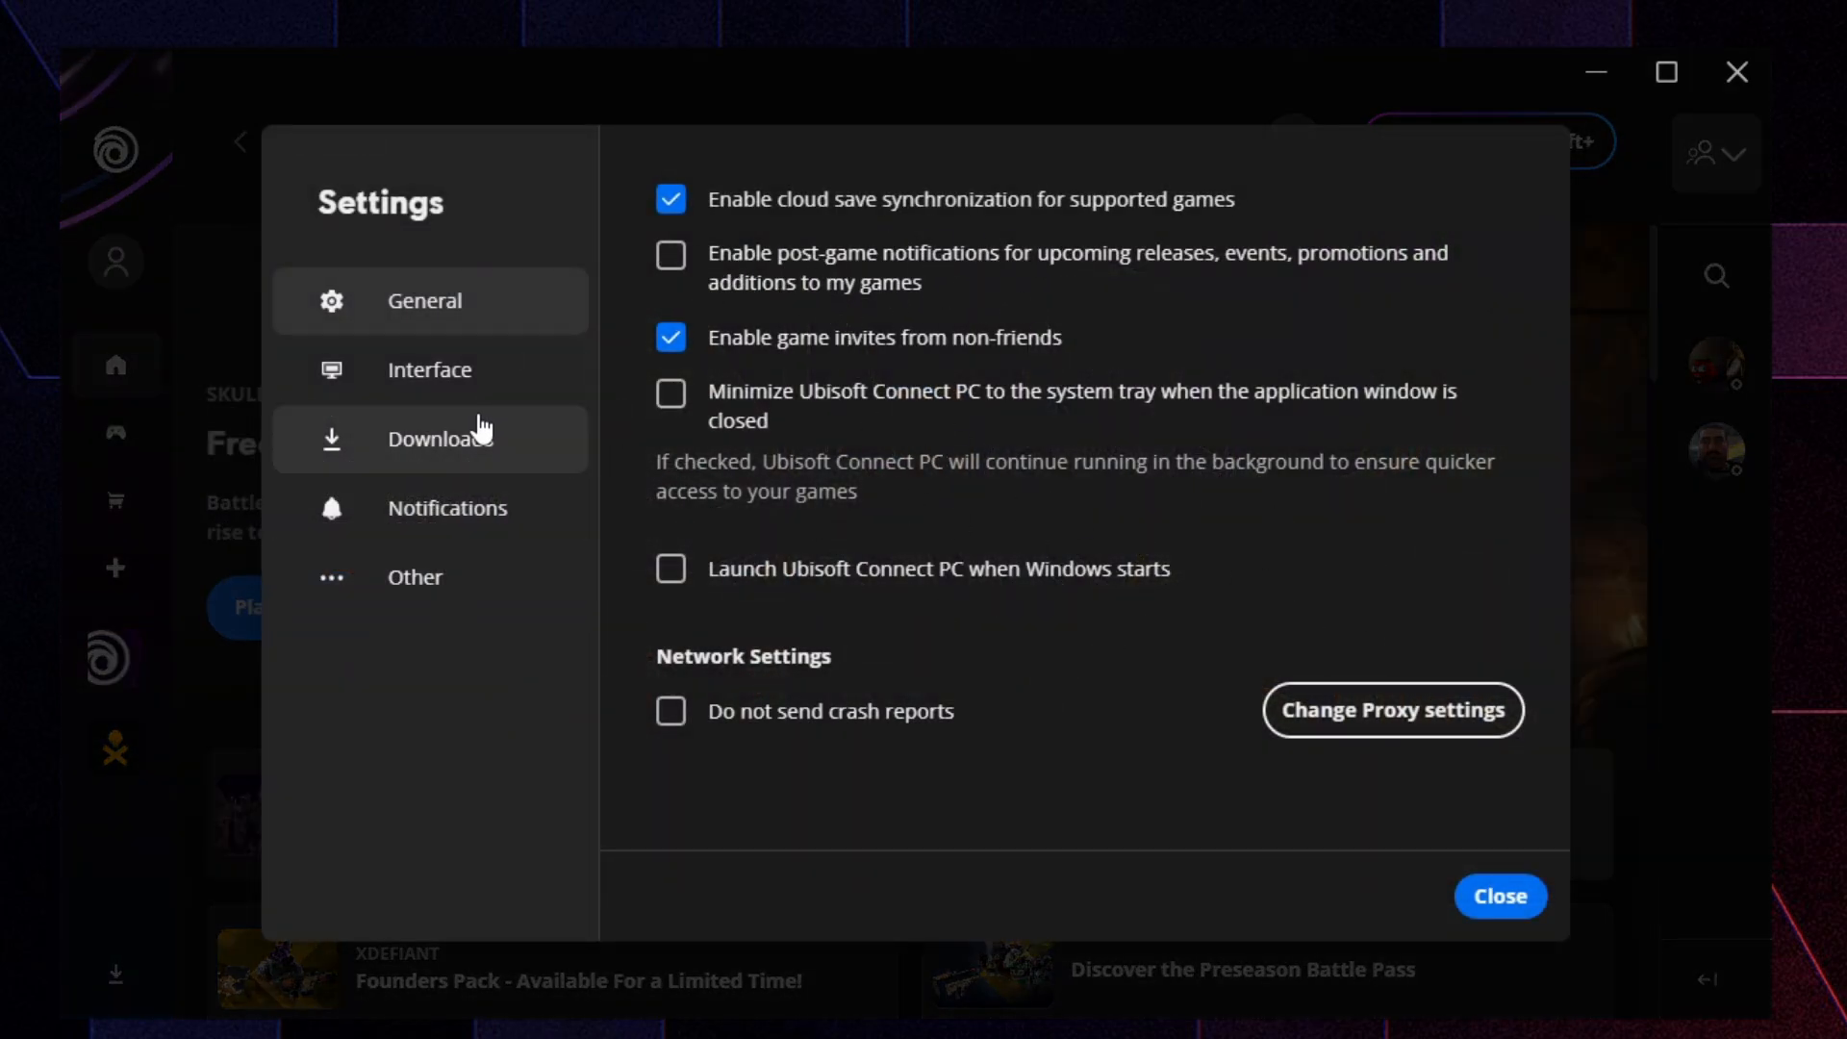
{"action": "left_click", "coordinate": [465, 385]}
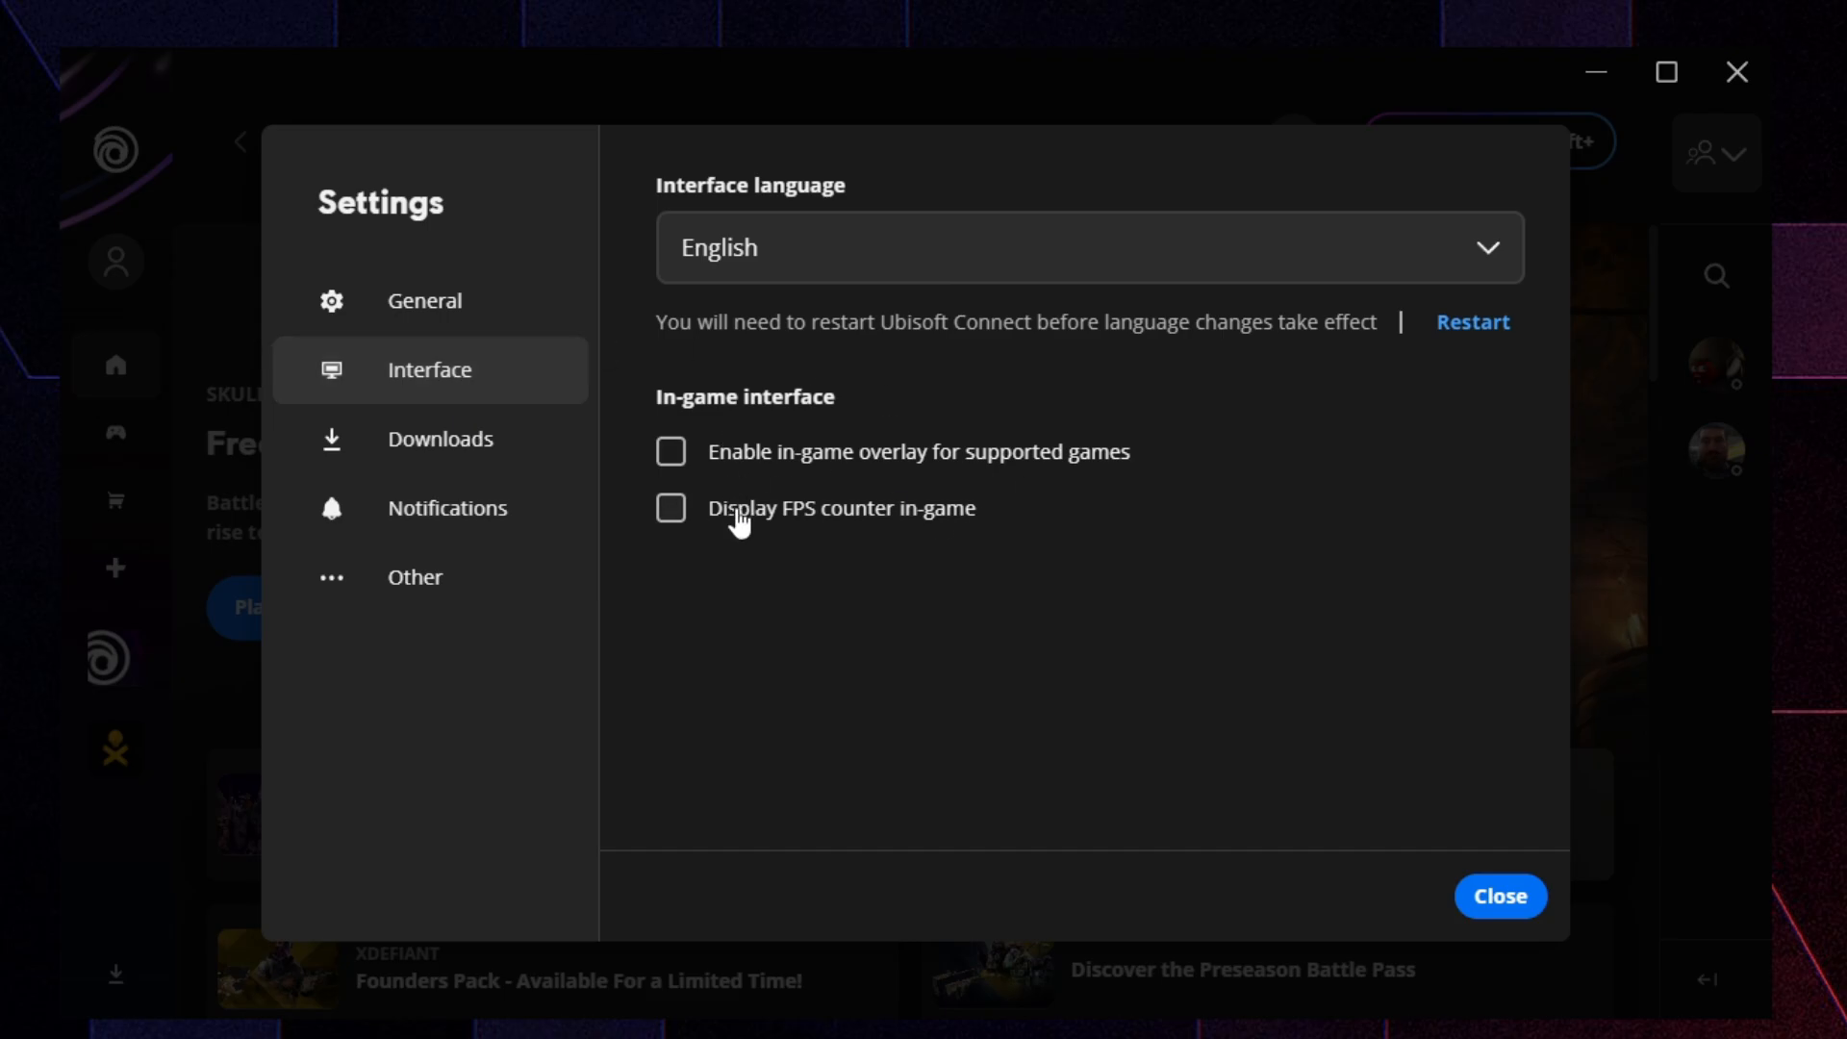
{"action": "left_click", "coordinate": [450, 516]}
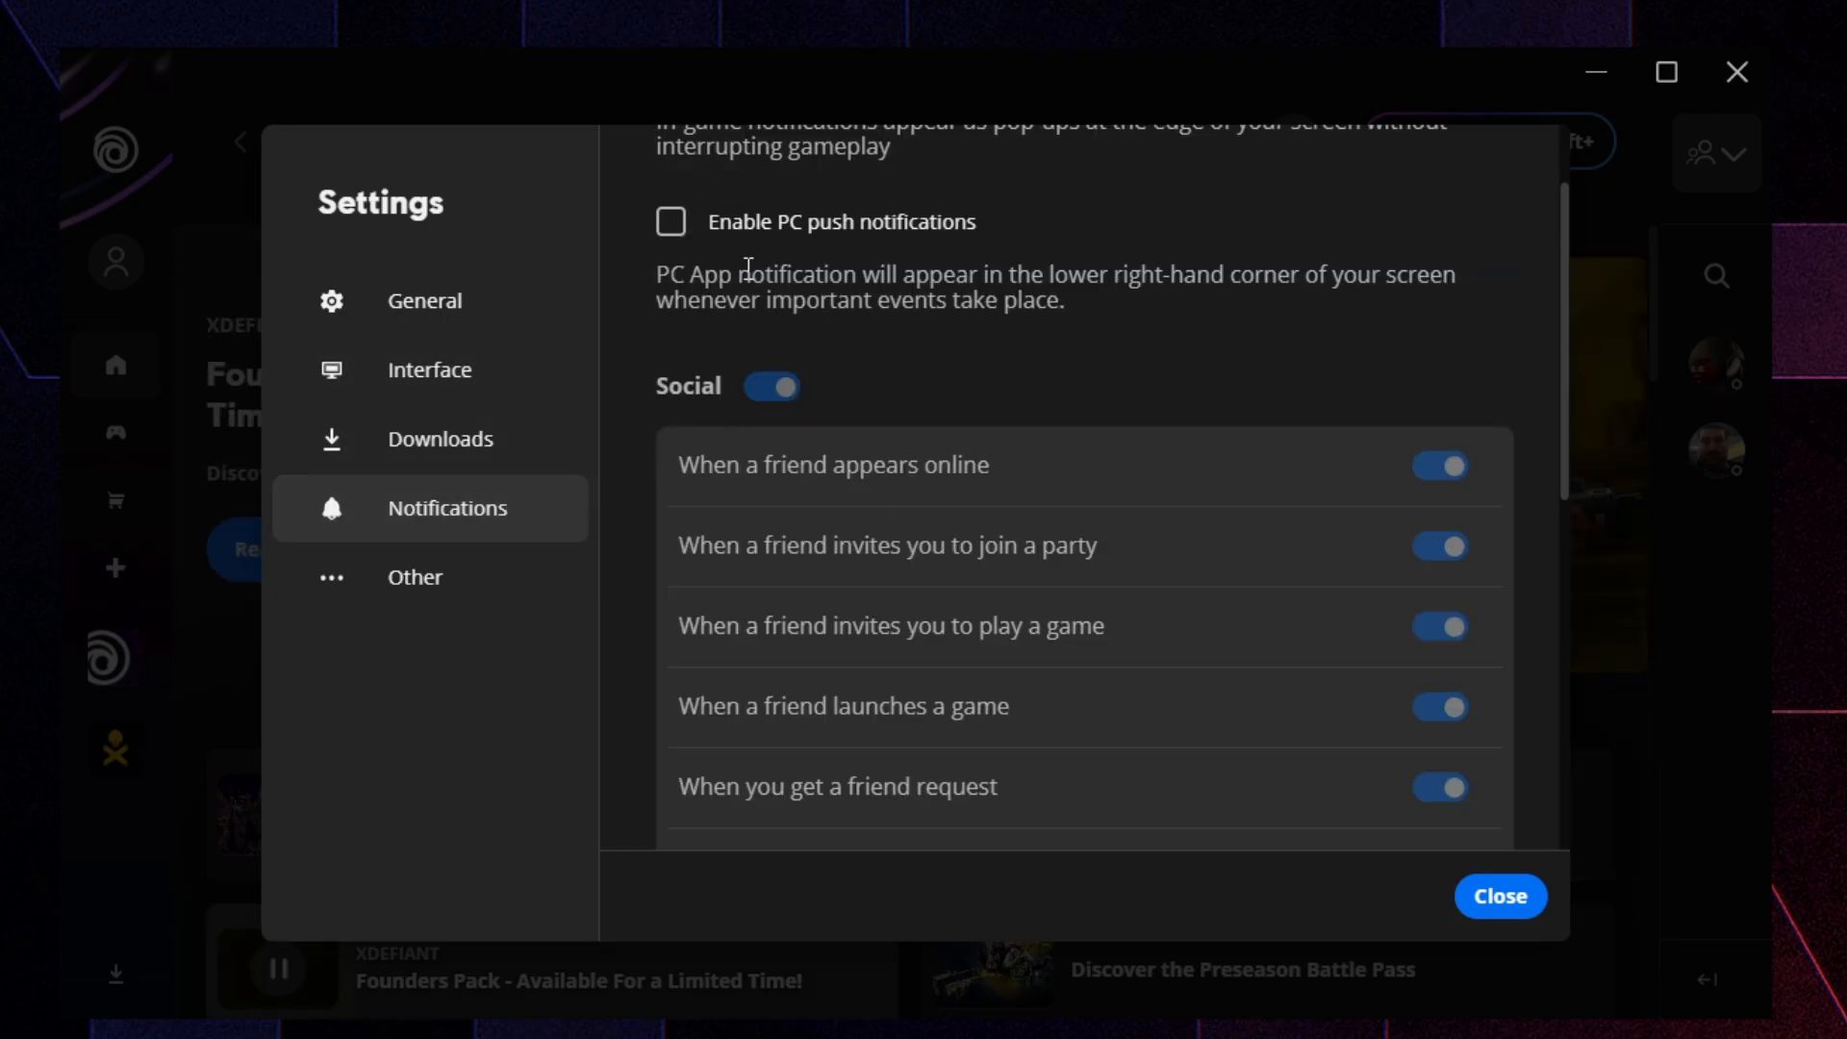
{"action": "scroll", "coordinate": [757, 253], "scroll_direction": "up", "scroll_amount": 1}
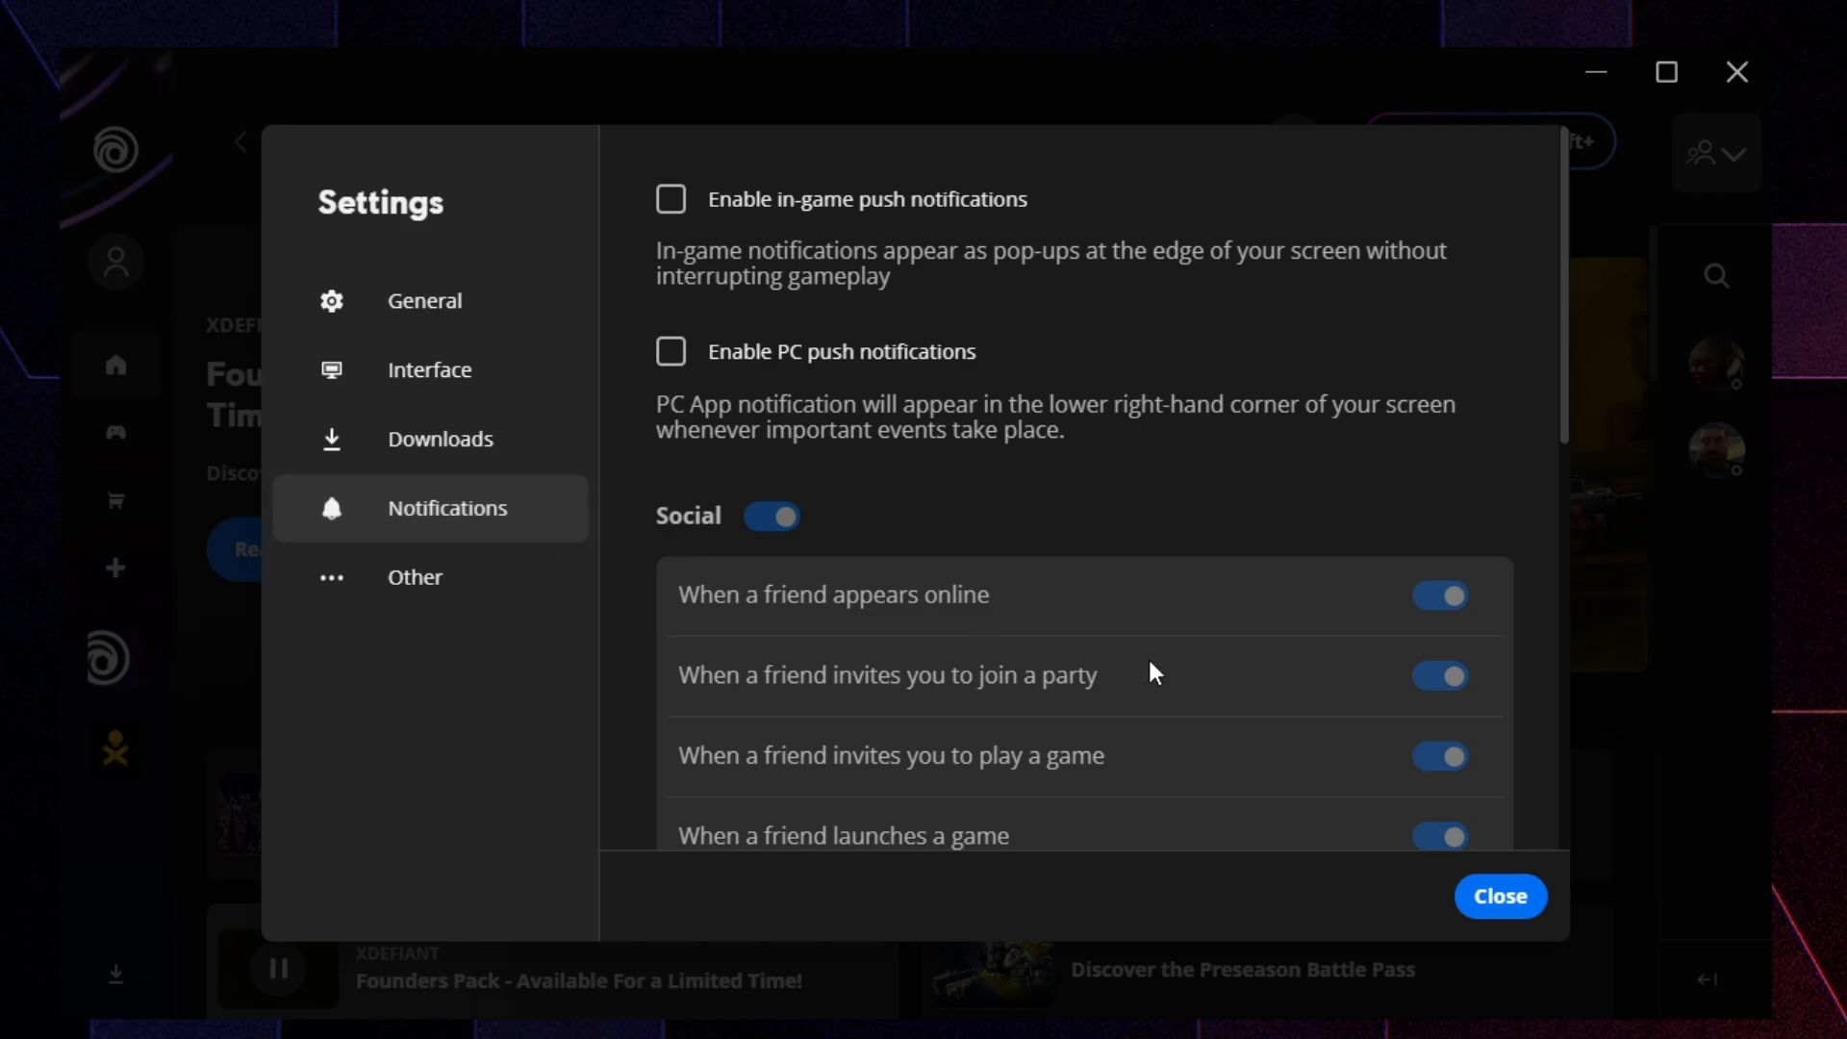
{"action": "scroll", "coordinate": [1150, 674], "scroll_direction": "down", "scroll_amount": 5}
{"action": "left_click", "coordinate": [1506, 904]}
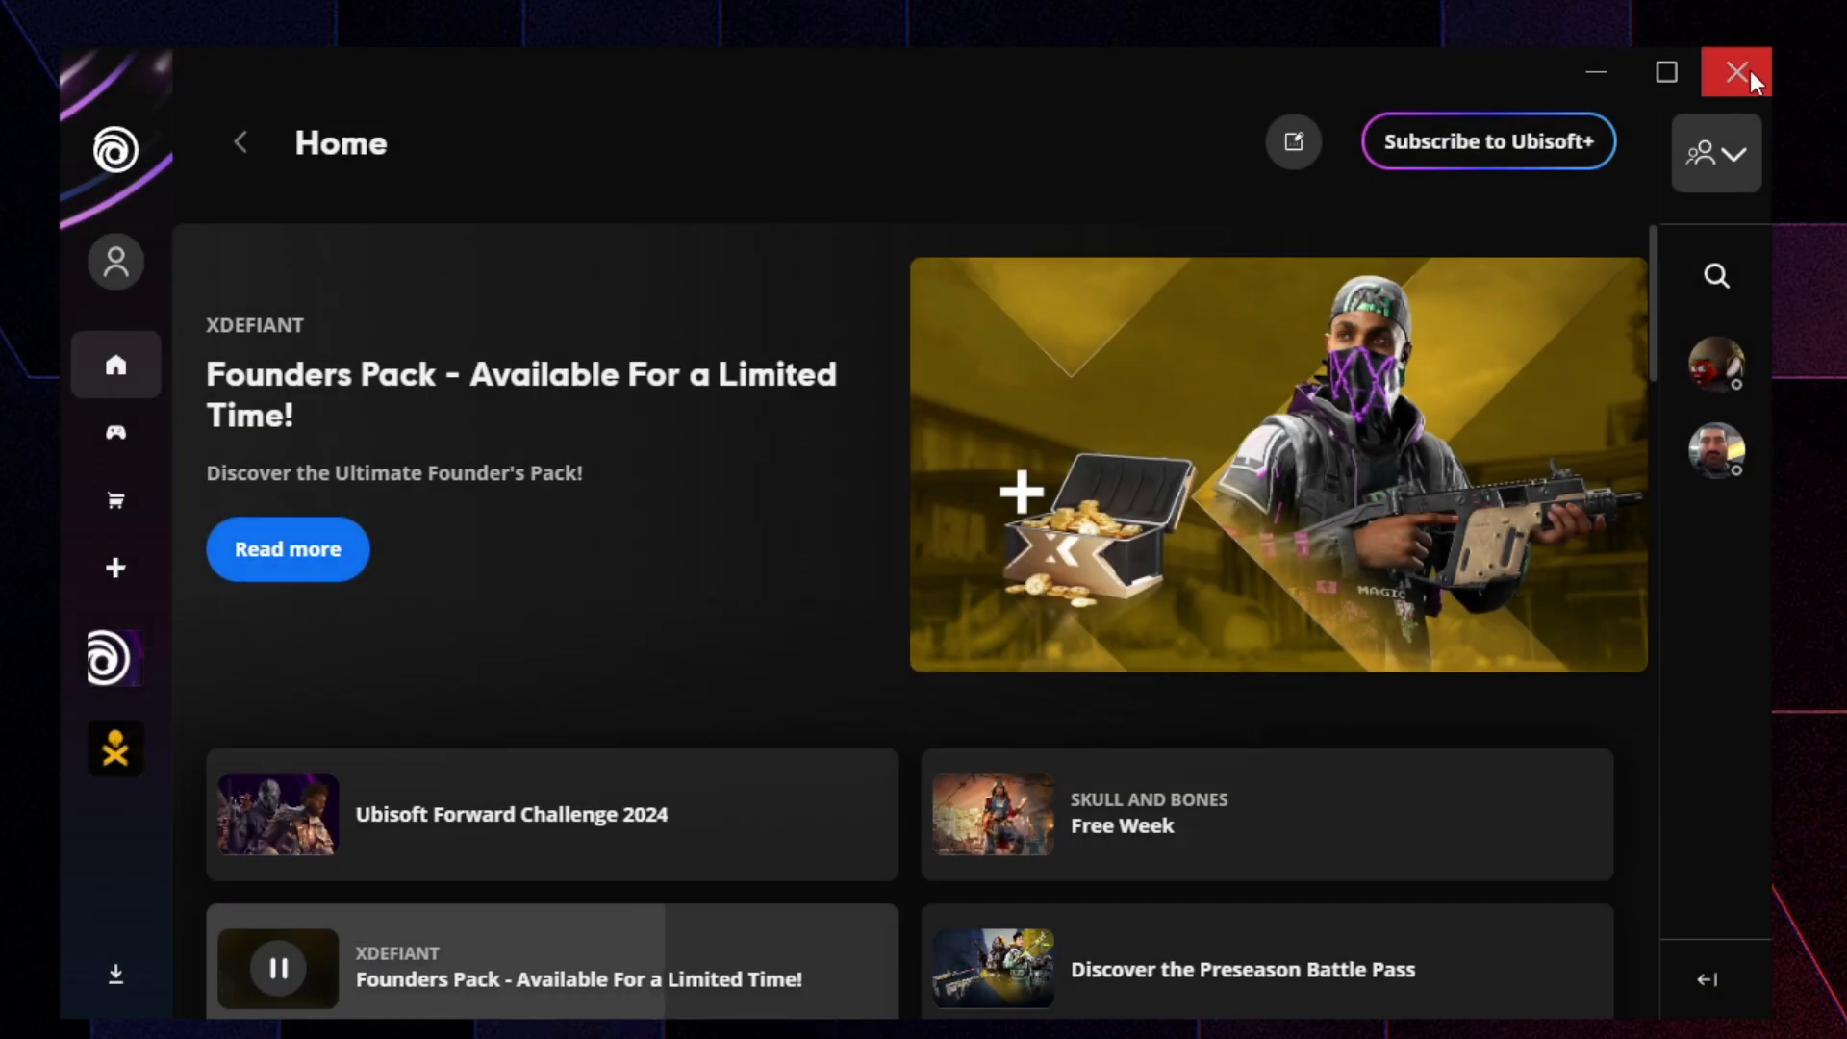
{"action": "left_click", "coordinate": [1736, 72]}
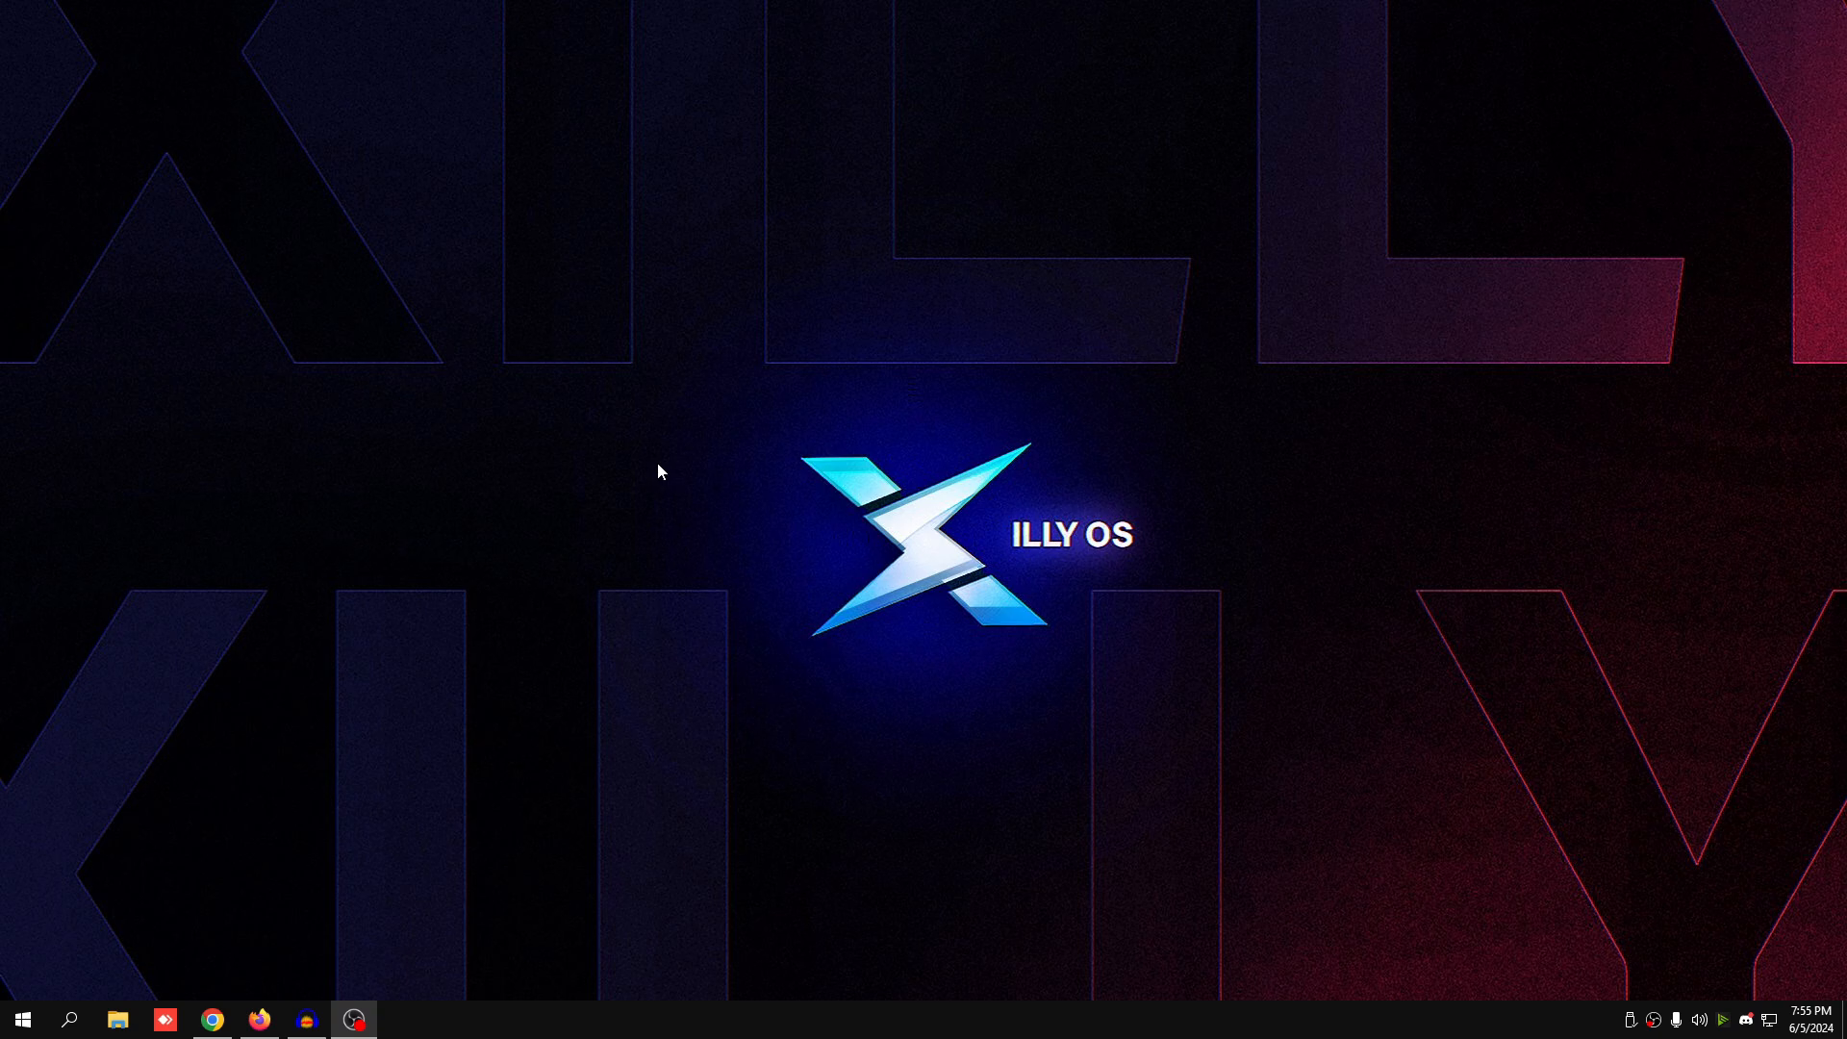
Step: Launch the NVIDIA Control Panel from the desktop
{"action": "right_click", "coordinate": [693, 378]}
{"action": "left_click", "coordinate": [557, 507]}
{"action": "right_click", "coordinate": [550, 505]}
{"action": "left_click", "coordinate": [762, 424]}
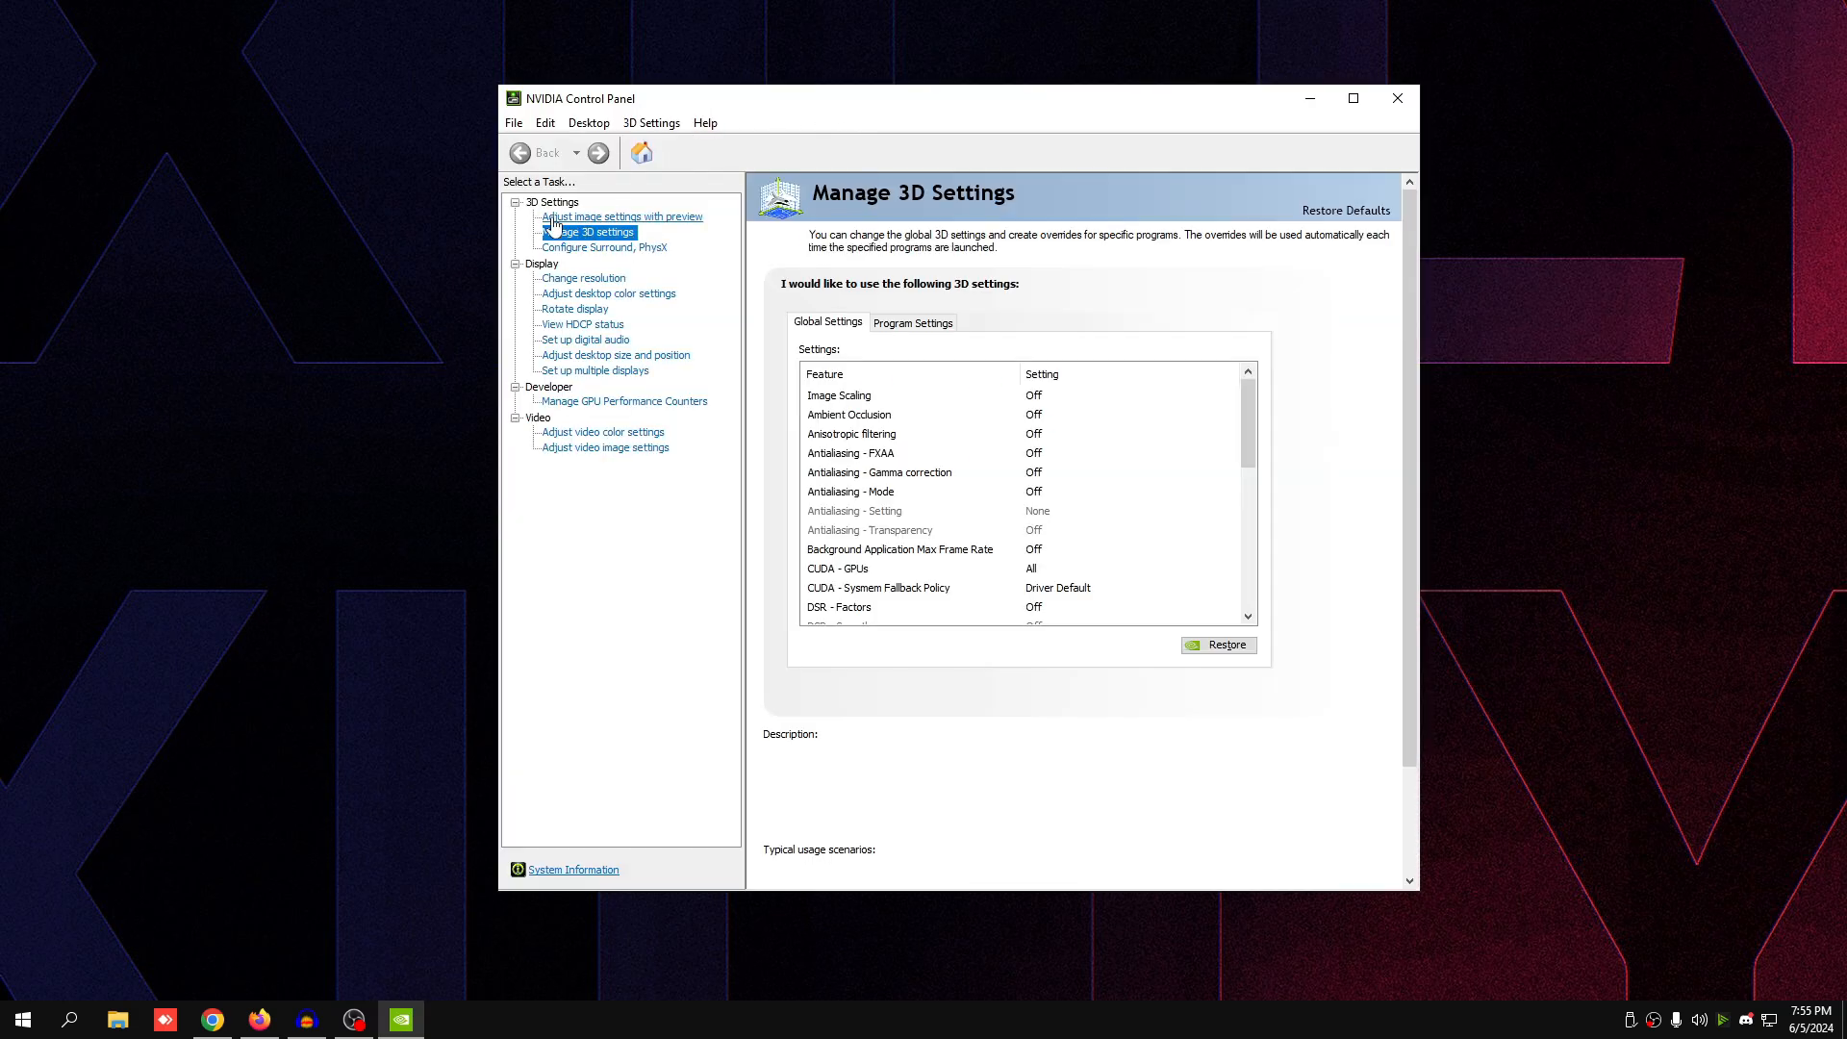
Step: Set the image settings with preview to use my preference emphasizing Performance, and apply the change
{"action": "left_click", "coordinate": [599, 221]}
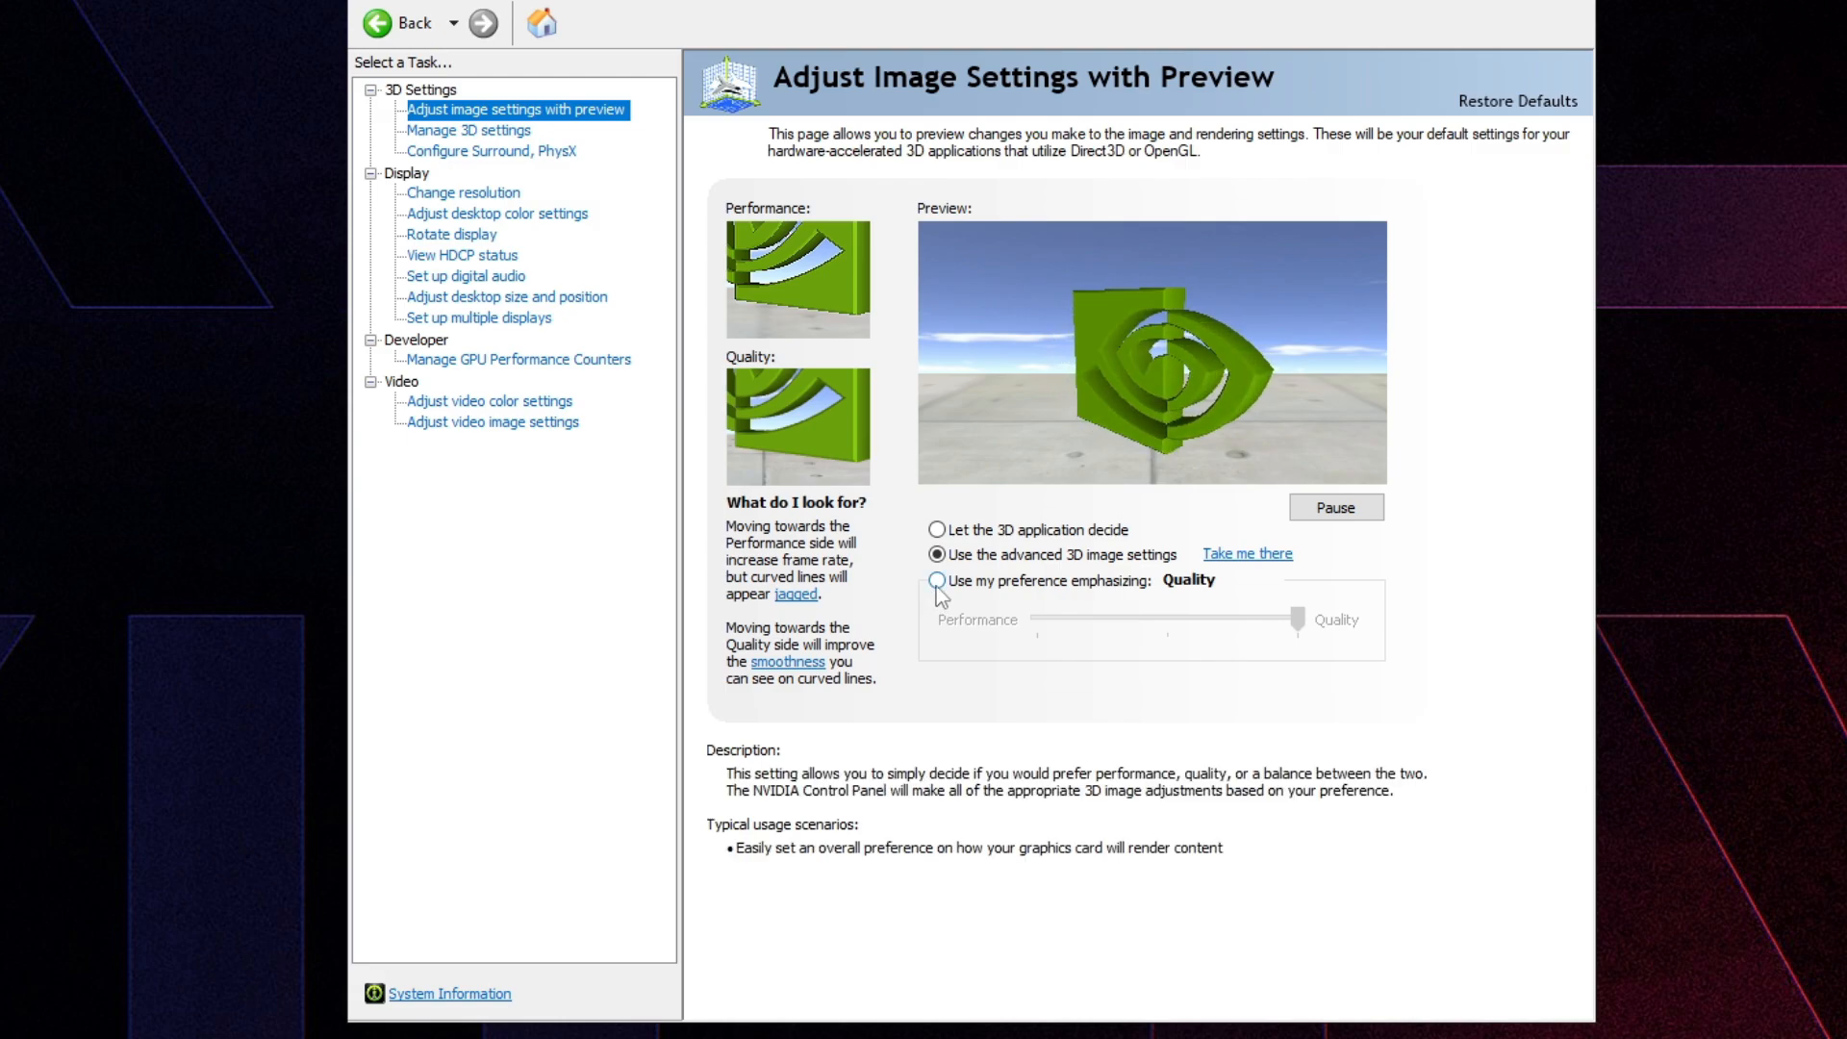
{"action": "left_click", "coordinate": [936, 581]}
{"action": "left_click_drag", "start_coordinate": [1297, 620], "coordinate": [1037, 621]}
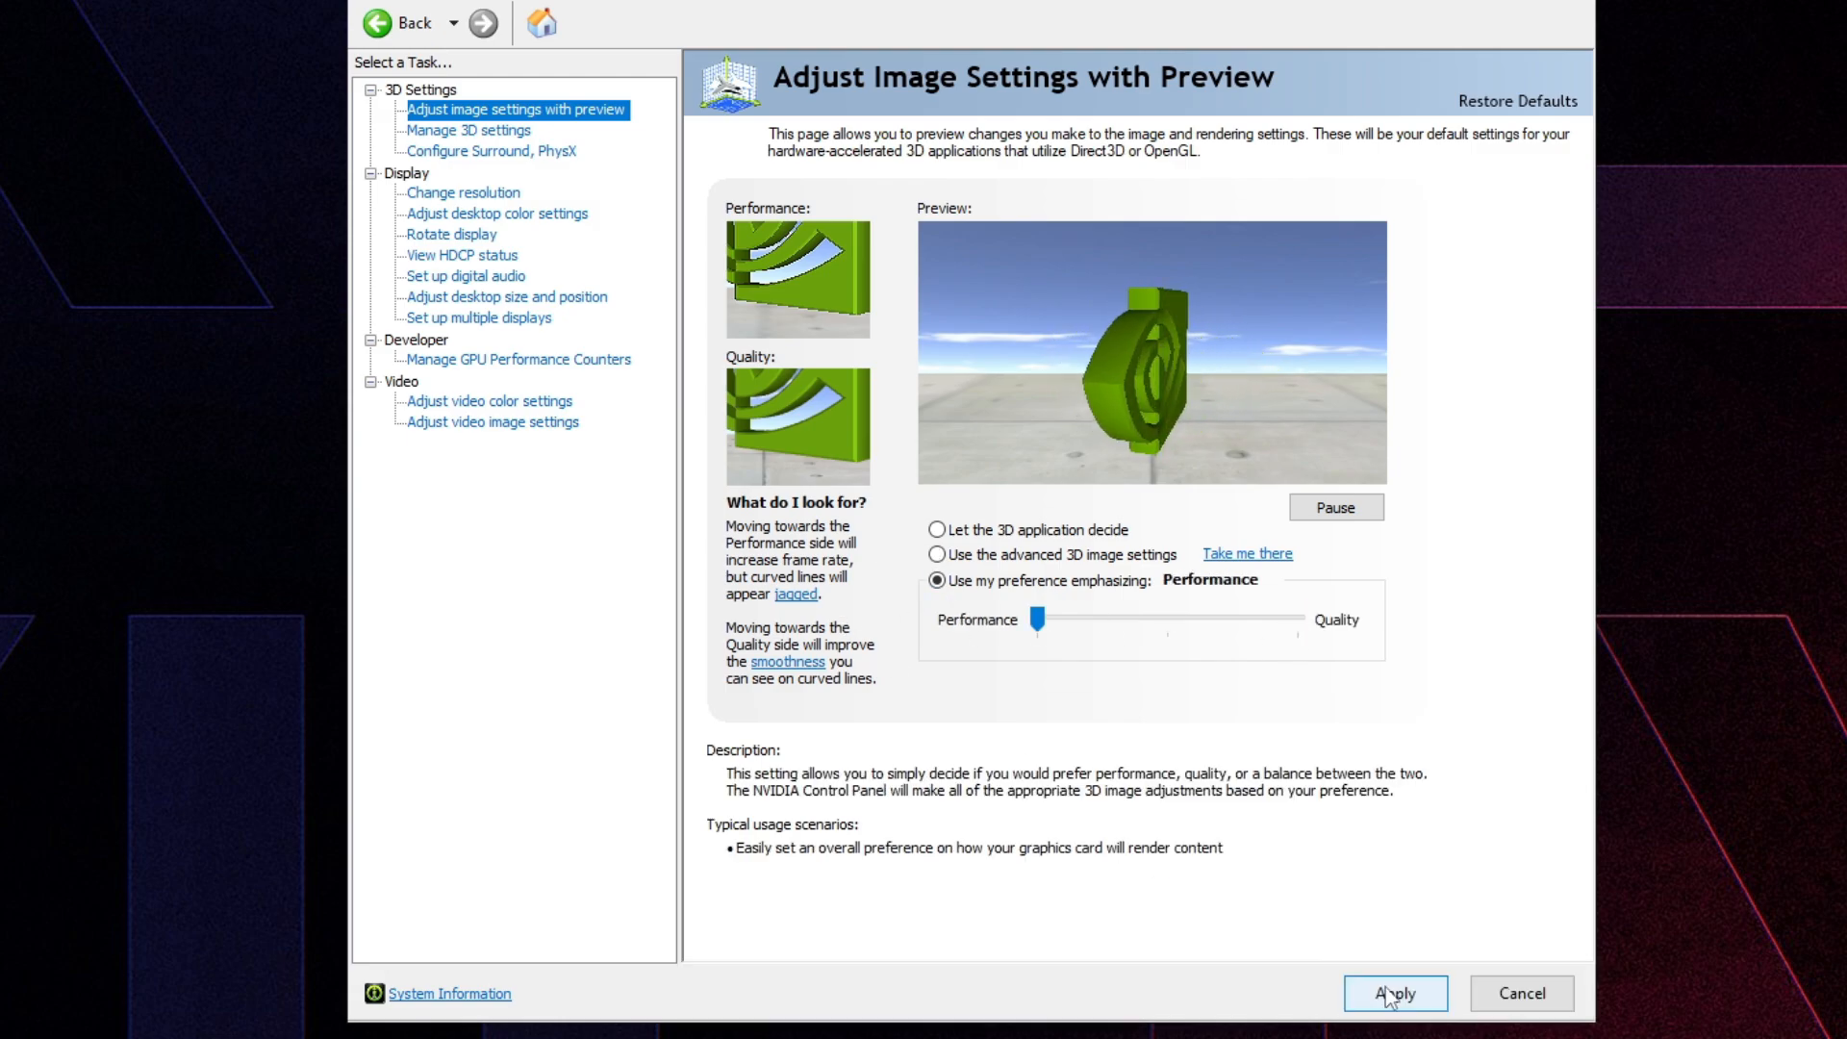
{"action": "left_click", "coordinate": [1391, 999]}
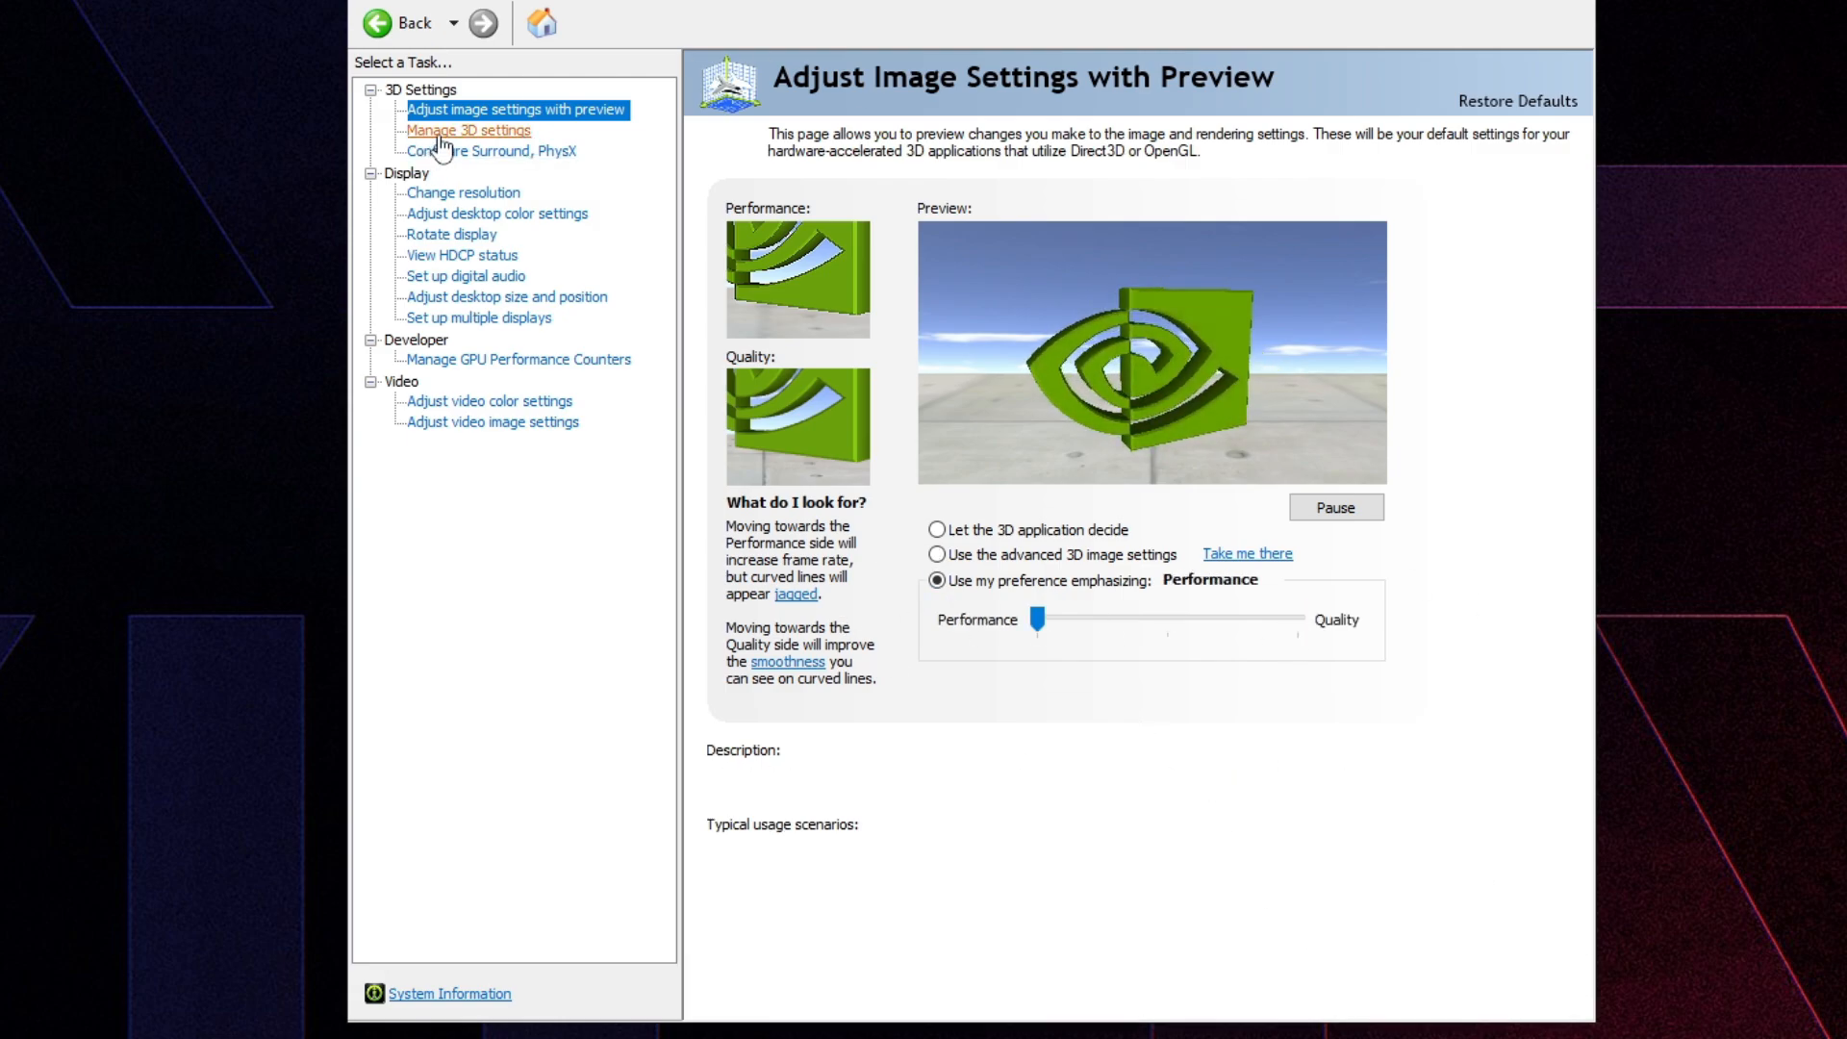
Step: Open the global 3D settings and examine the options from Image Scaling through Antialiasing - Mode to DSR - Factors
{"action": "left_click", "coordinate": [468, 129]}
{"action": "left_click", "coordinate": [811, 358]}
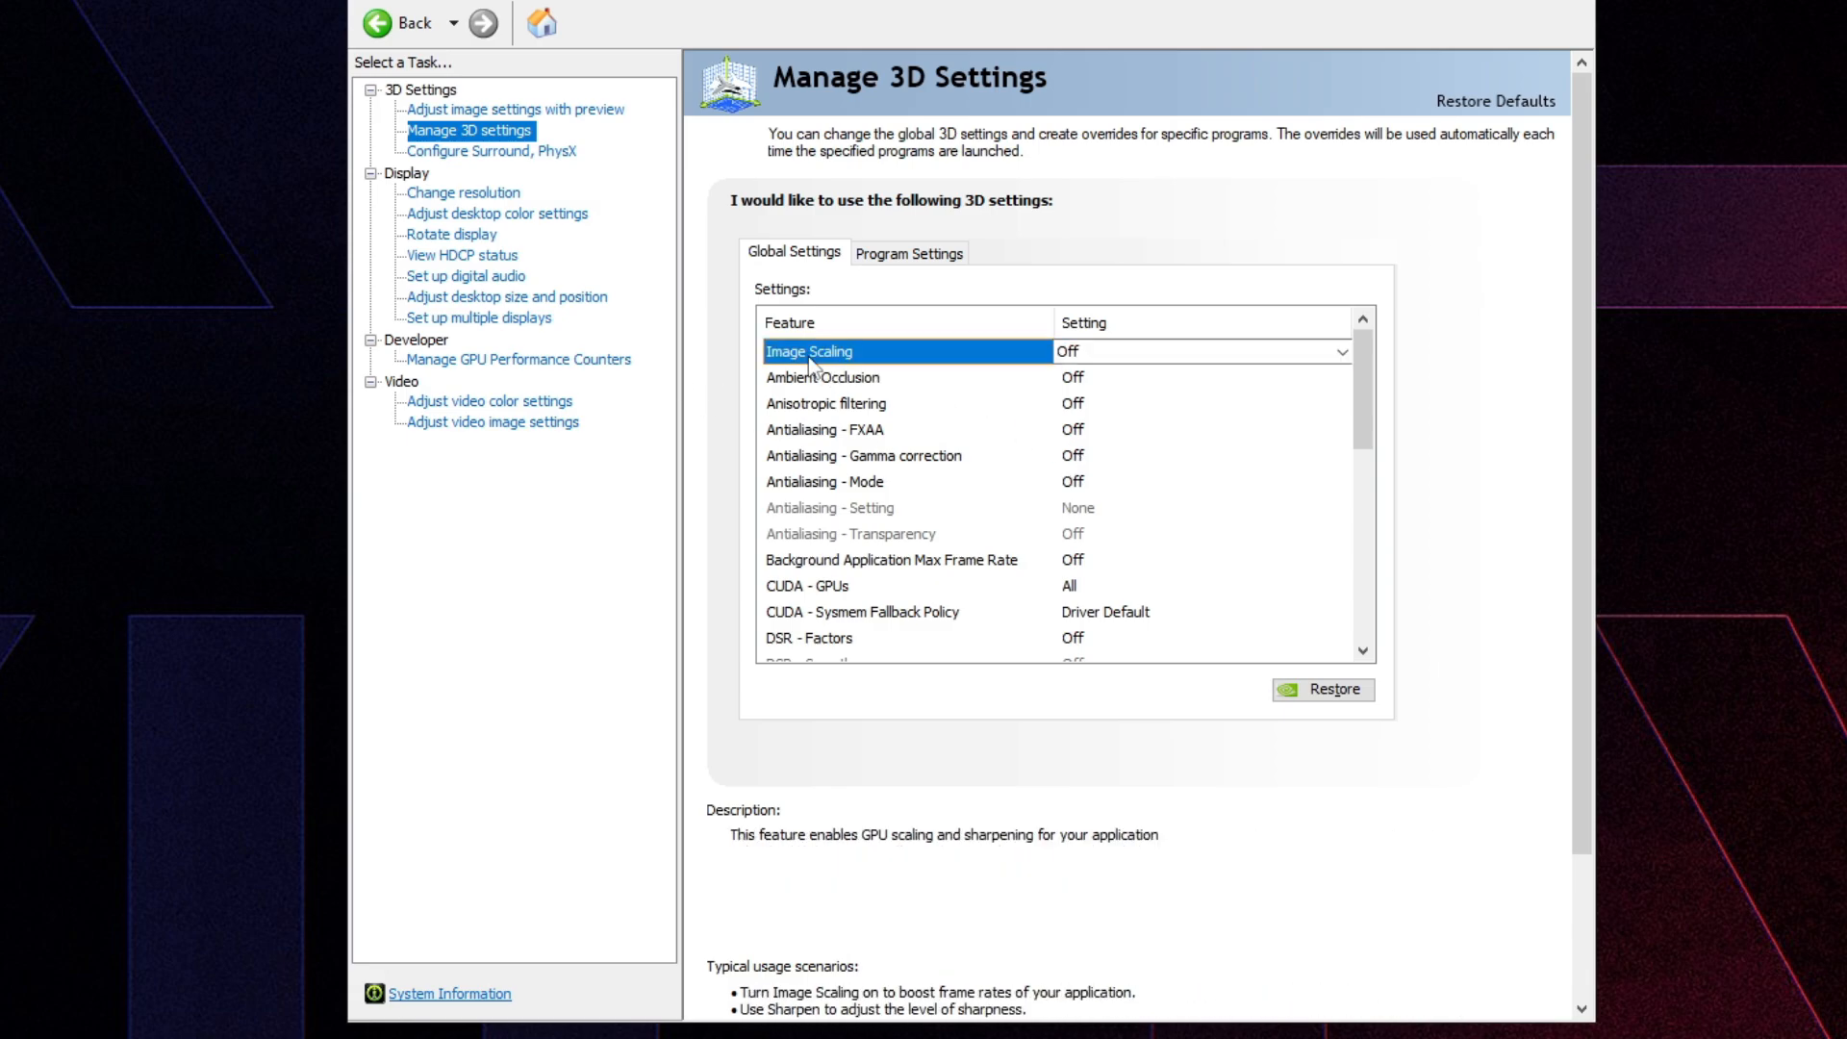
{"action": "left_click", "coordinate": [847, 489]}
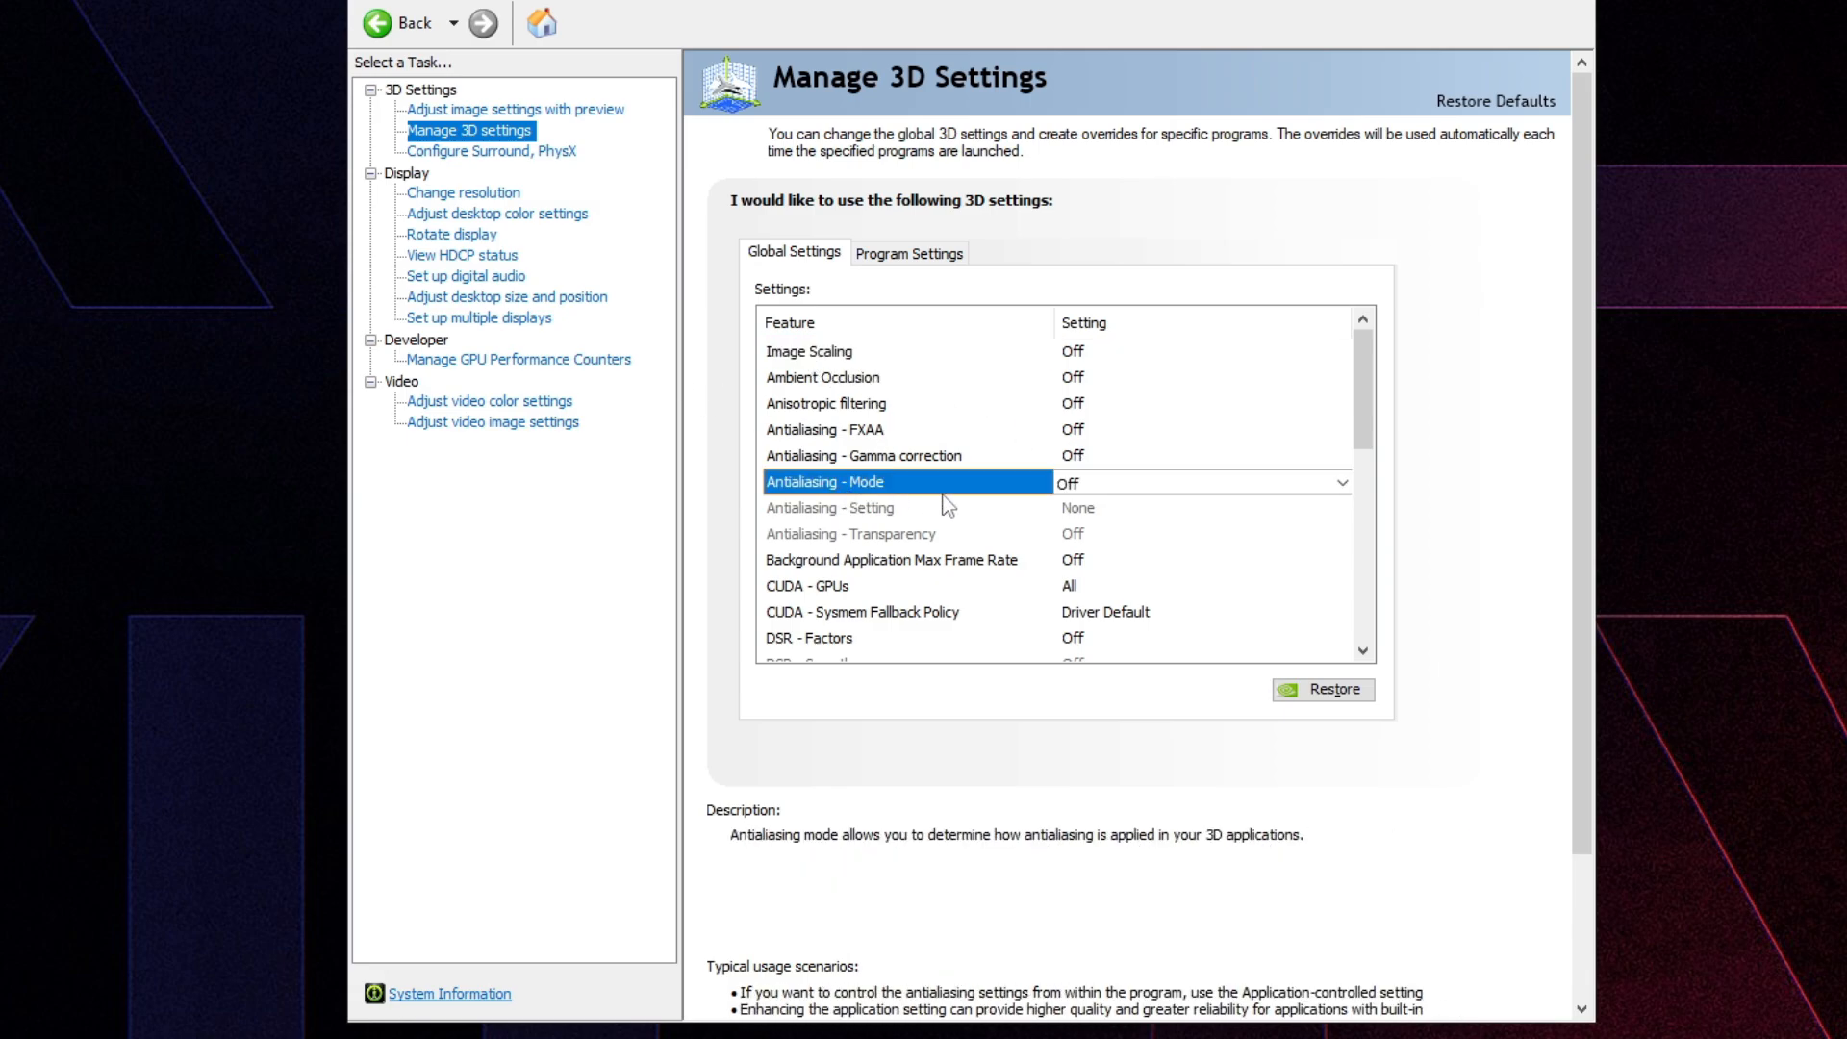
{"action": "left_click", "coordinate": [846, 639]}
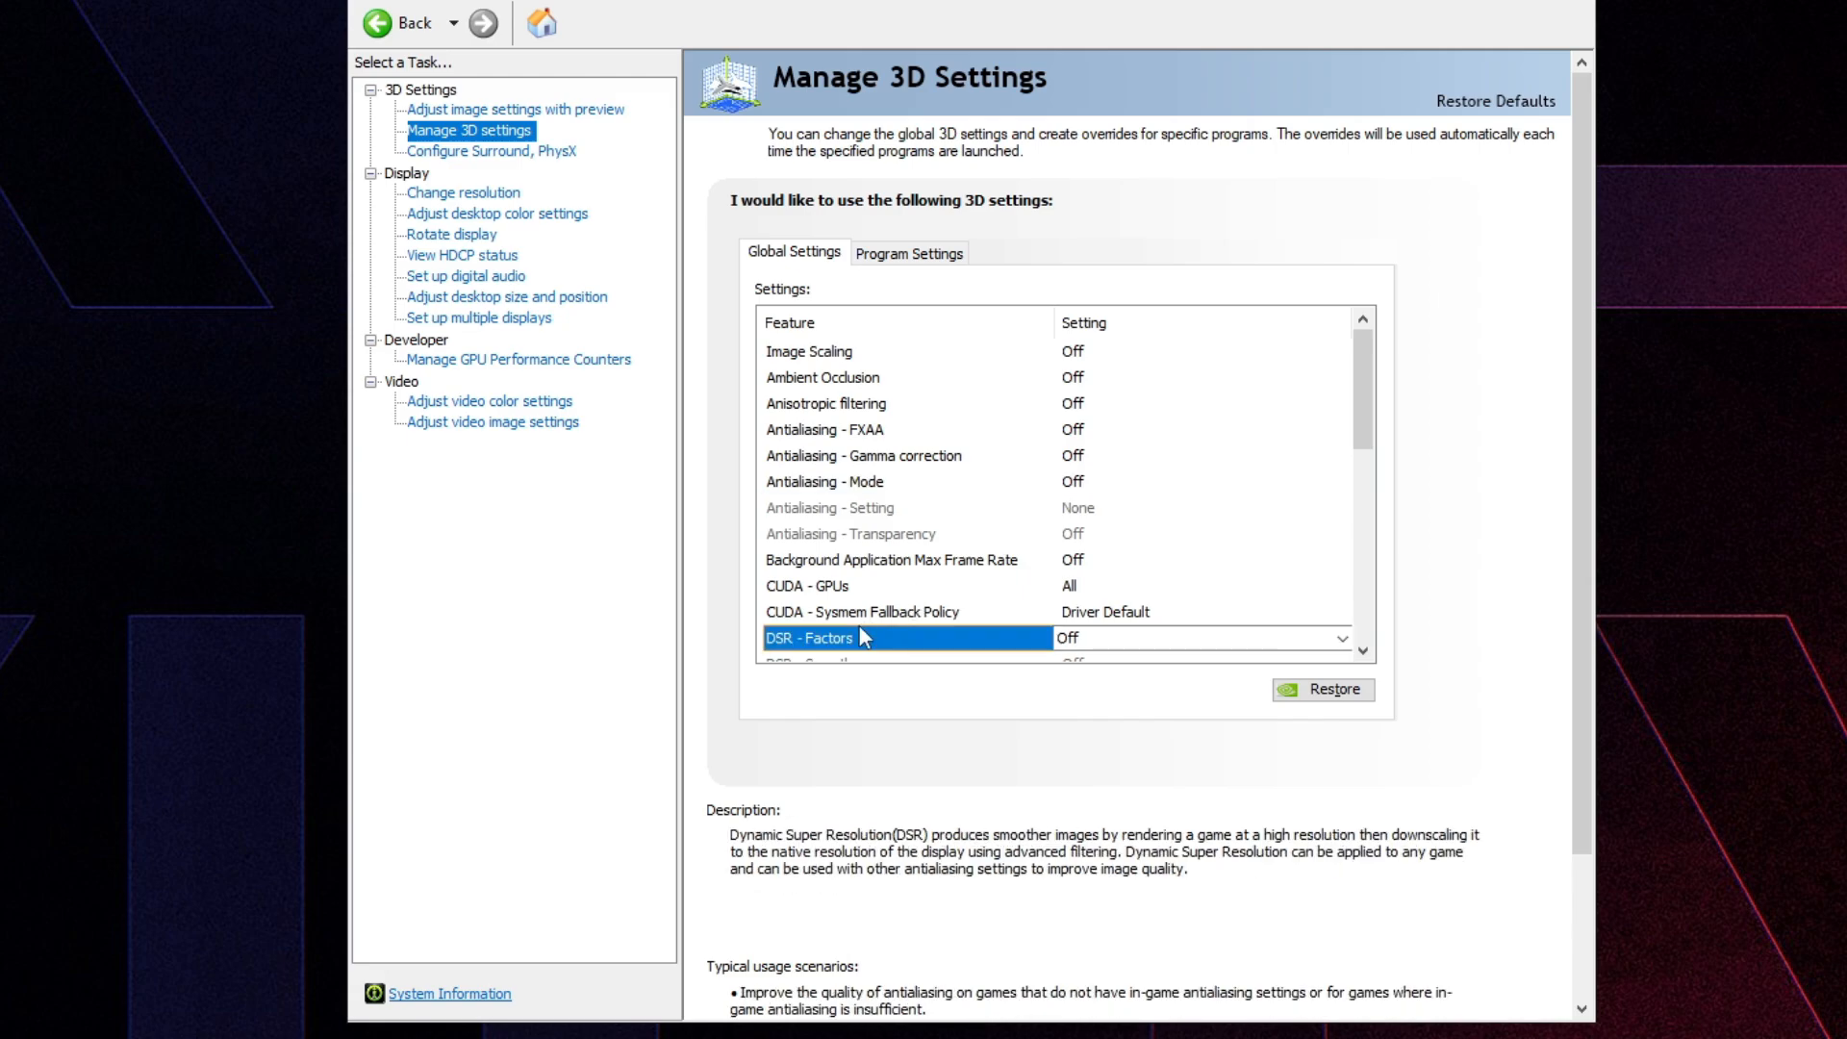
{"action": "scroll", "coordinate": [1067, 539], "scroll_direction": "down", "scroll_amount": 1}
Step: Set Low Latency Mode to On in the global 3D settings
{"action": "left_click", "coordinate": [1070, 537]}
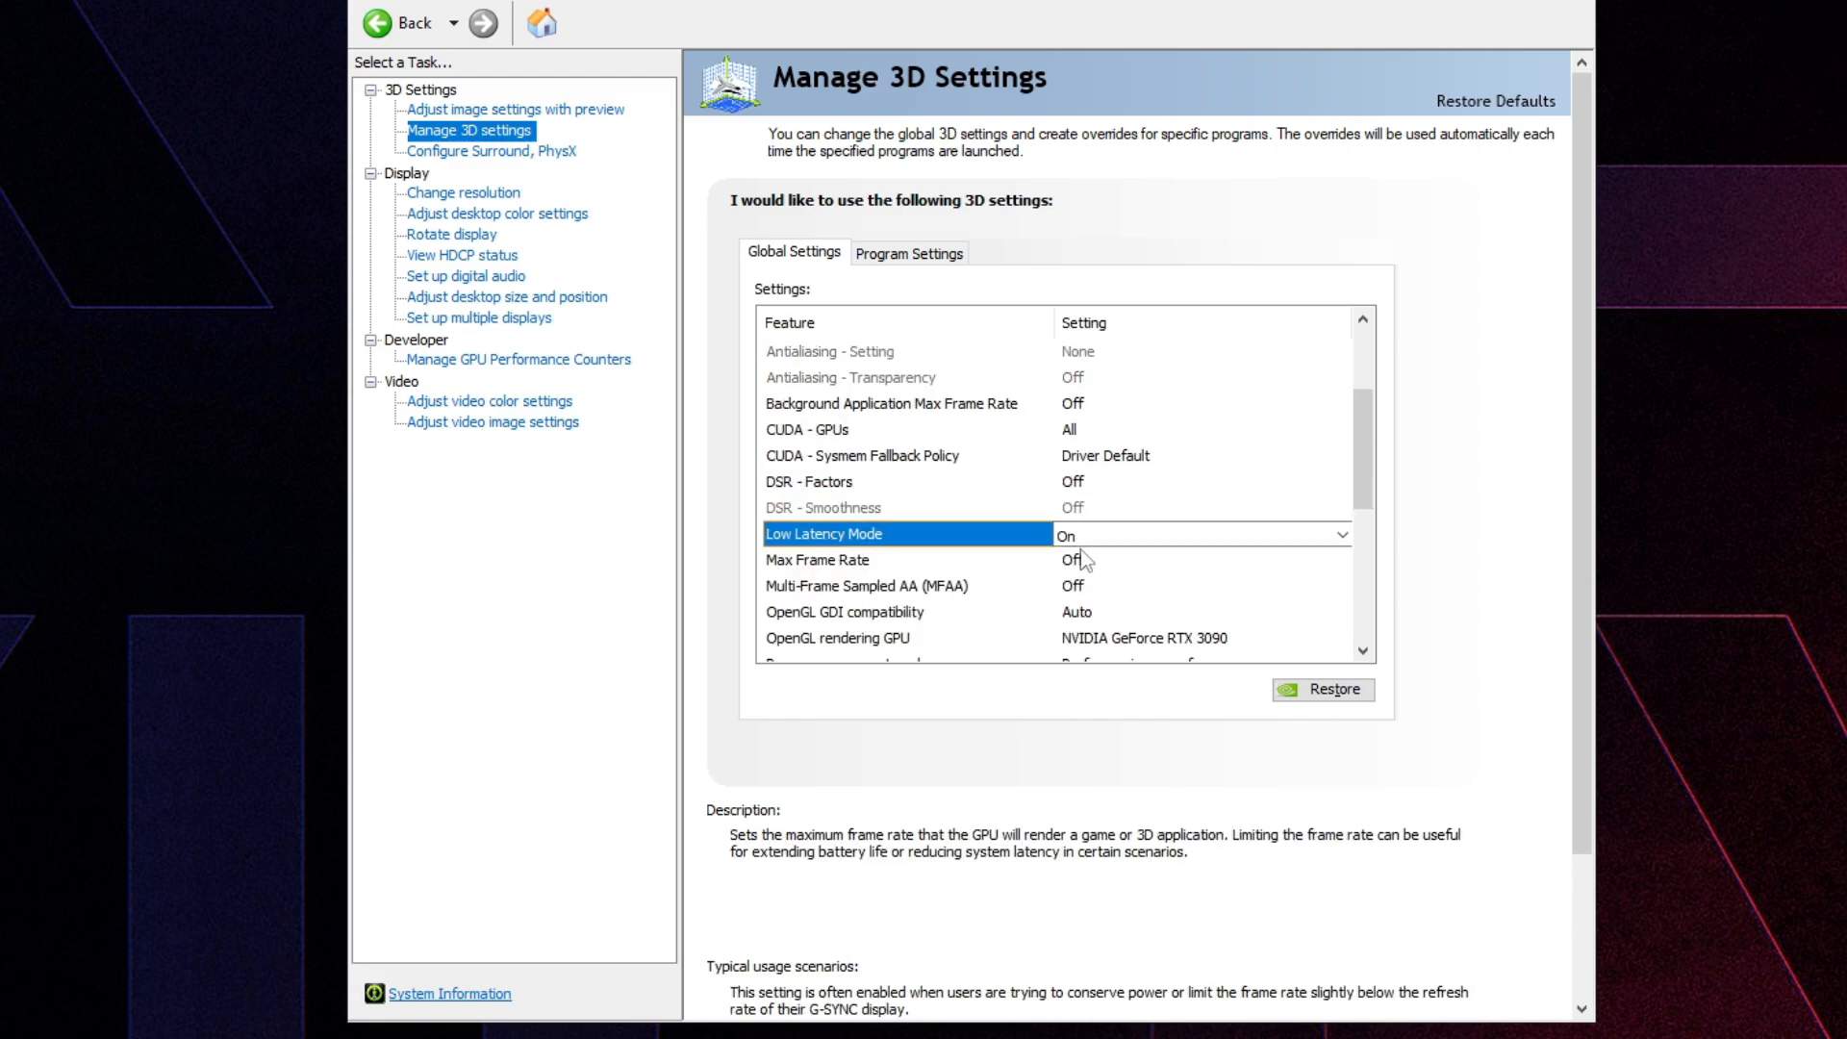
{"action": "left_click", "coordinate": [1074, 537]}
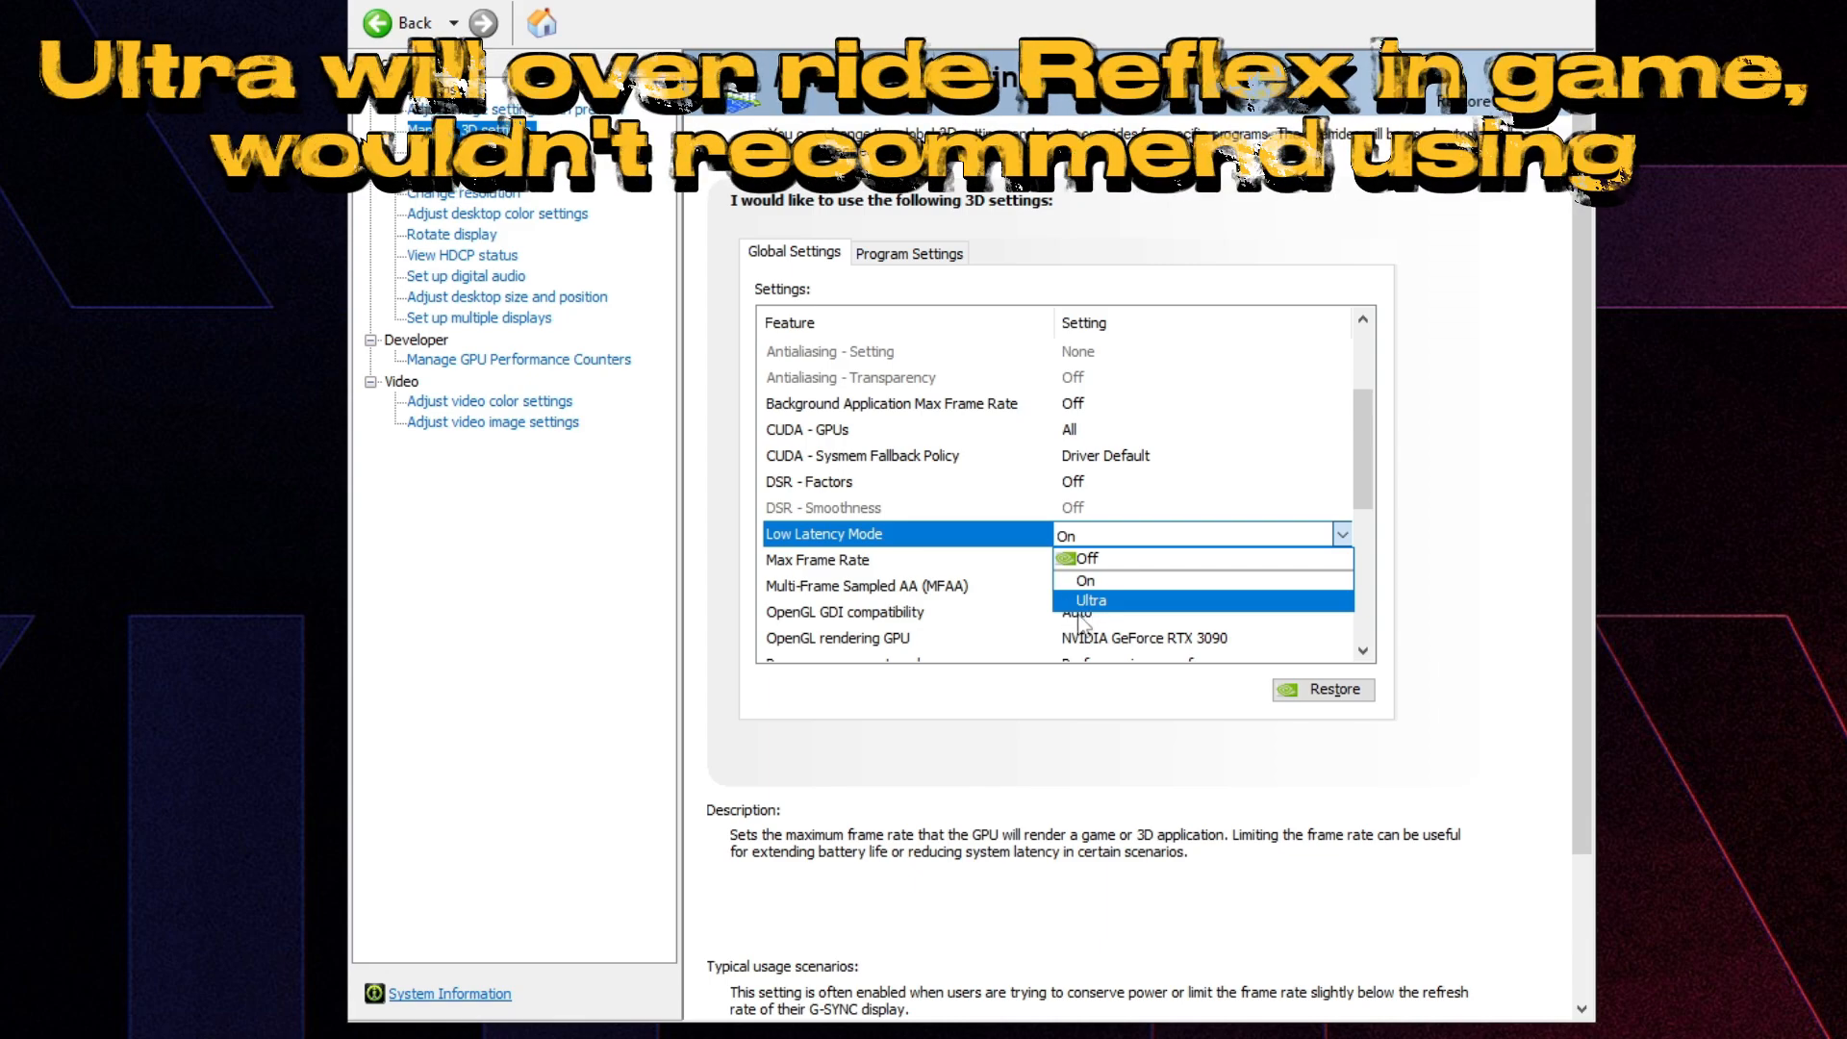
{"action": "left_click", "coordinate": [1087, 582]}
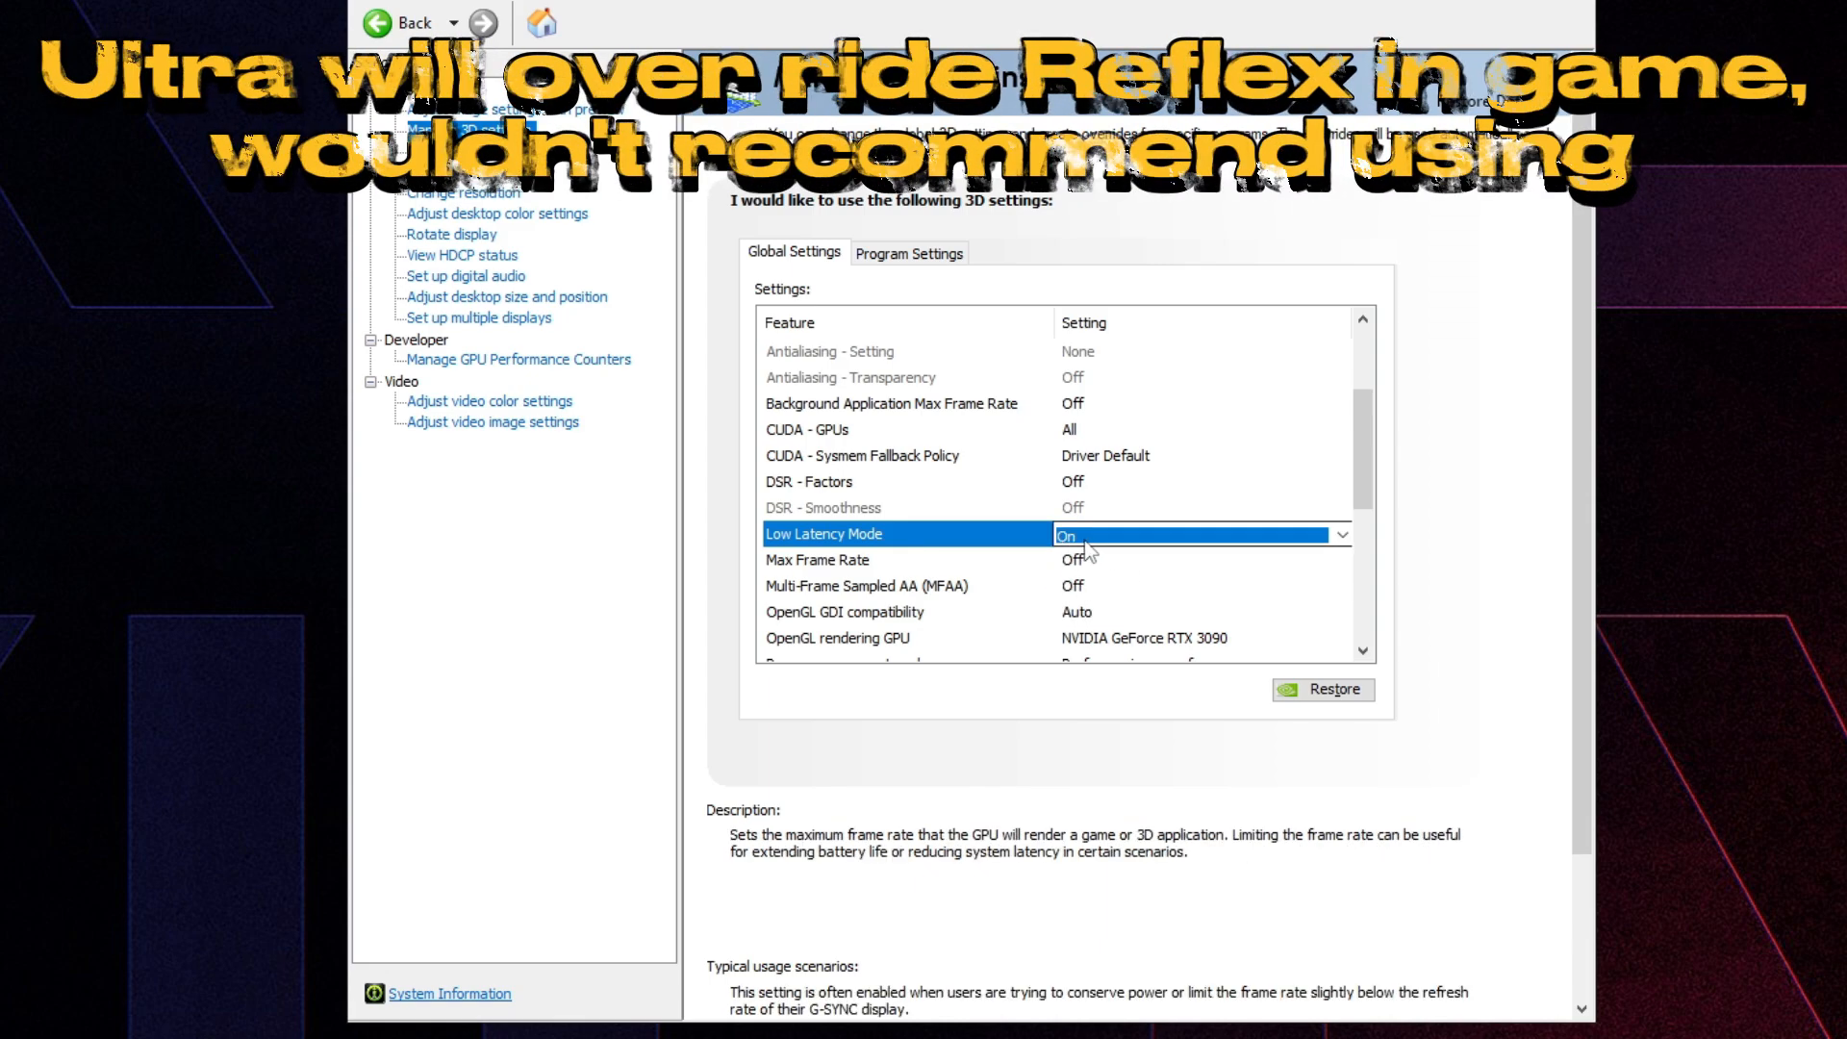
{"action": "left_click", "coordinate": [1087, 560]}
Step: Check OpenGL GDI compatibility and set Power management mode to Prefer maximum performance
{"action": "scroll", "coordinate": [983, 560], "scroll_direction": "down", "scroll_amount": 1}
{"action": "left_click", "coordinate": [949, 537]}
{"action": "scroll", "coordinate": [949, 536], "scroll_direction": "down", "scroll_amount": 1}
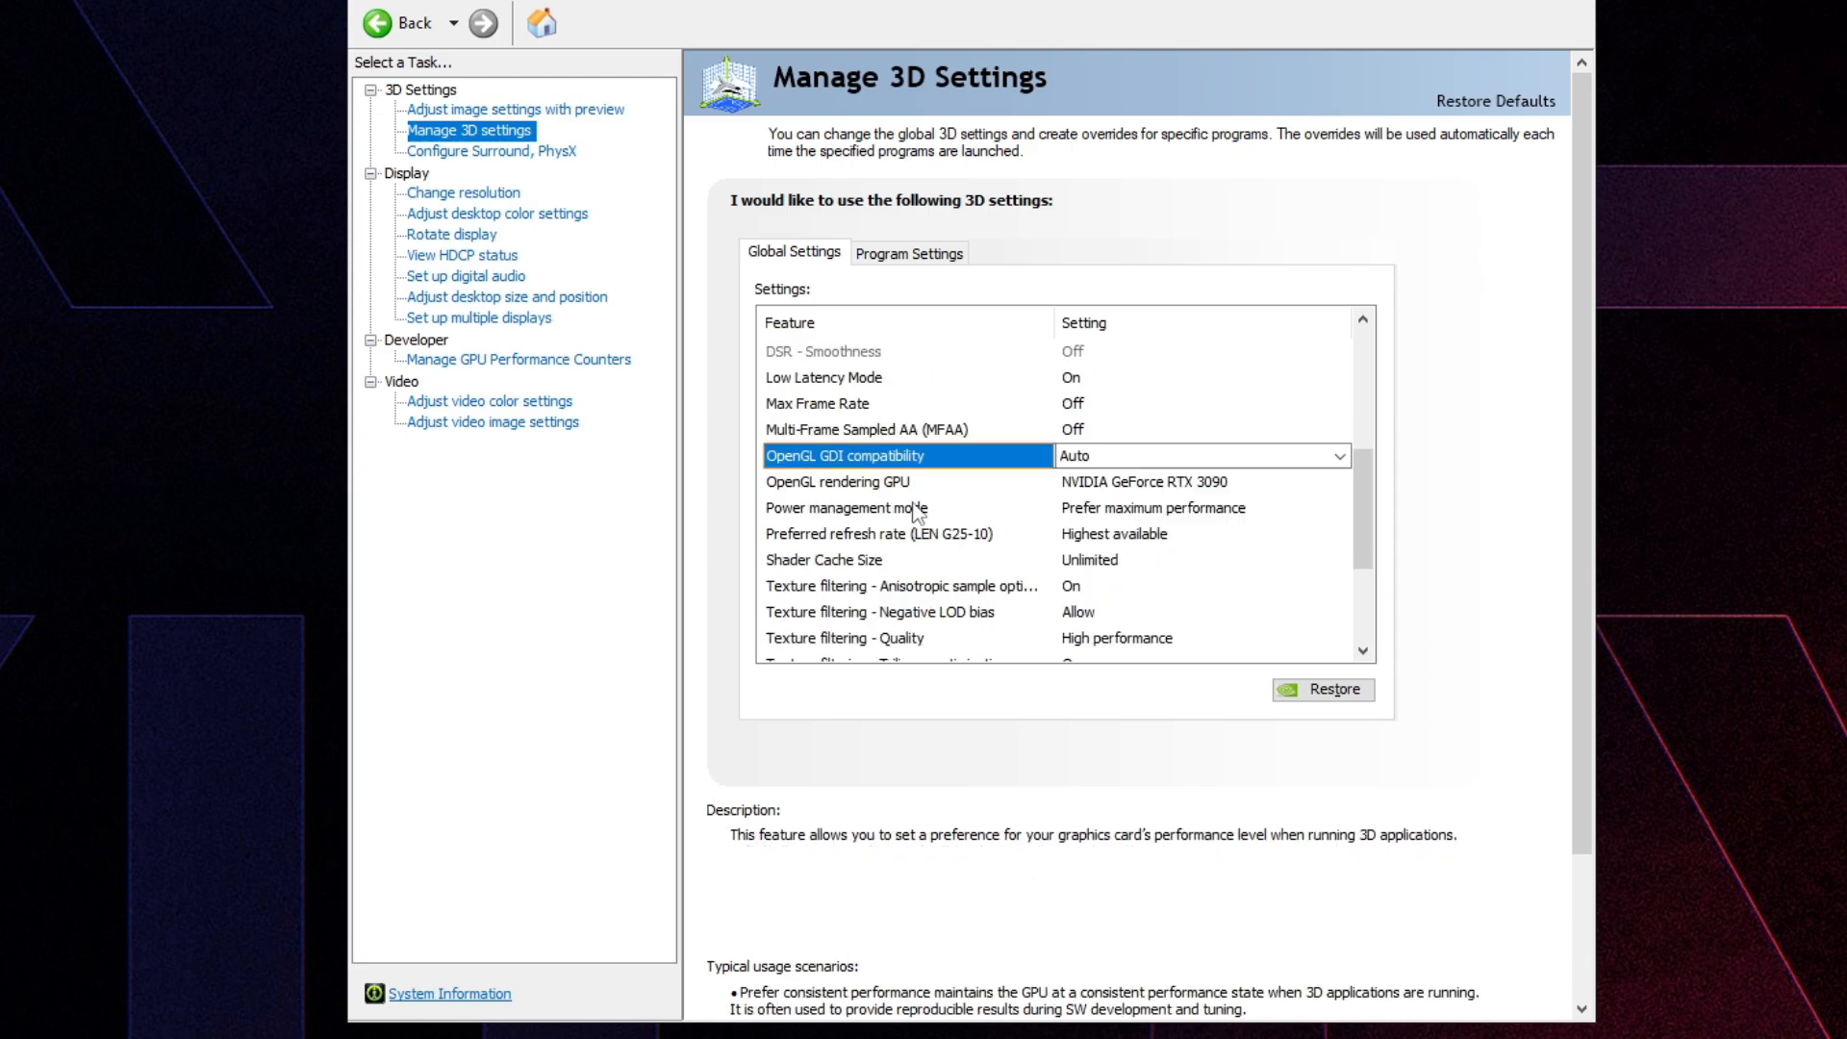
{"action": "left_click", "coordinate": [1094, 510]}
{"action": "left_click", "coordinate": [1106, 510]}
{"action": "left_click", "coordinate": [886, 510]}
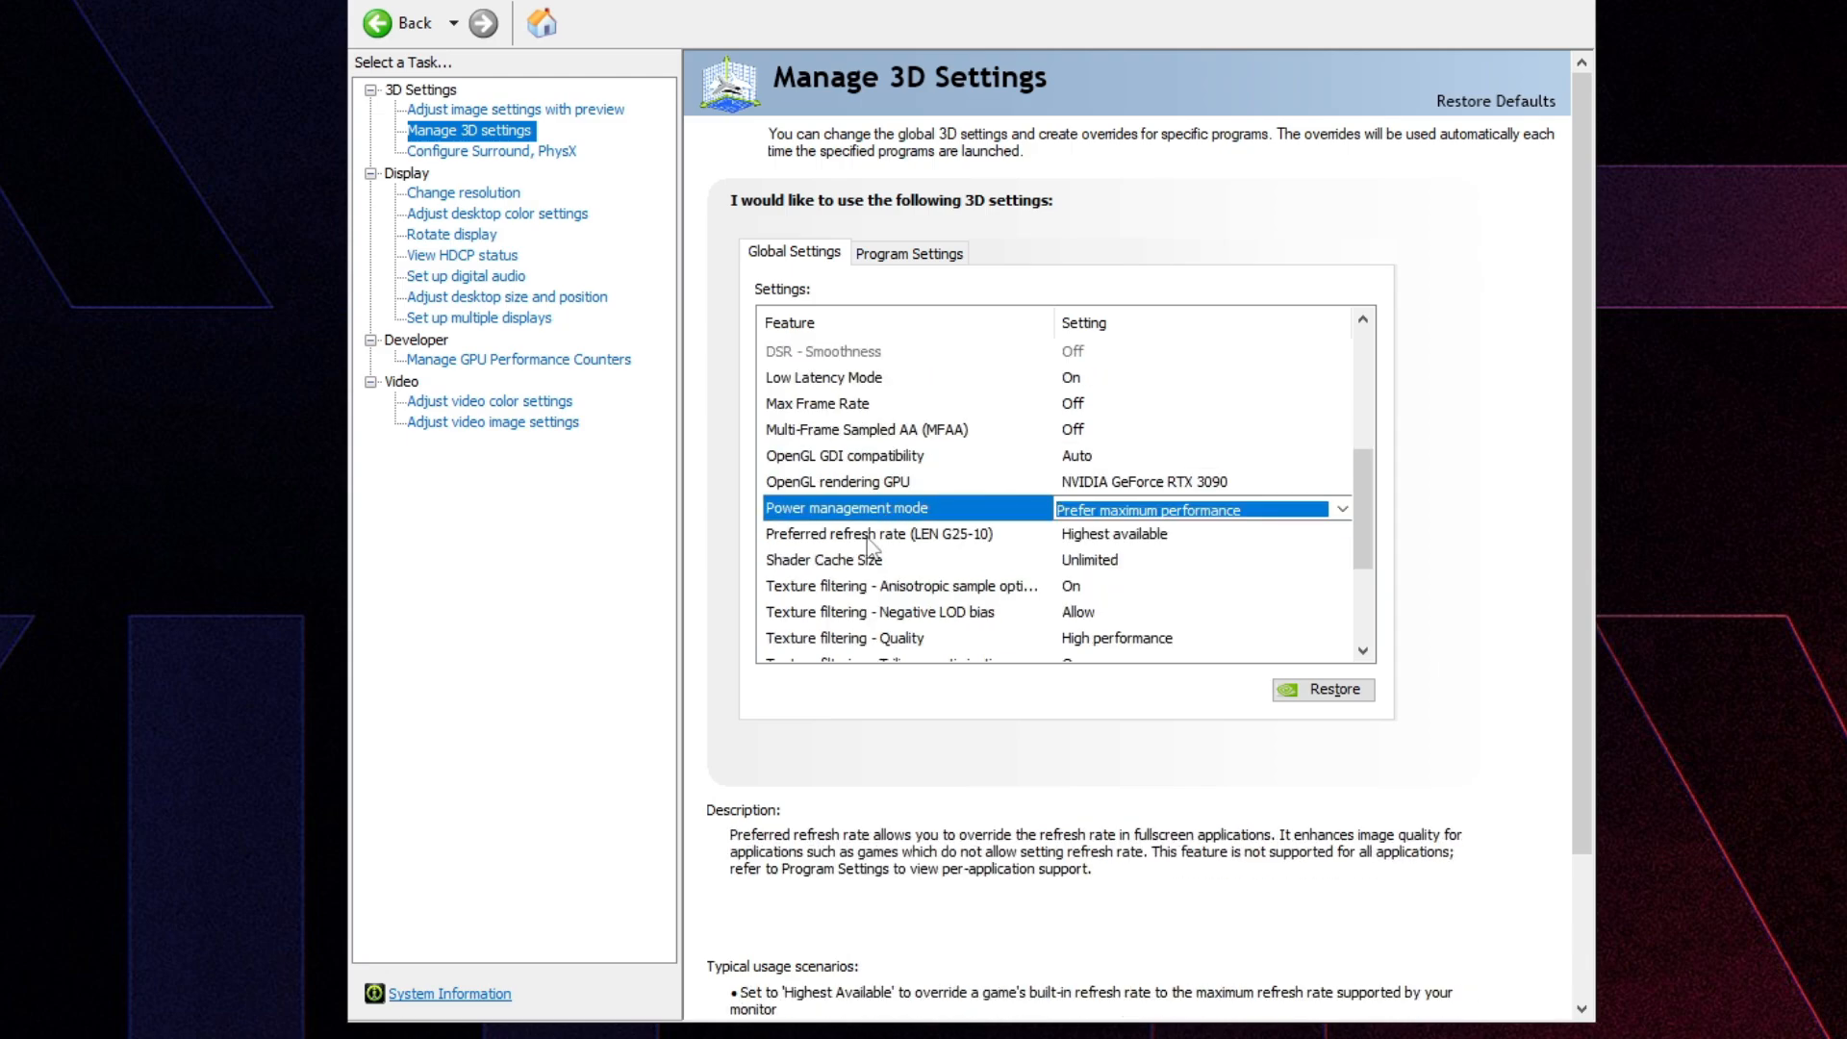
Step: Examine the preferred refresh rate, Shader Cache Size and Texture filtering - Quality options in the global 3D settings
{"action": "scroll", "coordinate": [871, 540], "scroll_direction": "down", "scroll_amount": 1}
{"action": "left_click", "coordinate": [1006, 454]}
{"action": "left_click", "coordinate": [1095, 456]}
{"action": "left_click", "coordinate": [943, 457]}
{"action": "left_click", "coordinate": [886, 486]}
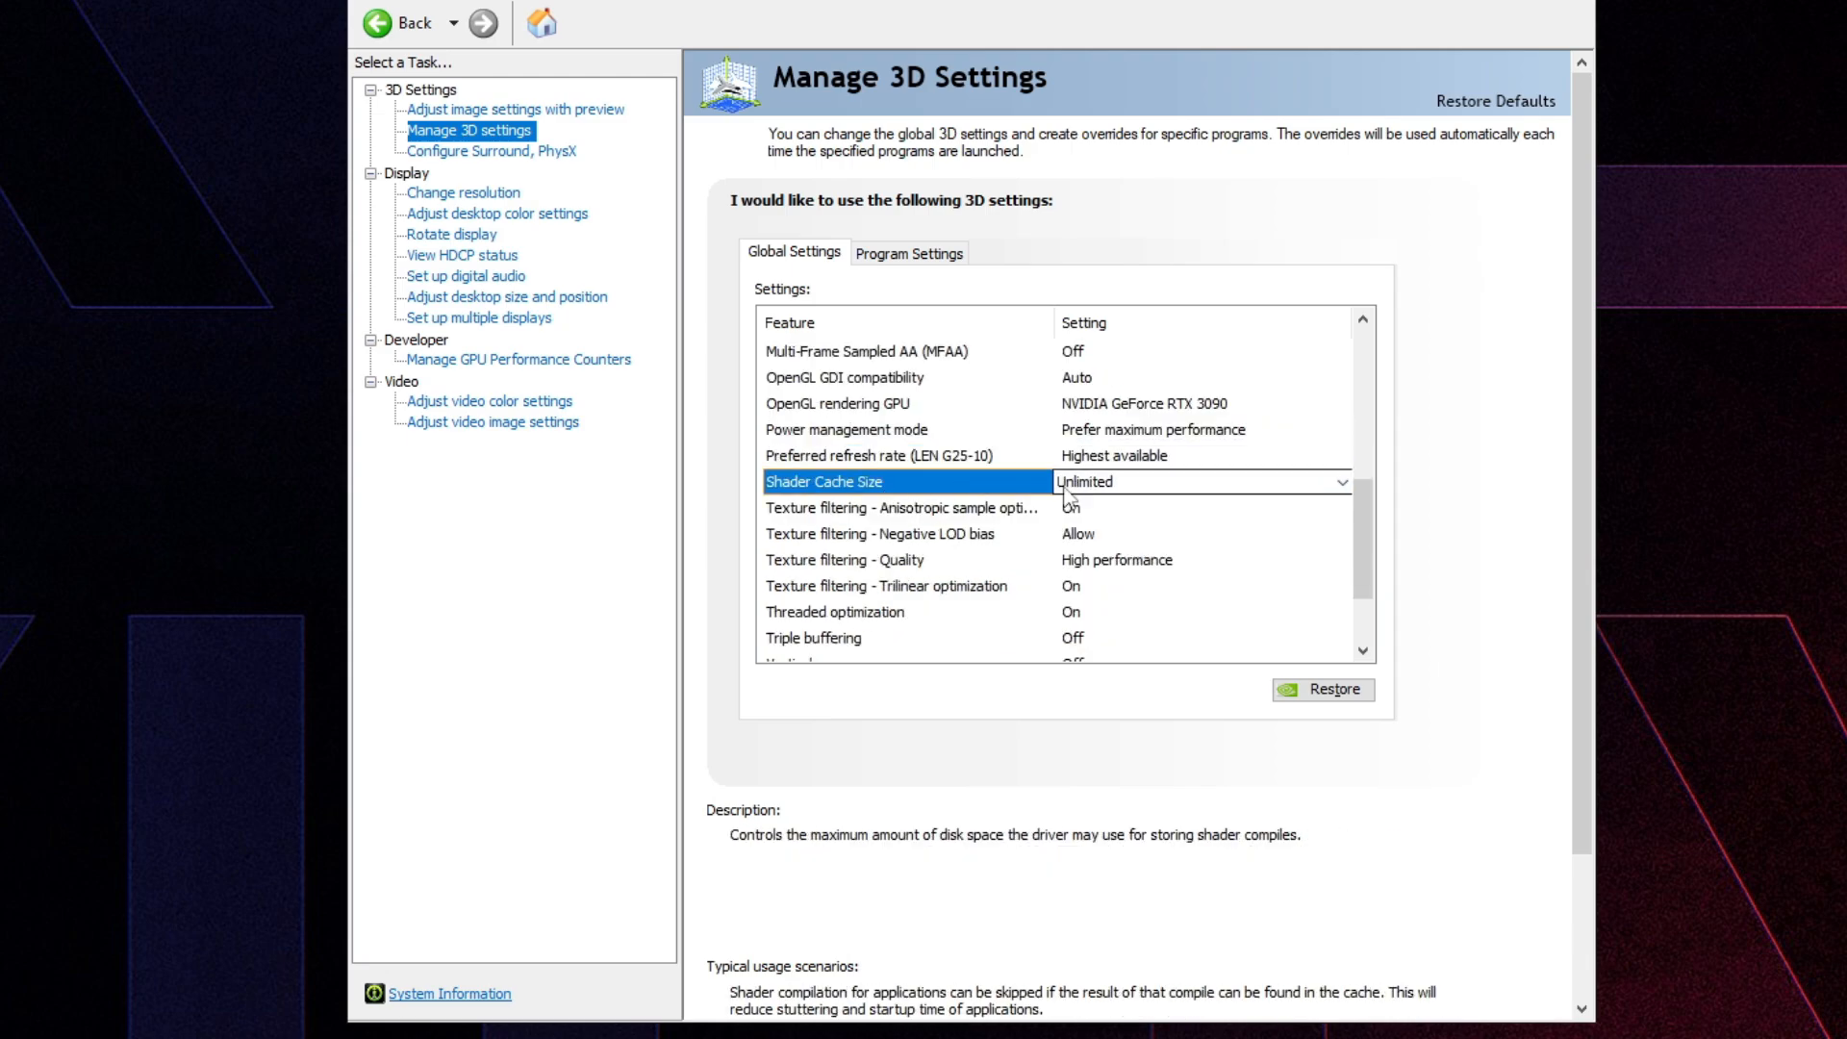
{"action": "left_click", "coordinate": [1070, 484]}
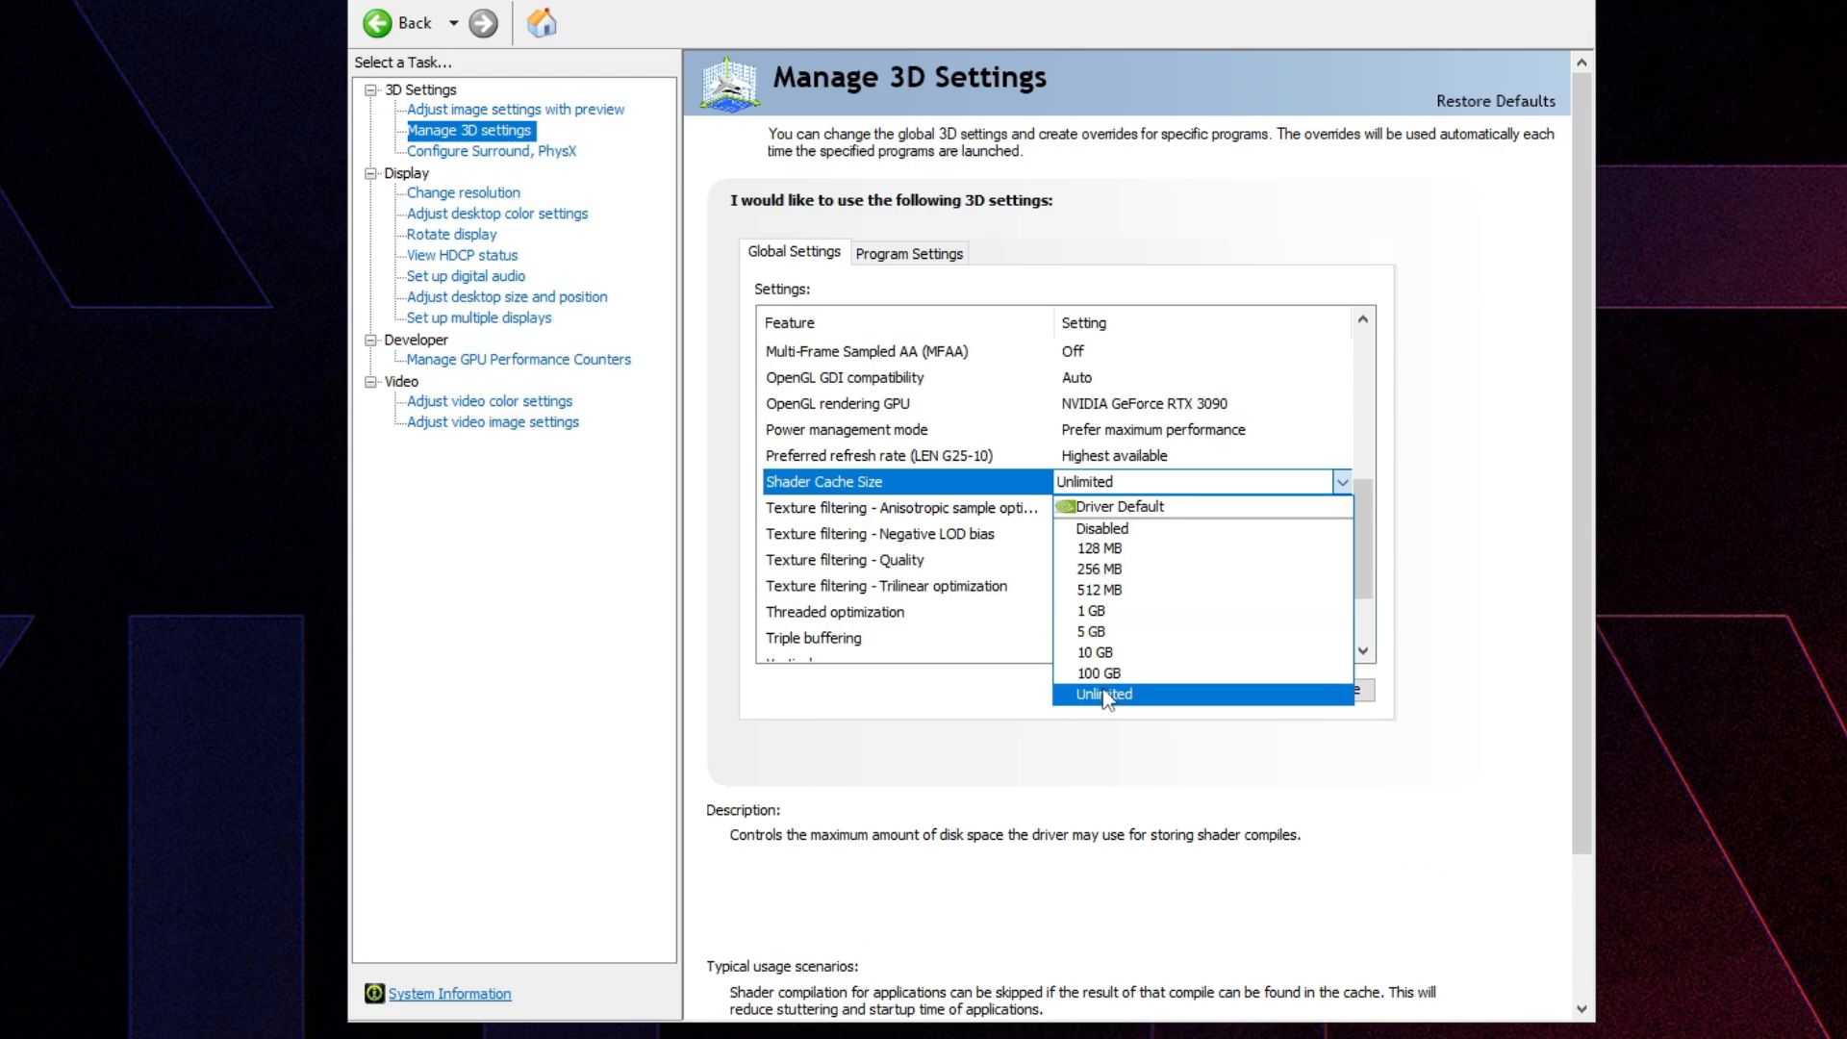
{"action": "left_click", "coordinate": [859, 567]}
{"action": "left_click", "coordinate": [1120, 564]}
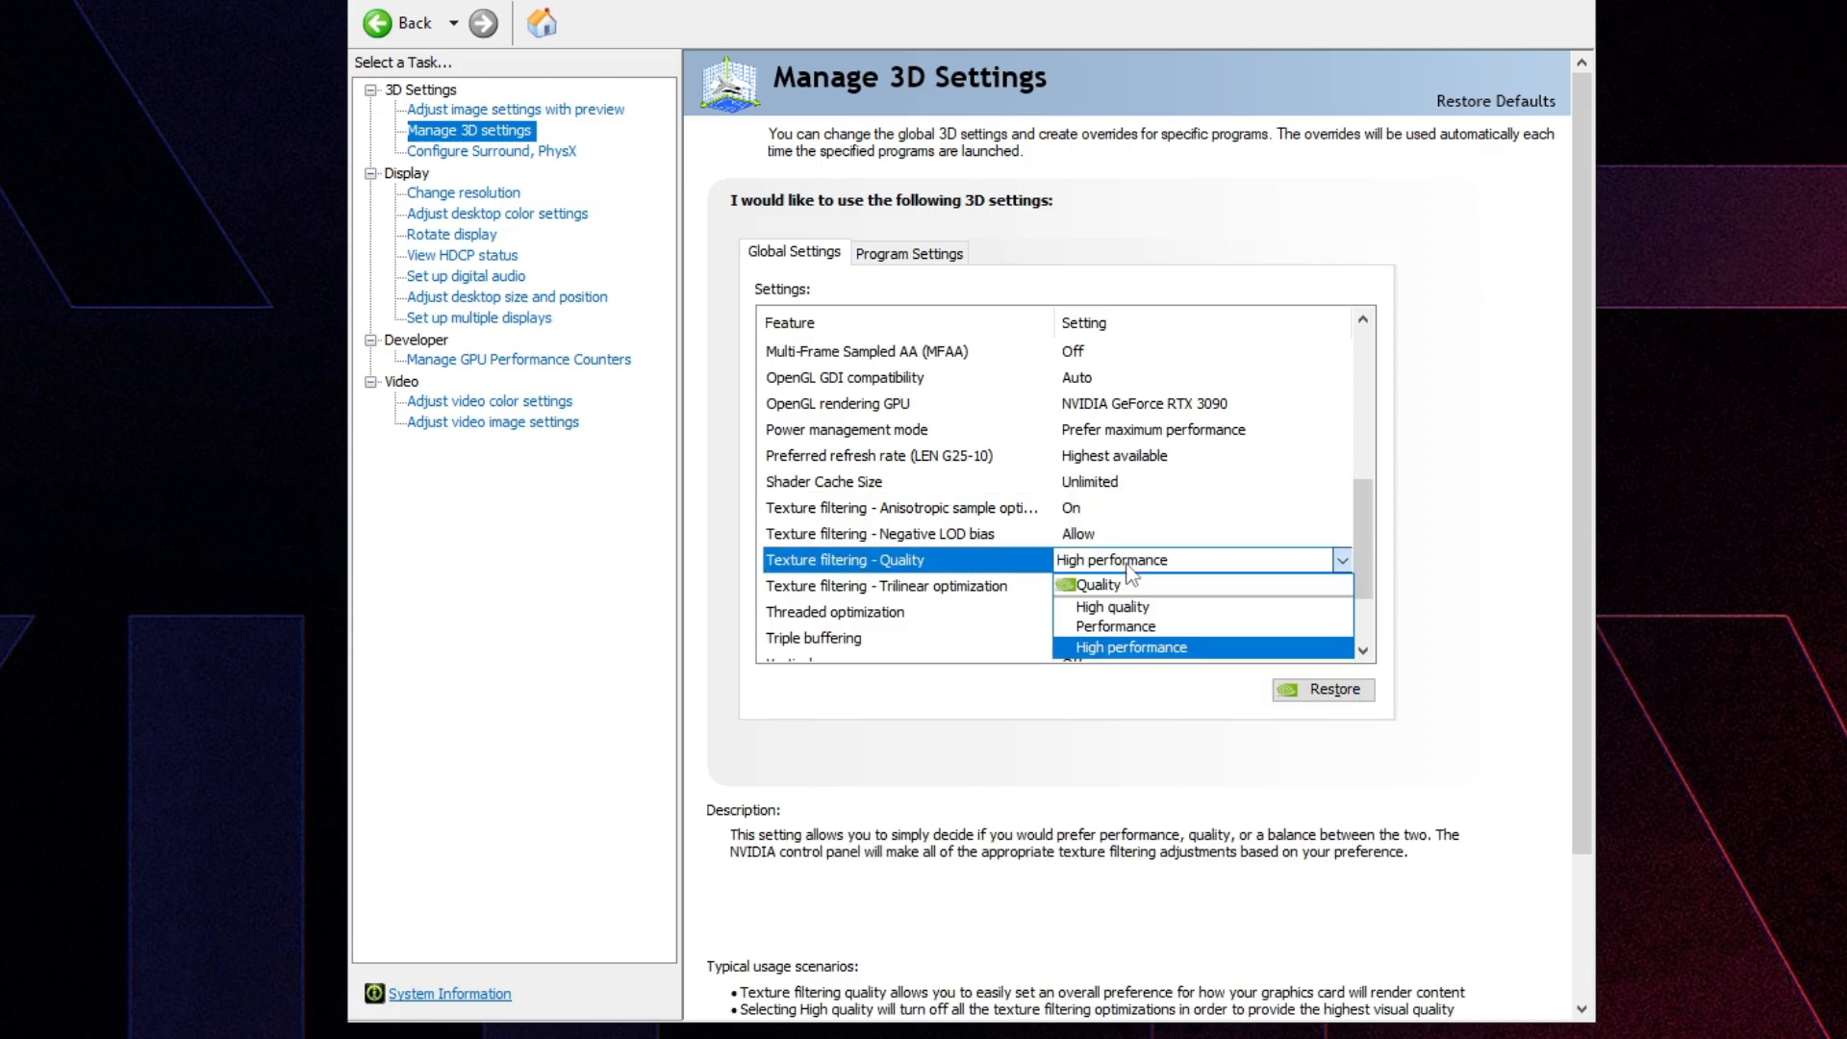
Step: Set Threaded optimization to Auto, check Vertical sync, and apply the global 3D settings
{"action": "left_click", "coordinate": [924, 608]}
{"action": "left_click", "coordinate": [904, 613]}
{"action": "scroll", "coordinate": [909, 612], "scroll_direction": "down", "scroll_amount": 1}
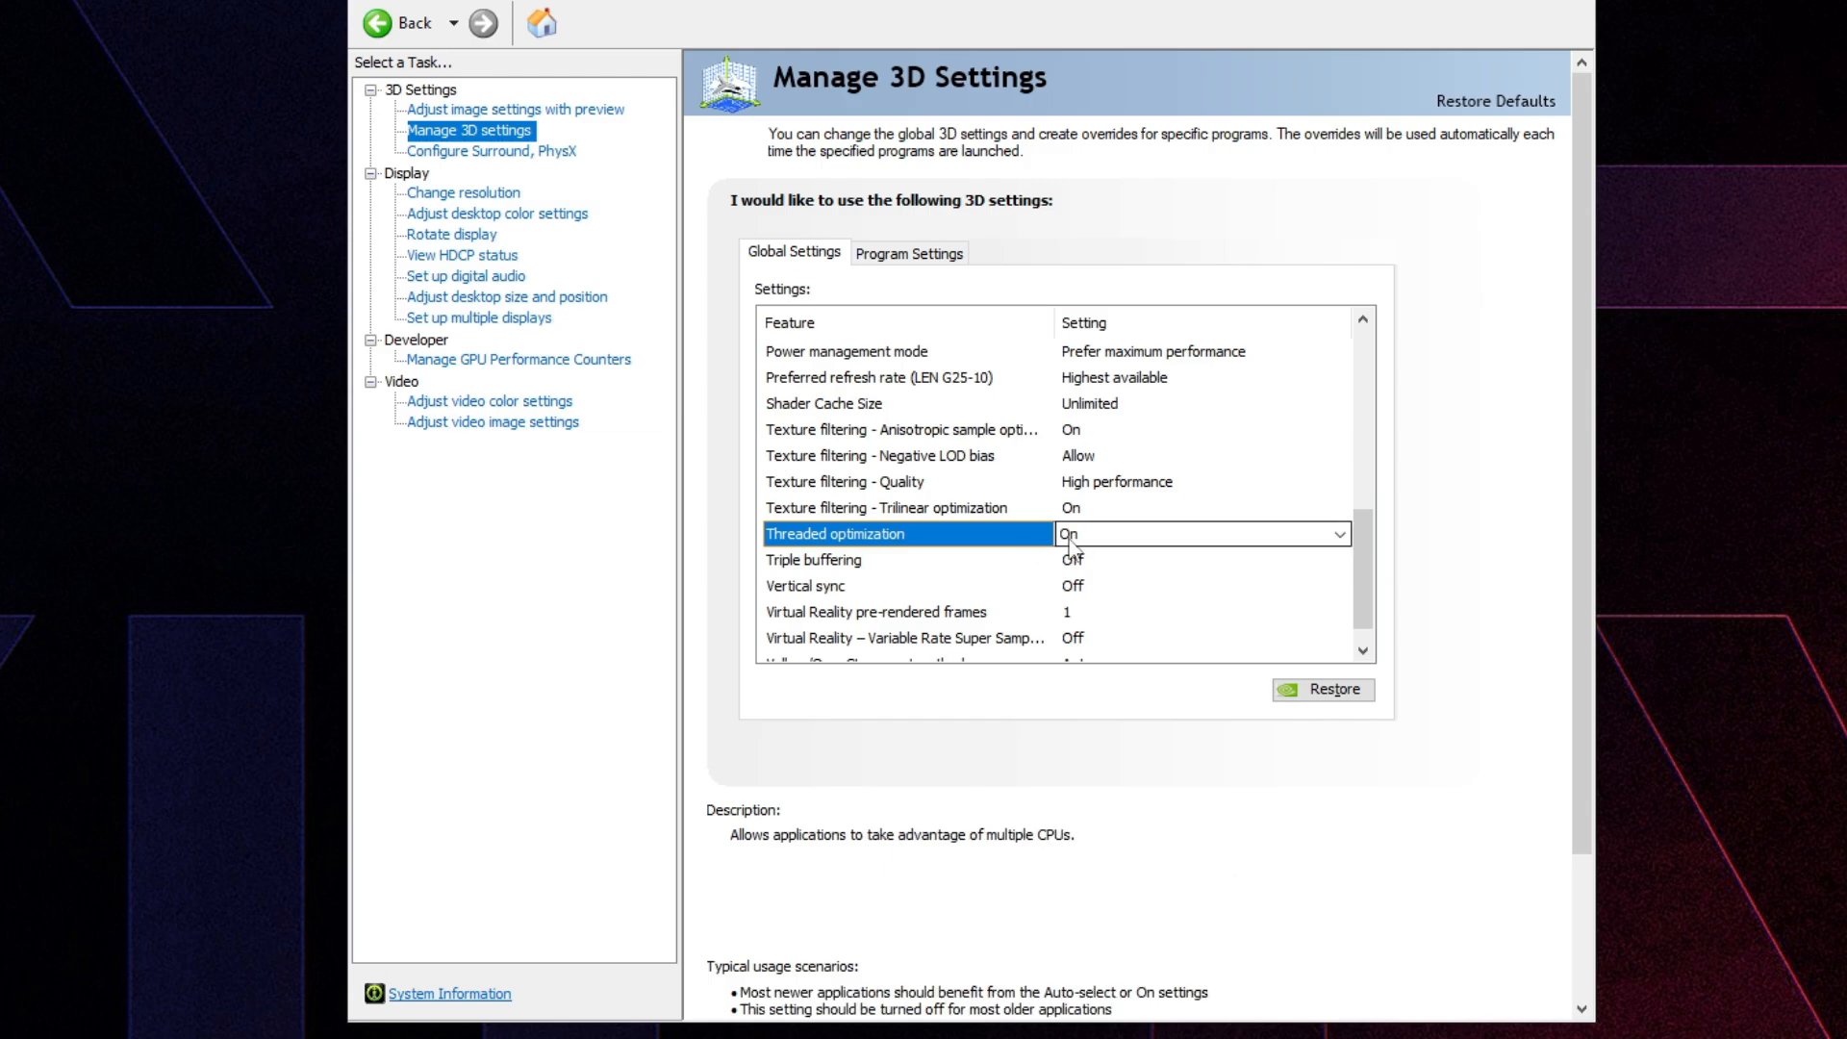
{"action": "left_click", "coordinate": [1126, 535]}
{"action": "left_click", "coordinate": [1068, 559]}
{"action": "left_click", "coordinate": [1006, 559]}
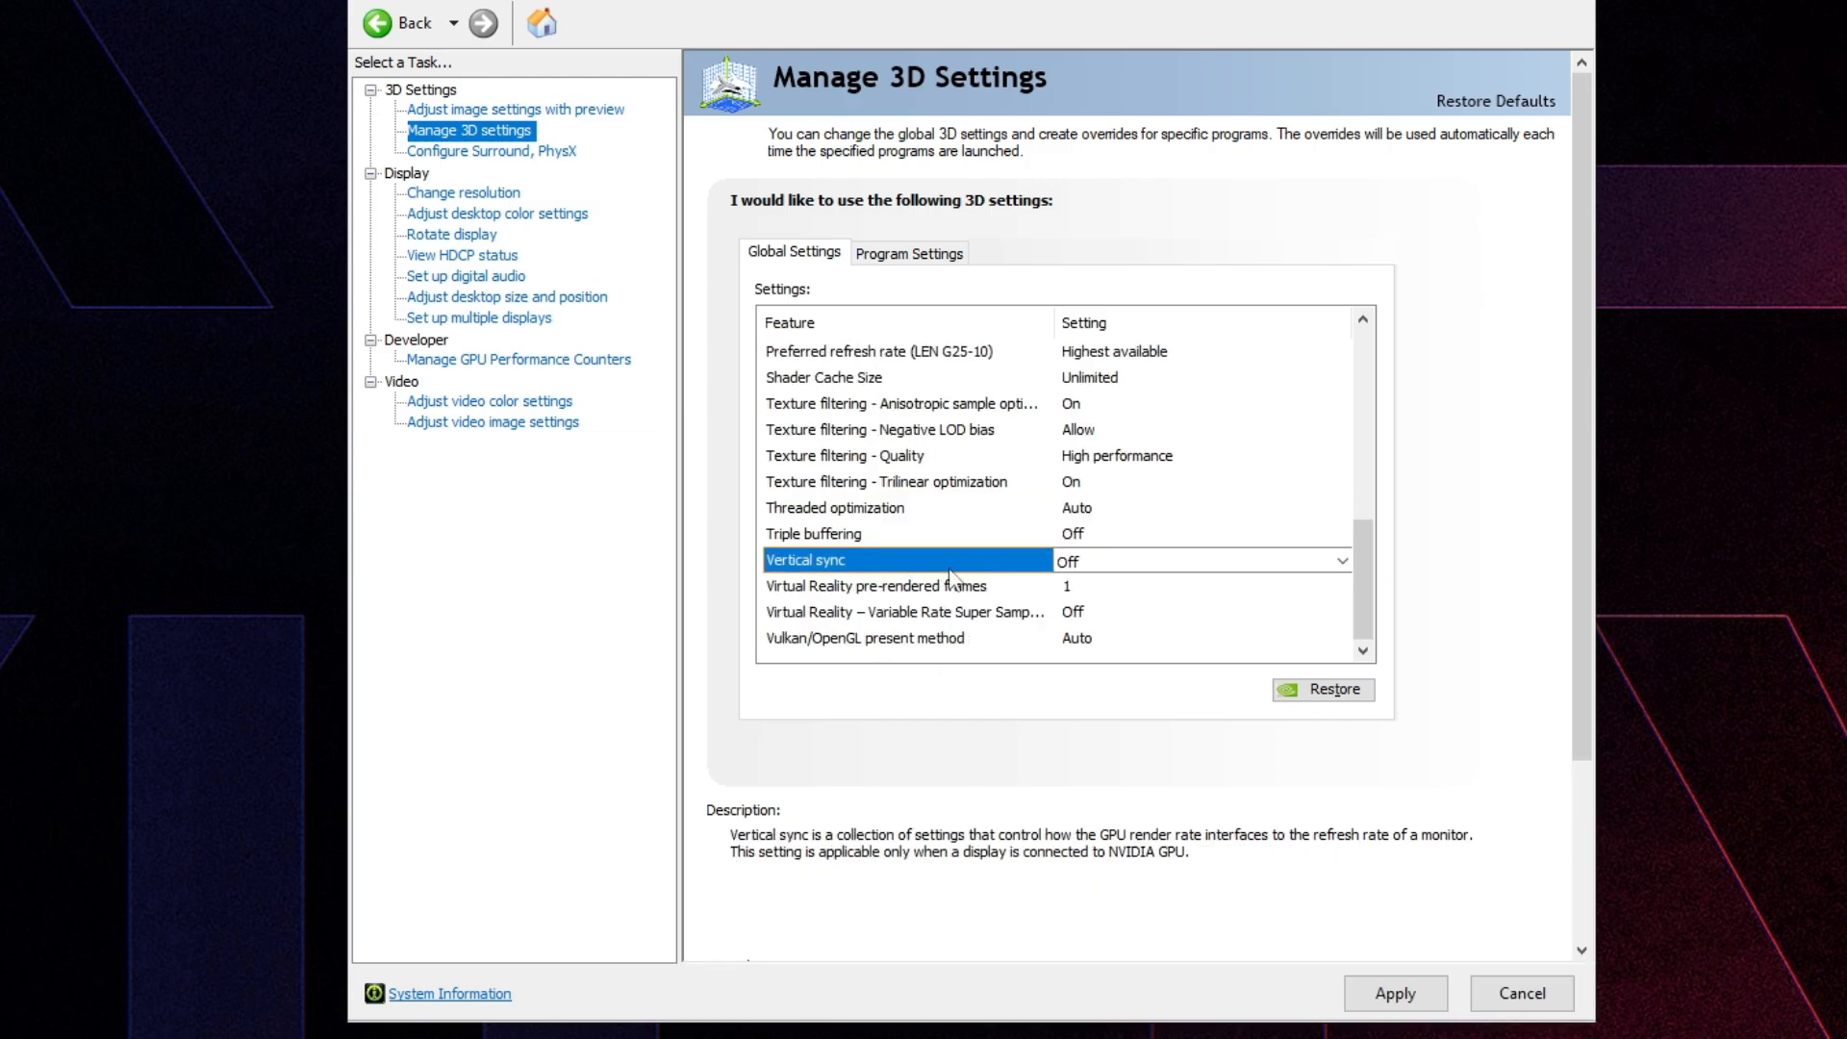
{"action": "left_click", "coordinate": [1395, 992]}
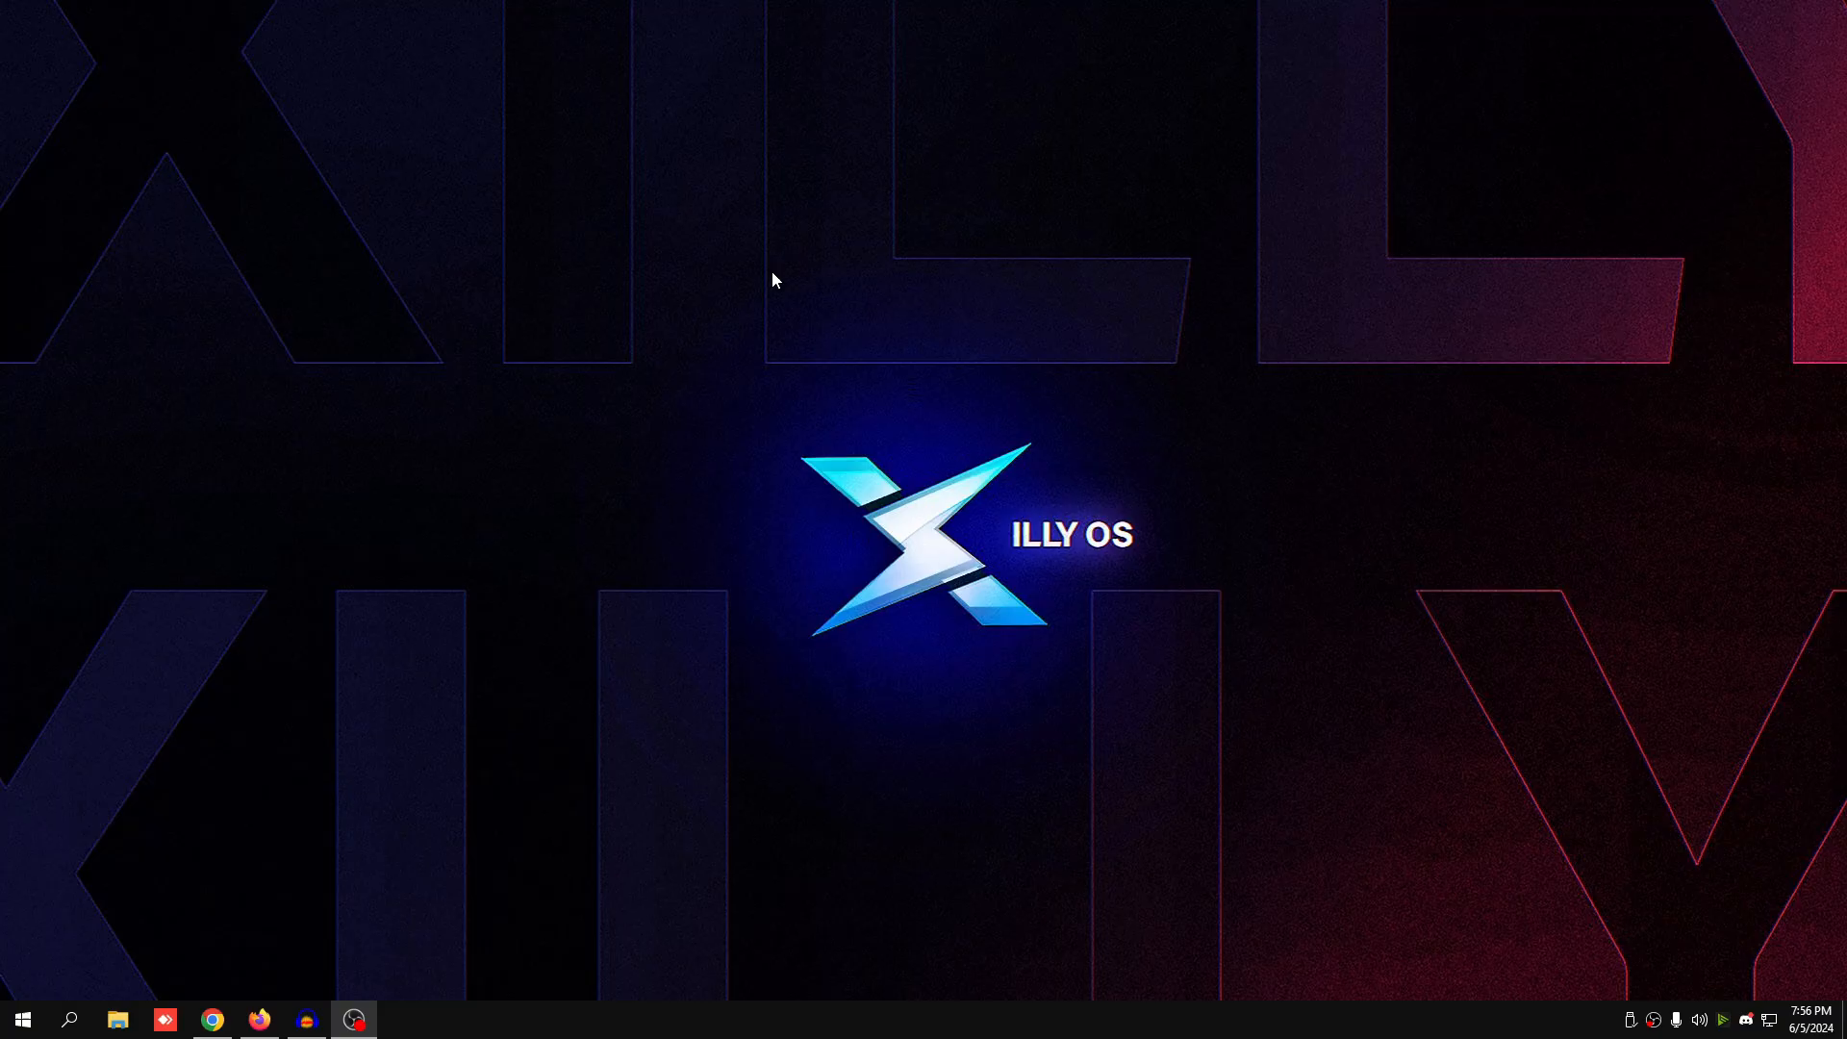
{"action": "right_click", "coordinate": [788, 212]}
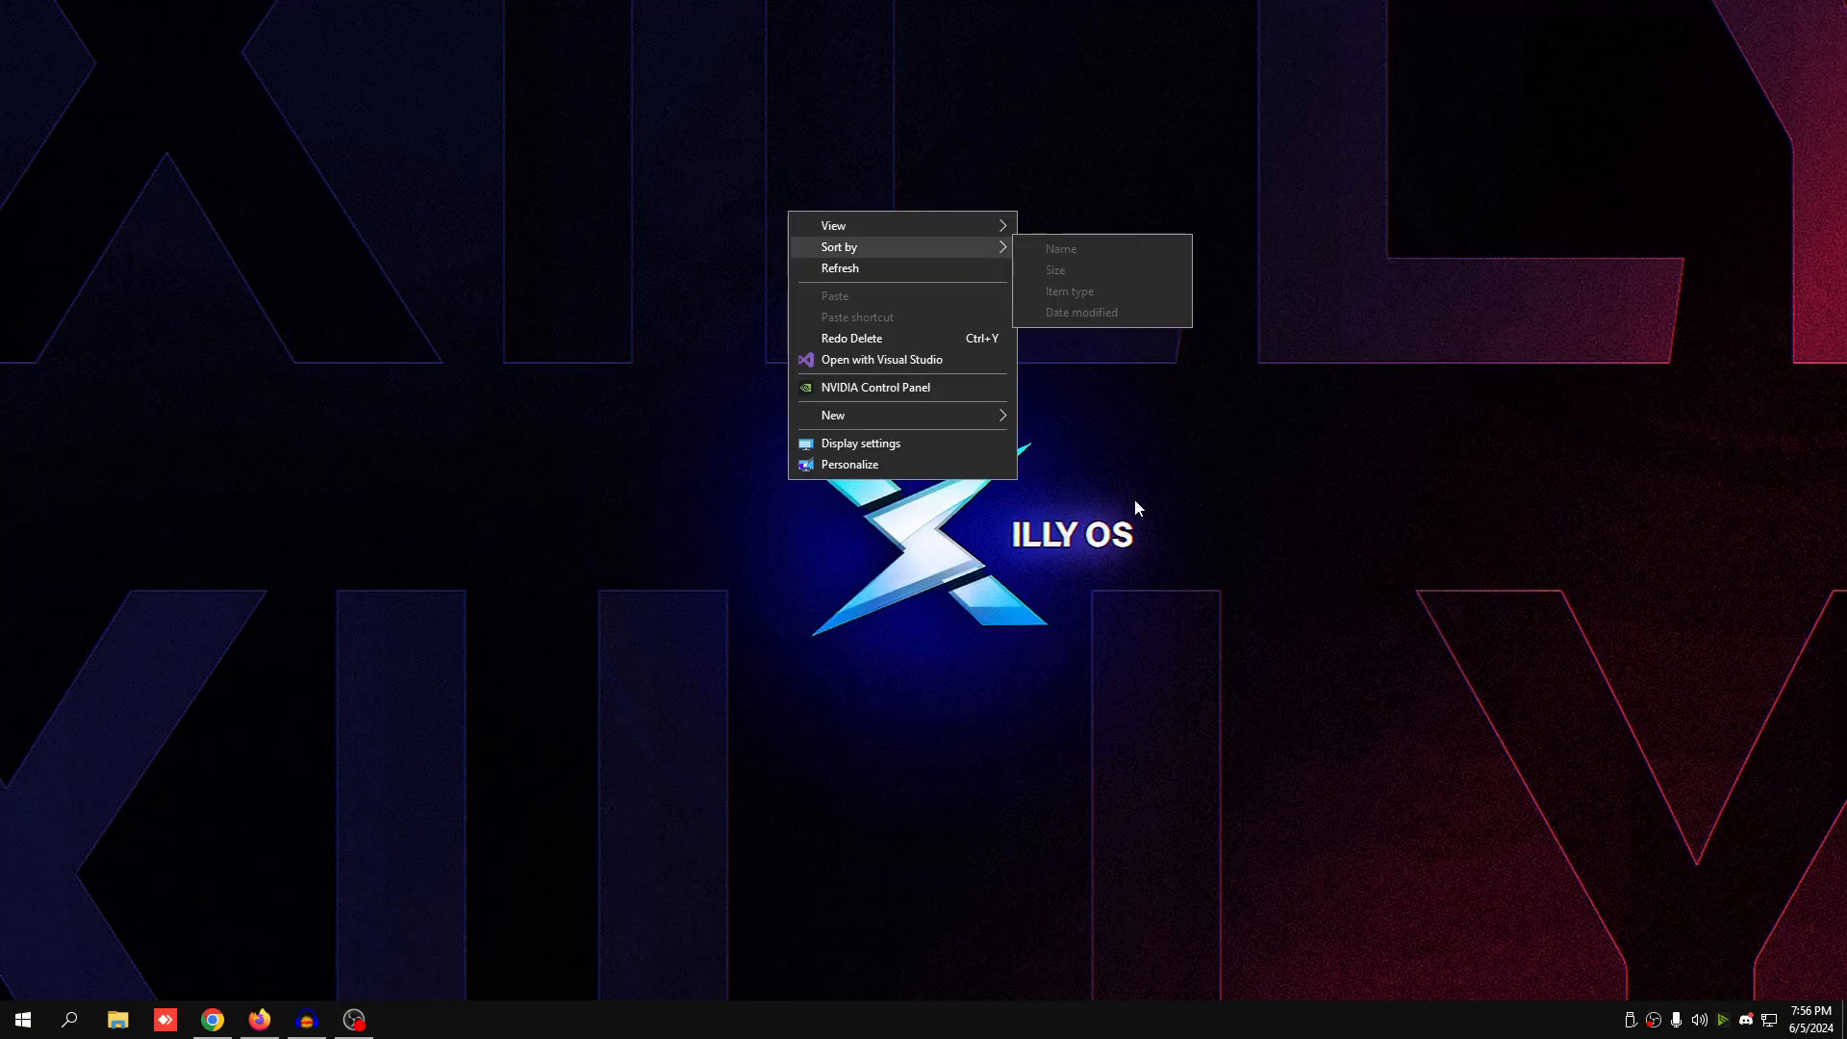
{"action": "left_click", "coordinate": [842, 270]}
{"action": "right_click", "coordinate": [597, 236]}
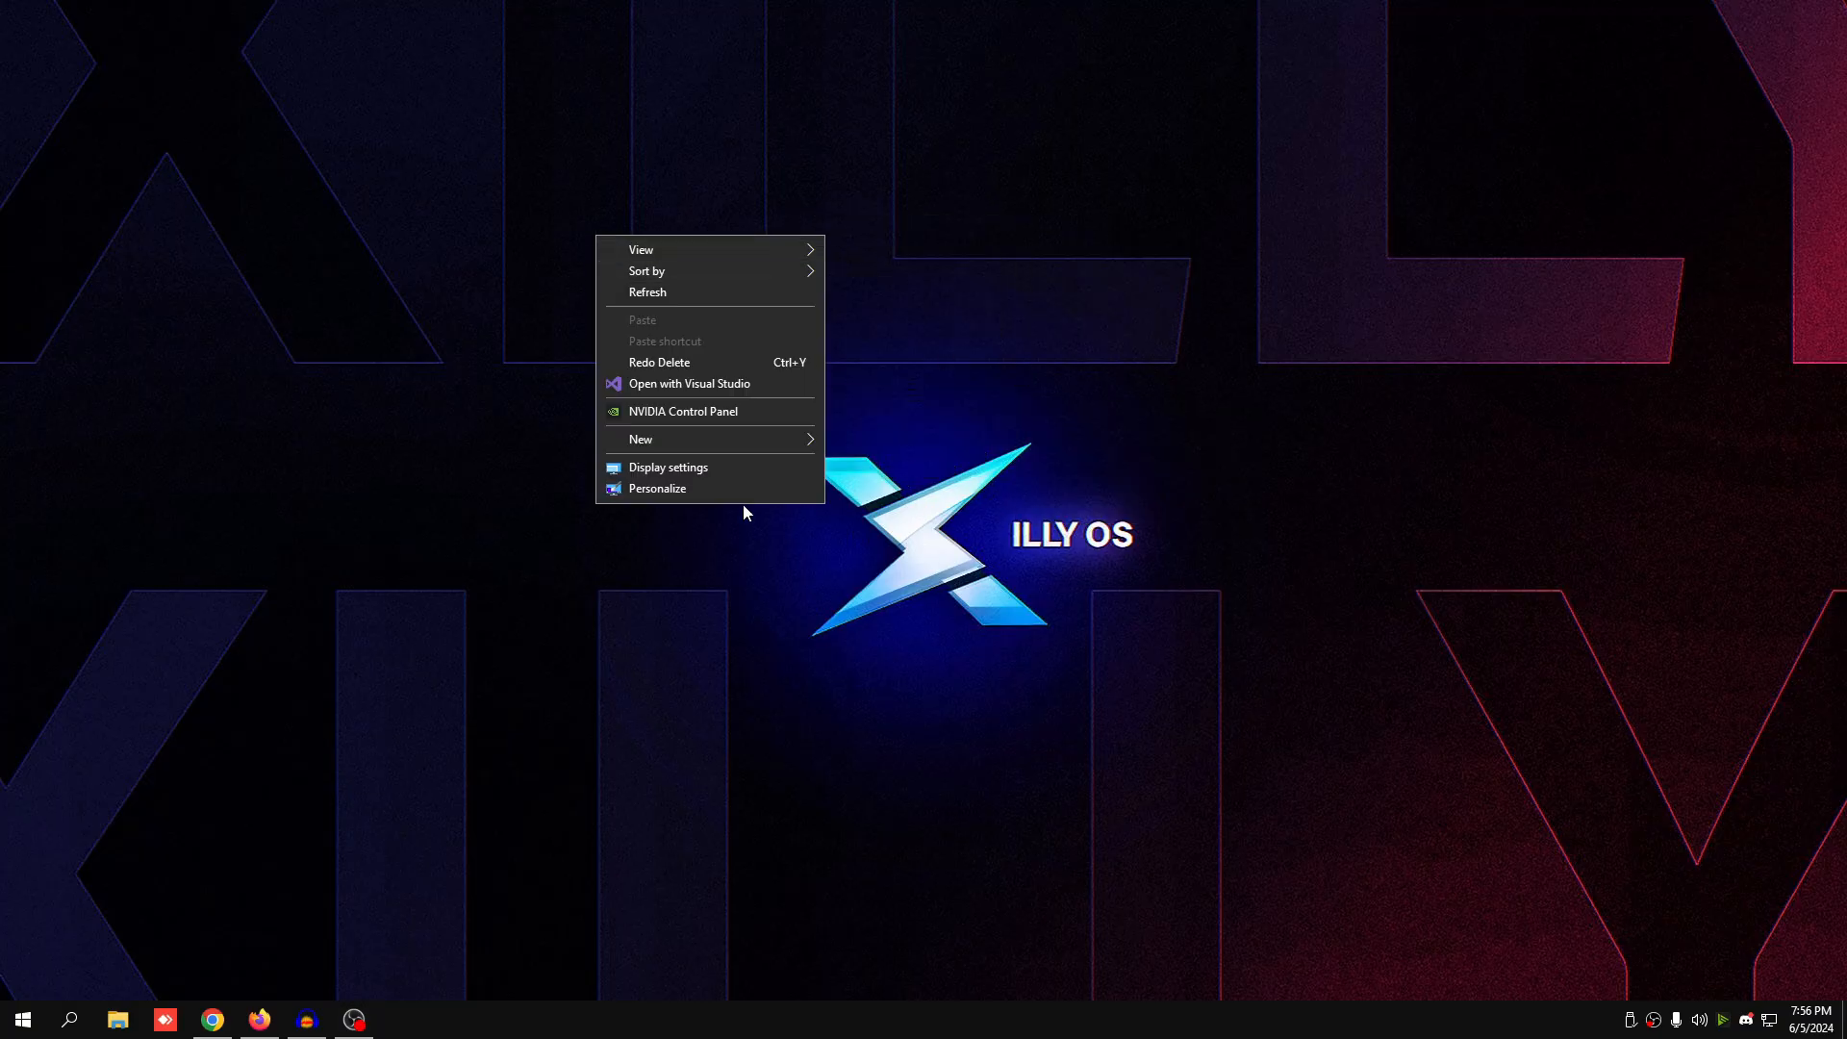
Step: Open Windows display settings, check Hardware-accelerated GPU scheduling in the default graphics settings, and return to the display page
{"action": "right_click", "coordinate": [833, 346]}
{"action": "left_click", "coordinate": [899, 581]}
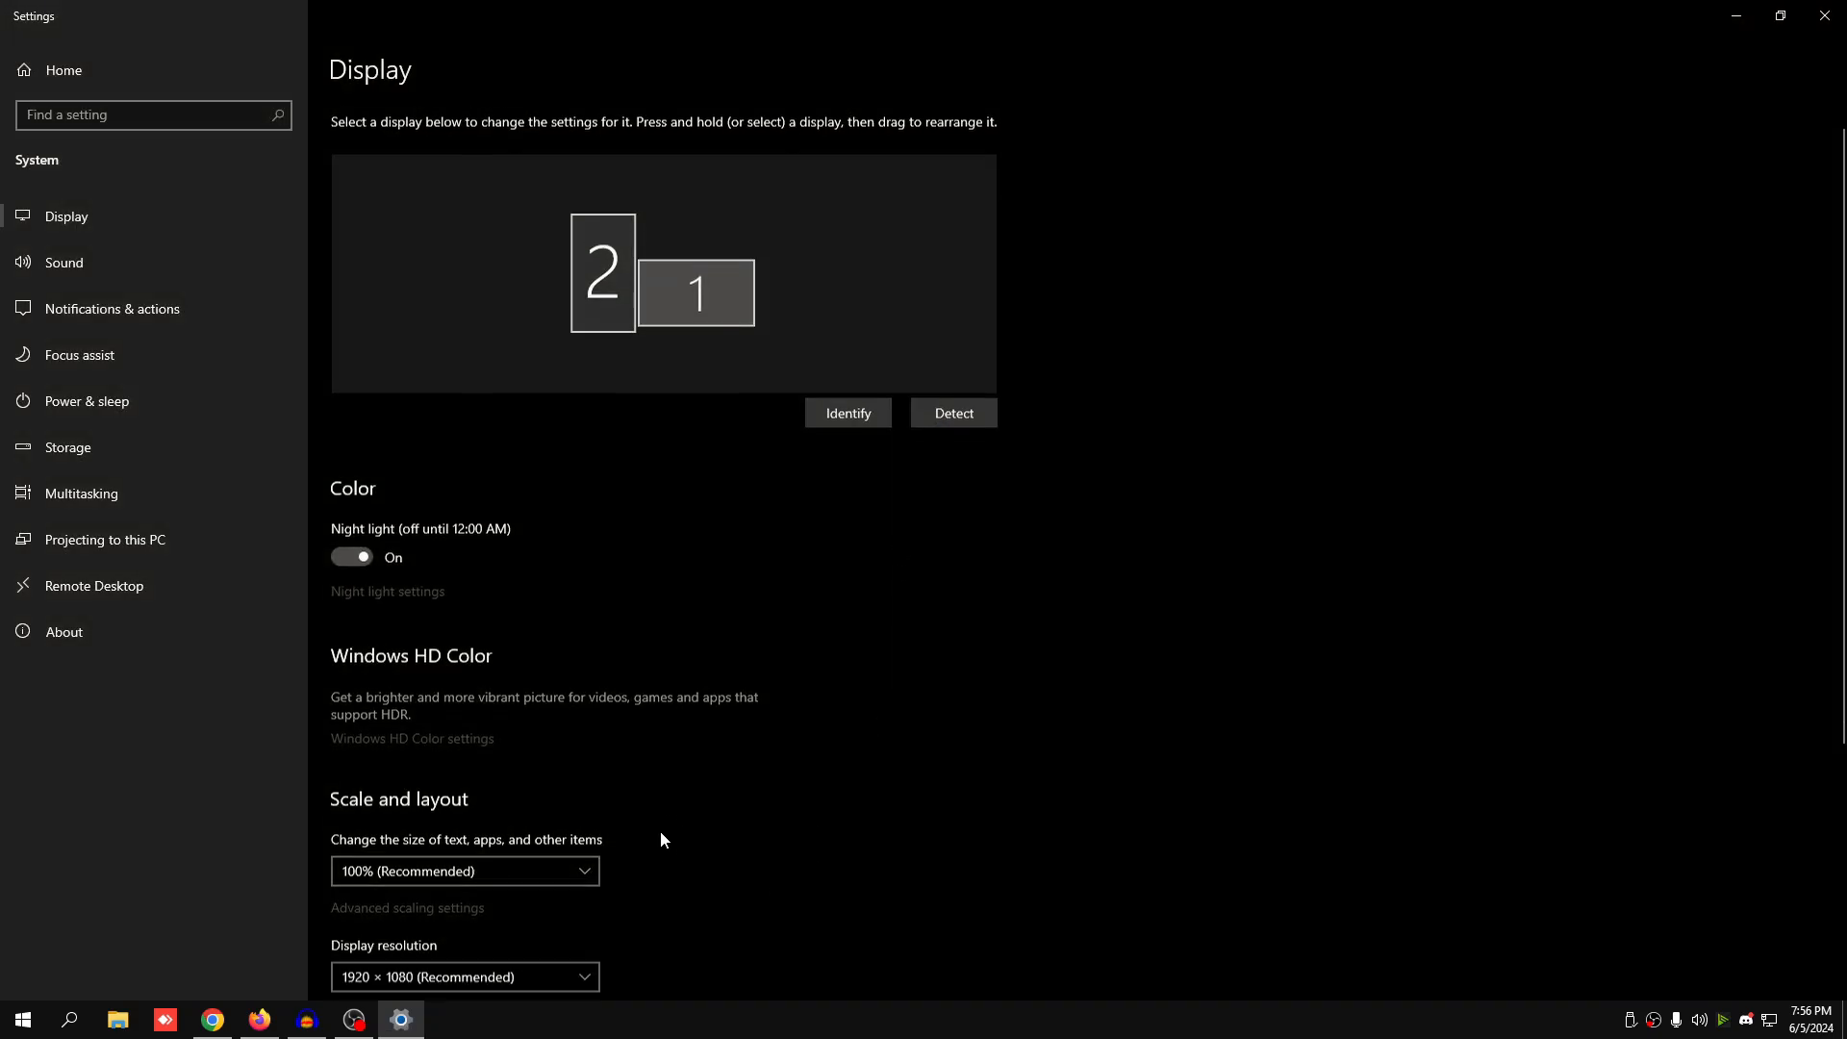
{"action": "scroll", "coordinate": [660, 833], "scroll_direction": "down", "scroll_amount": 5}
{"action": "left_click", "coordinate": [381, 914]}
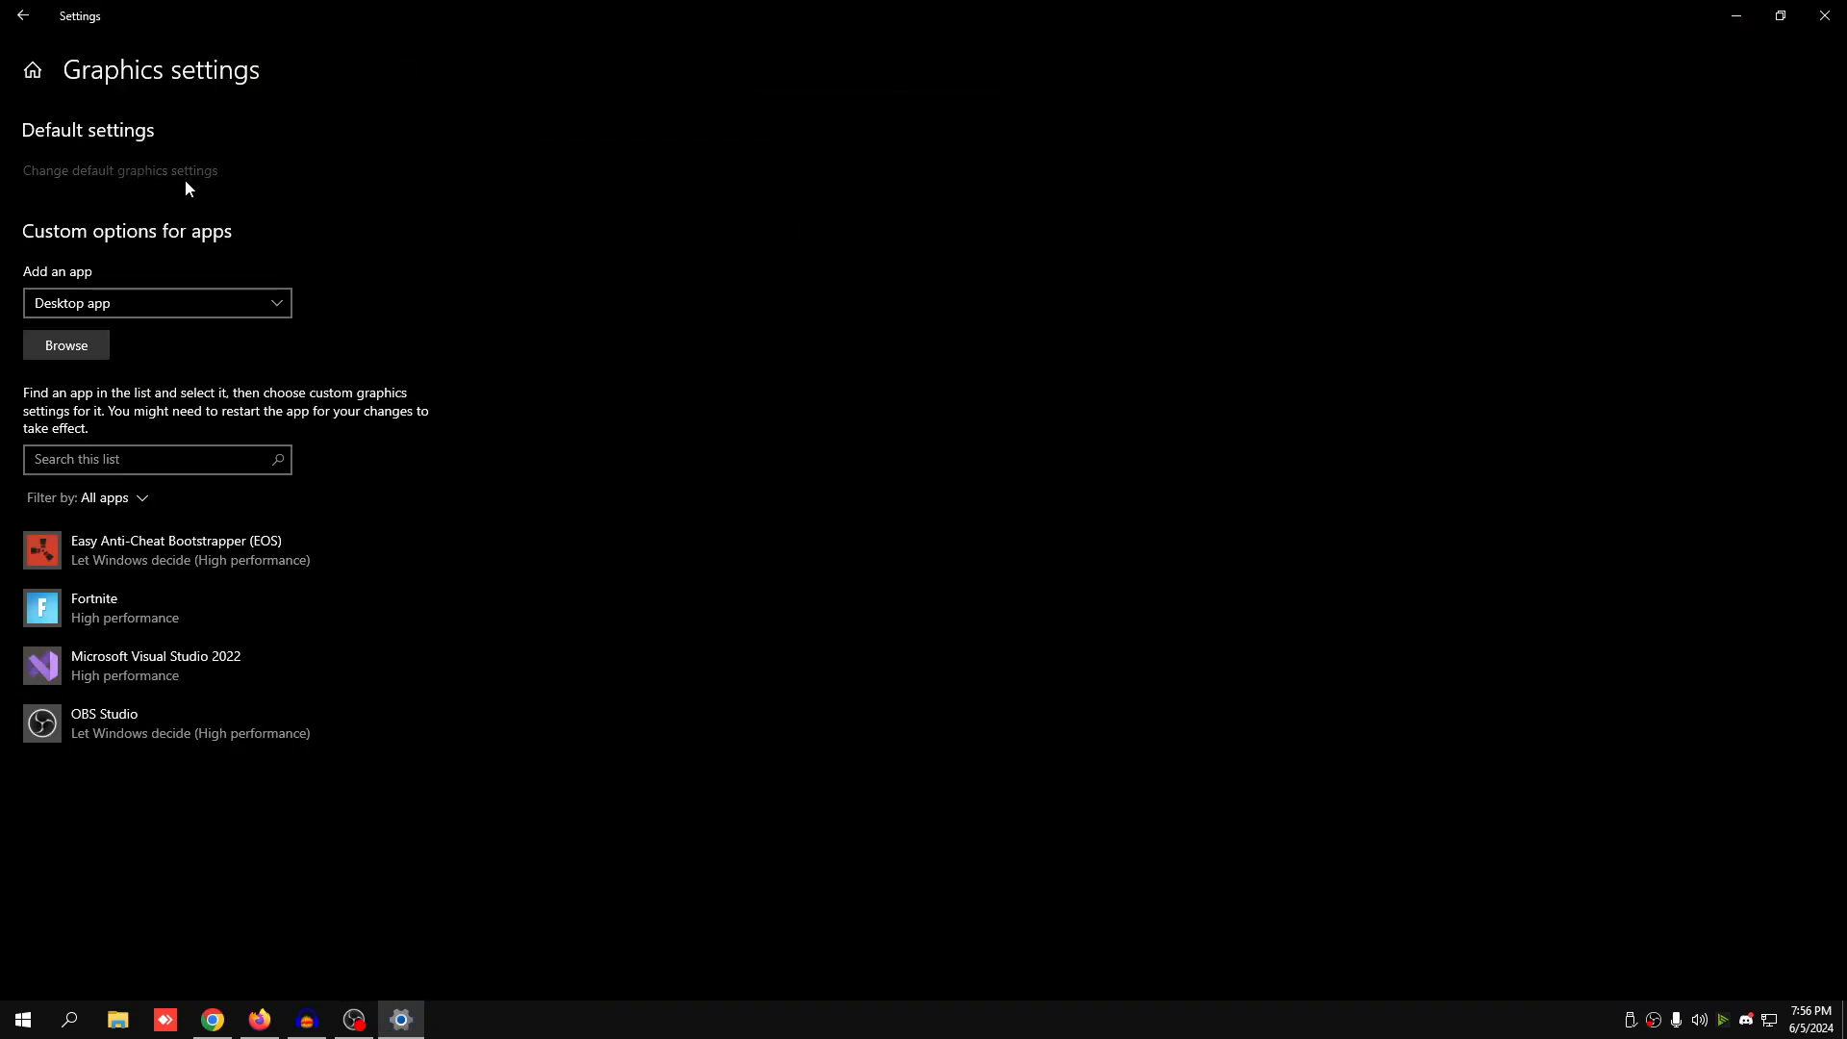
{"action": "left_click", "coordinate": [140, 172]}
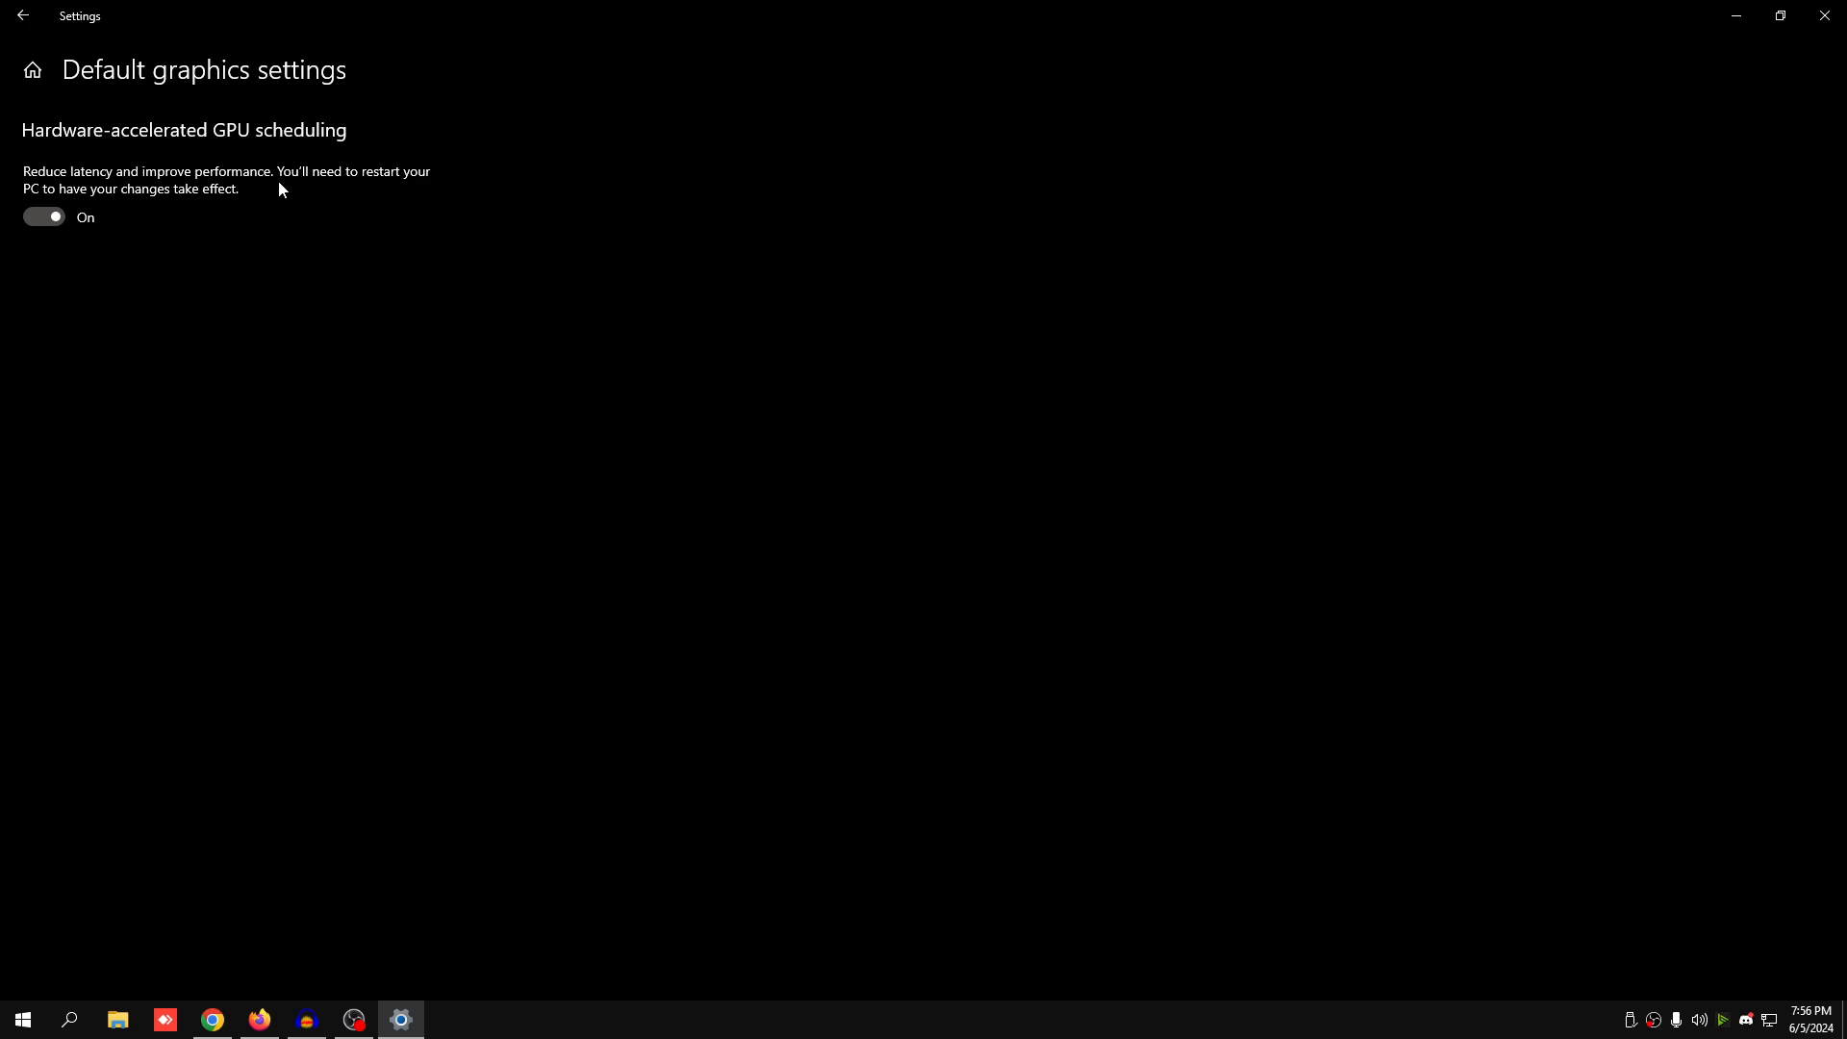
{"action": "key", "text": "alt+Left"}
{"action": "key", "text": "alt+Left"}
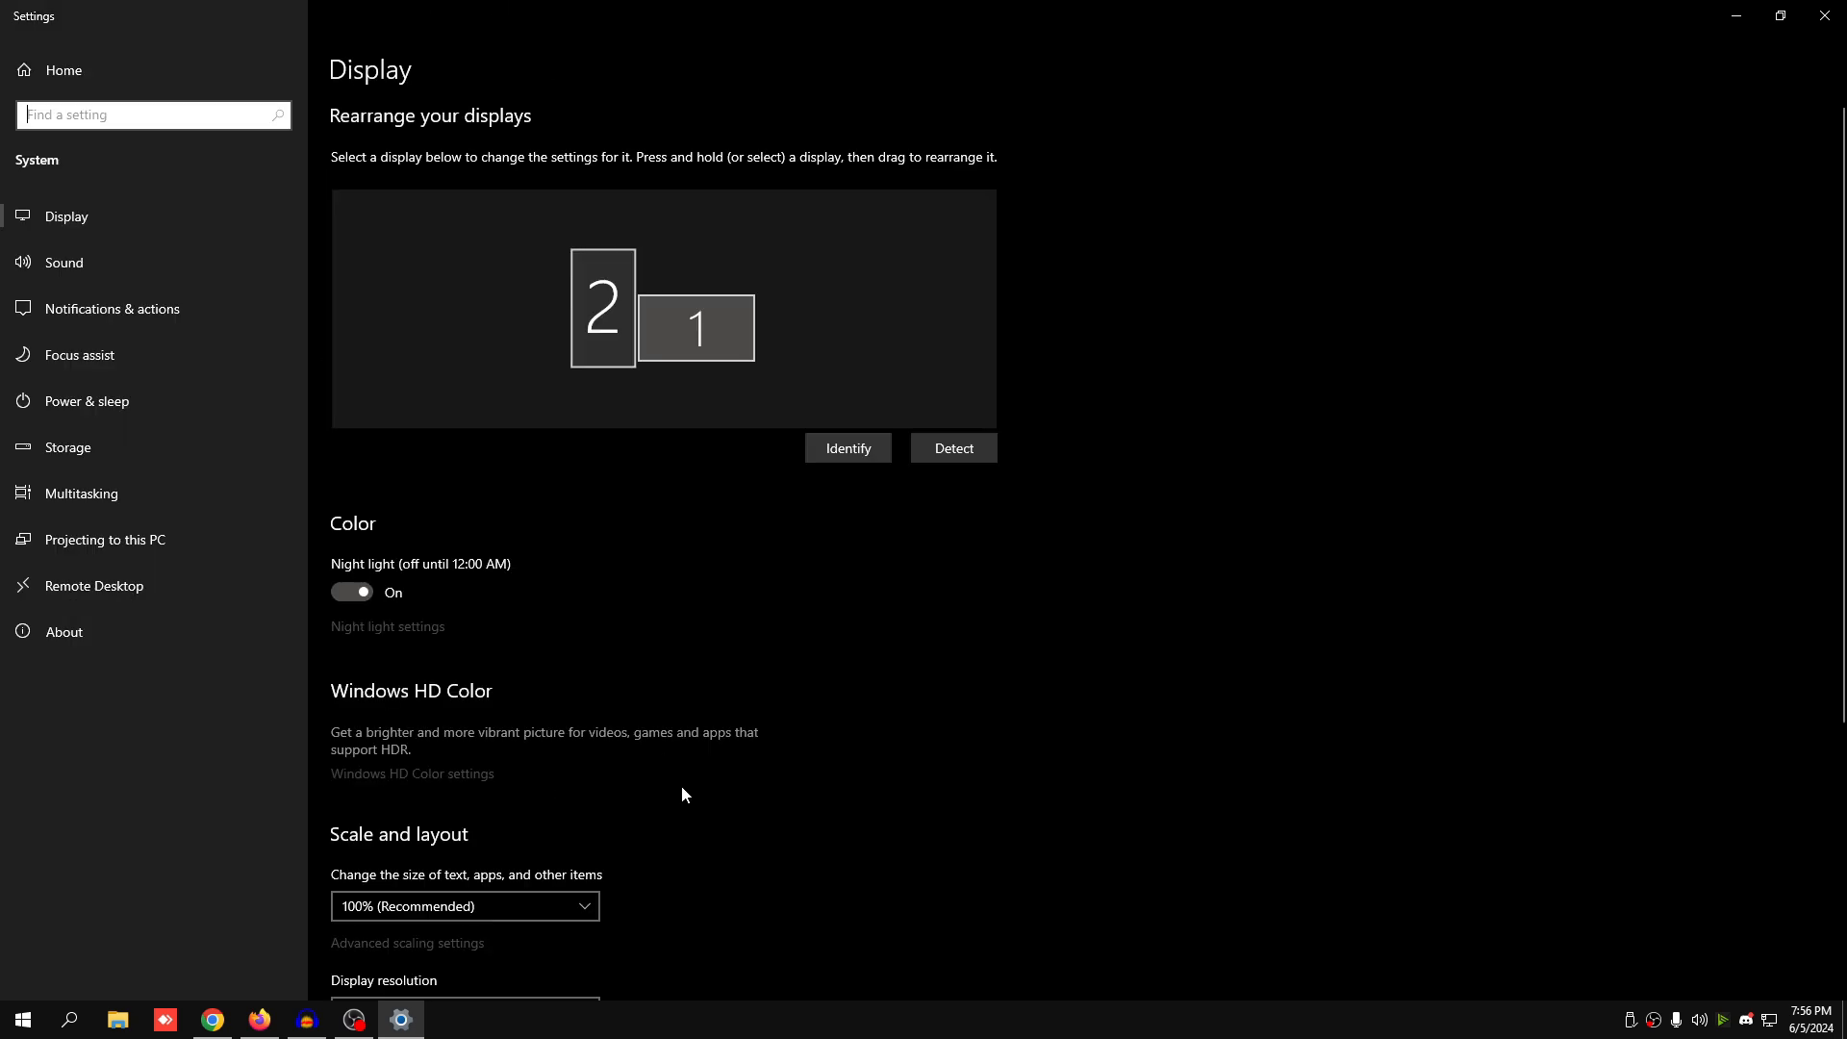
Step: Check the selected power plan through the additional power settings, and close the Power Options window
{"action": "left_click", "coordinate": [94, 402]}
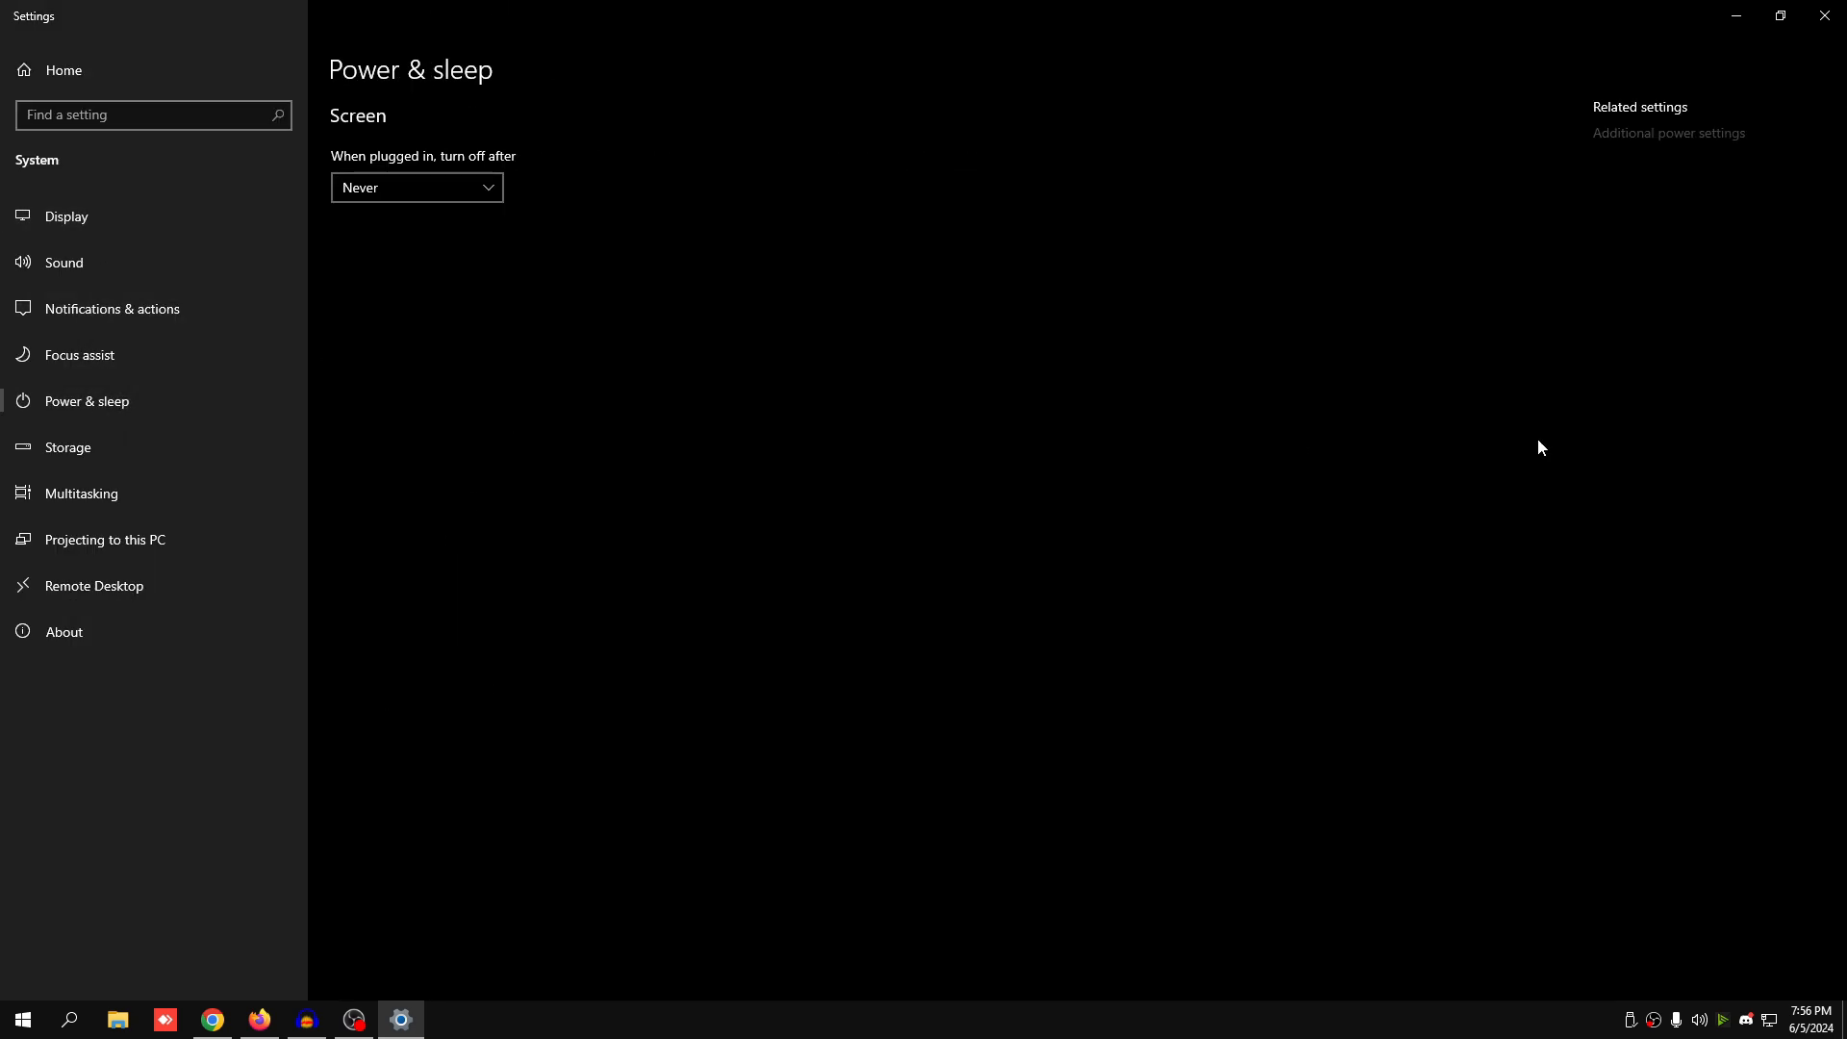
{"action": "left_click", "coordinate": [1626, 134]}
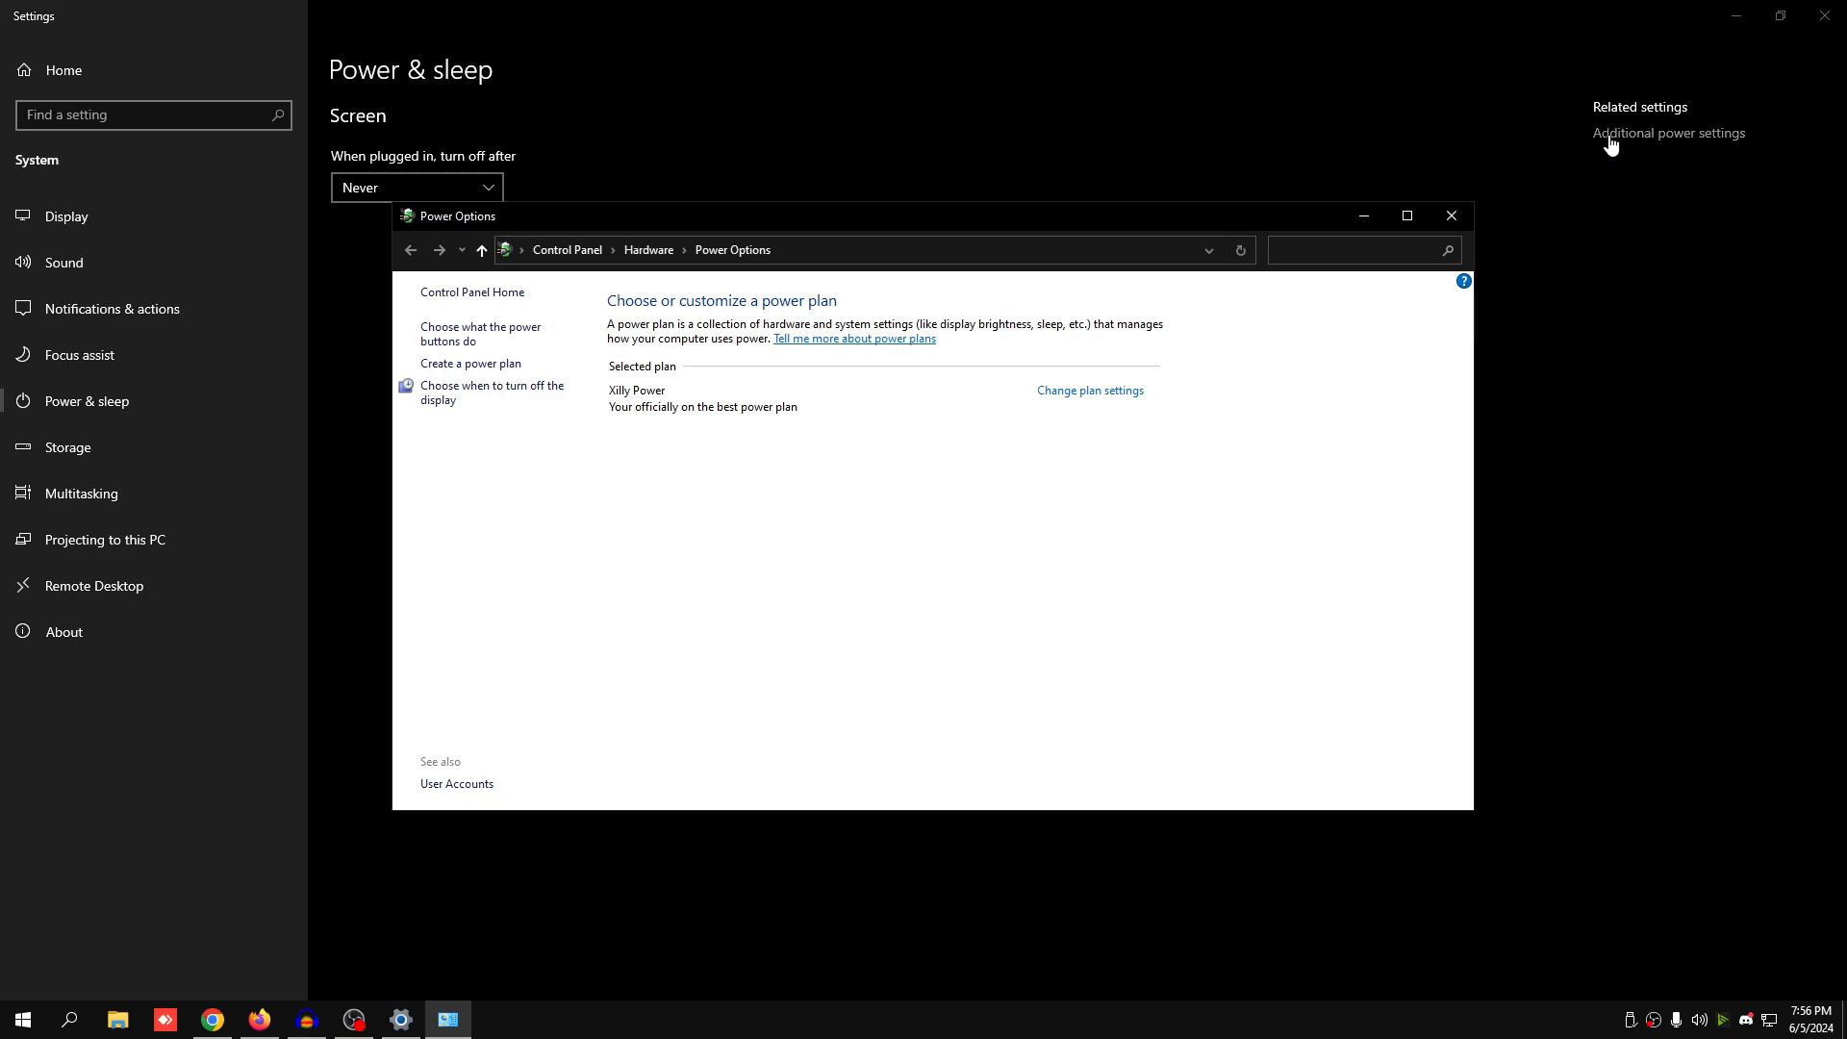
{"action": "left_click", "coordinate": [1452, 216]}
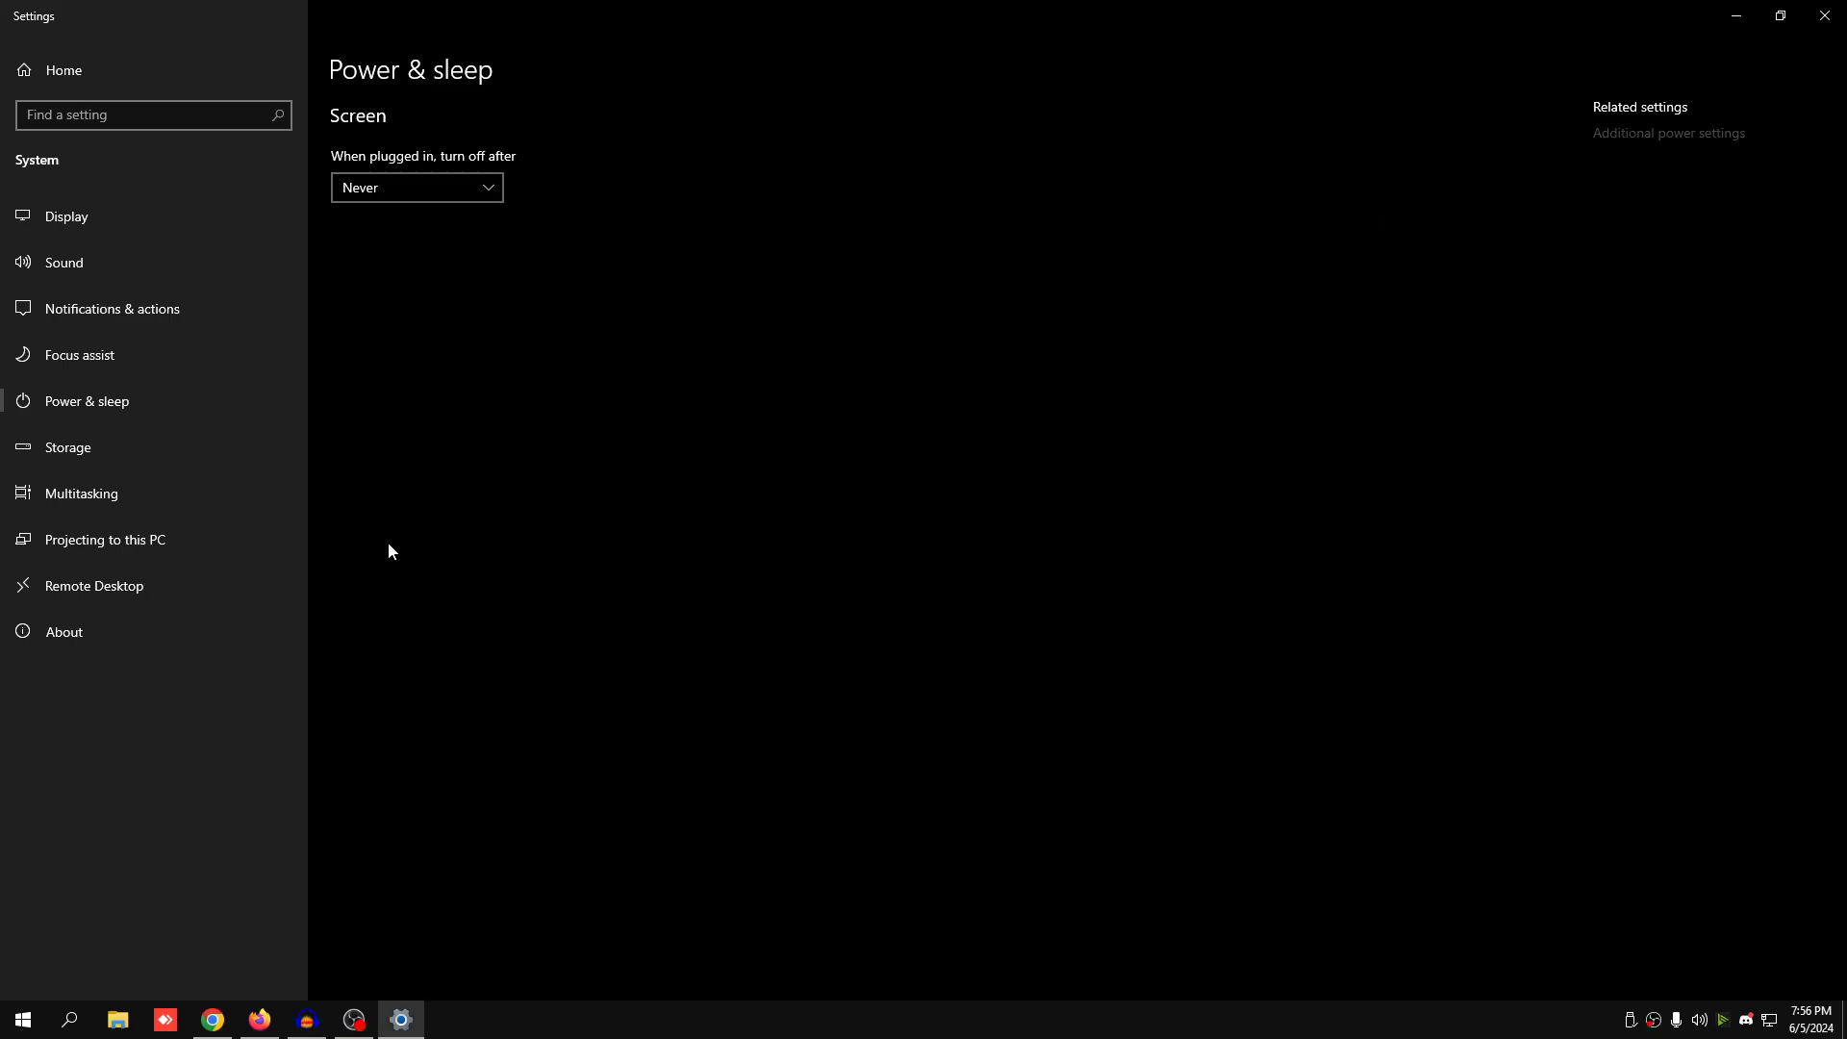
Step: Examine which apps launch at startup and look through the list of installed apps
{"action": "left_click", "coordinate": [276, 73]}
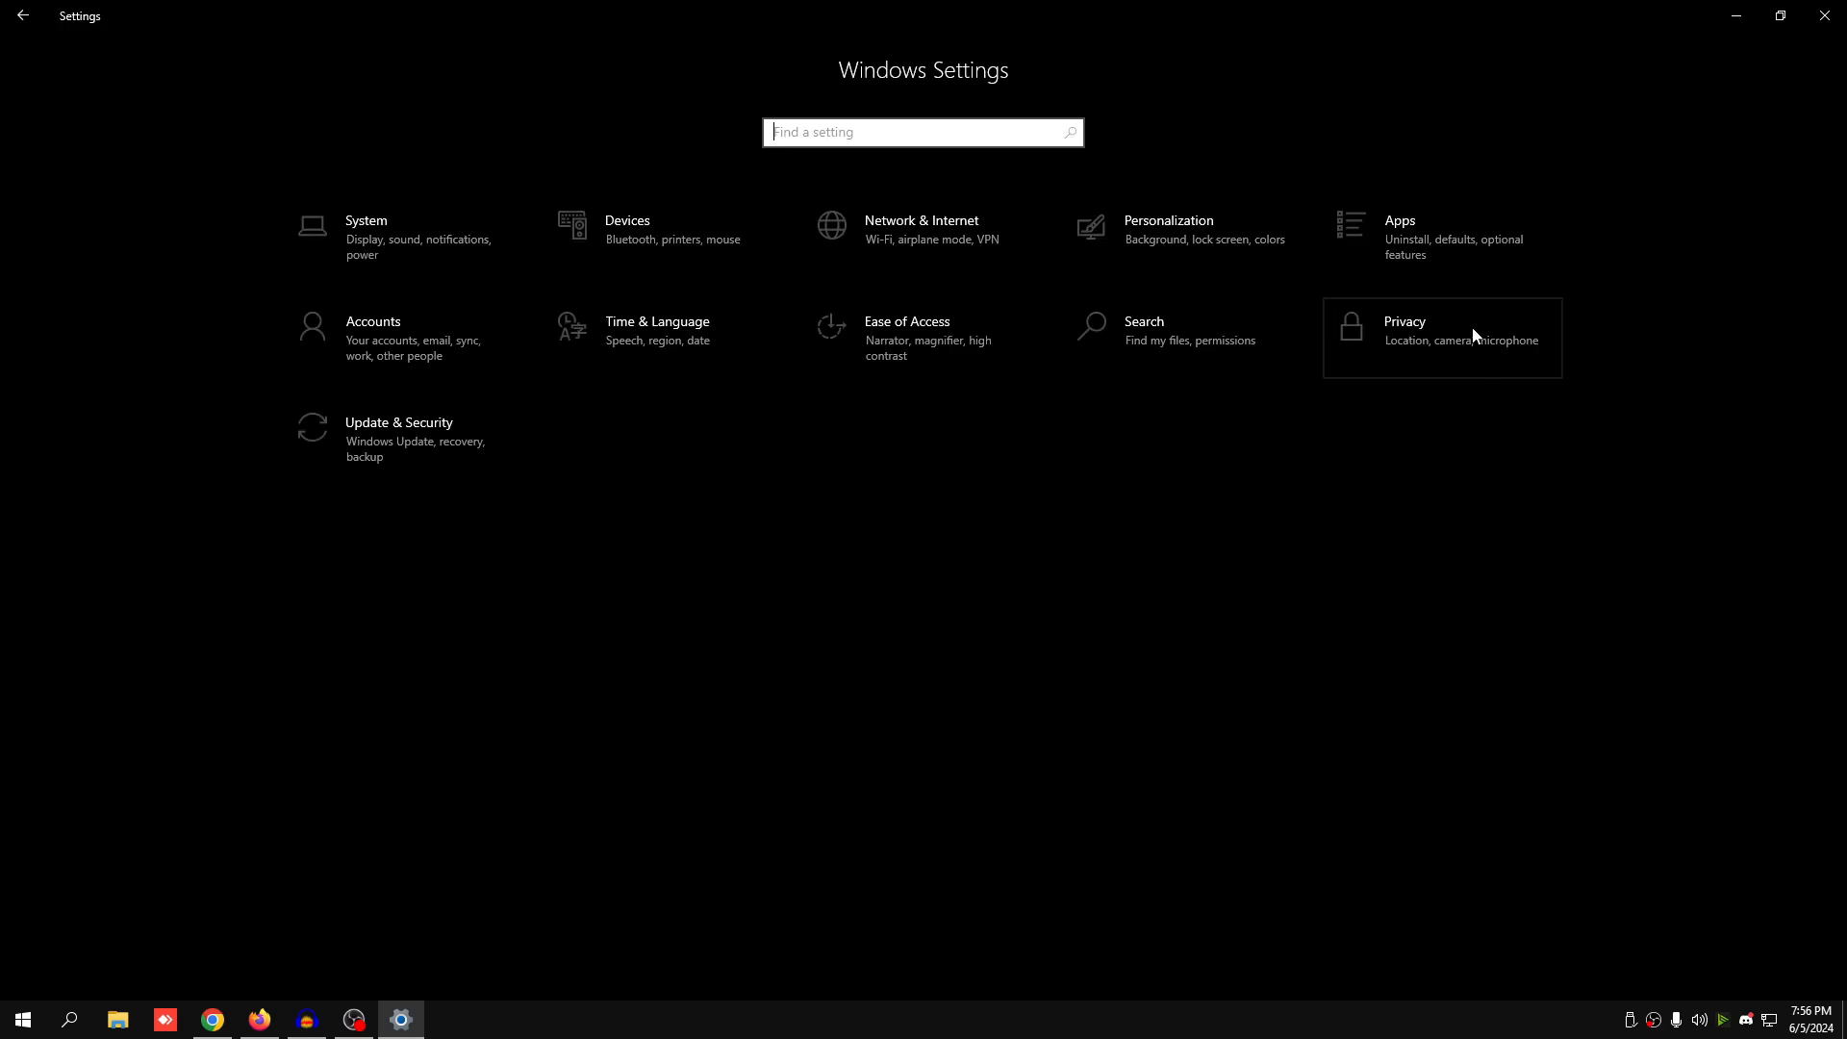
{"action": "left_click", "coordinate": [1424, 235]}
{"action": "left_click", "coordinate": [269, 355]}
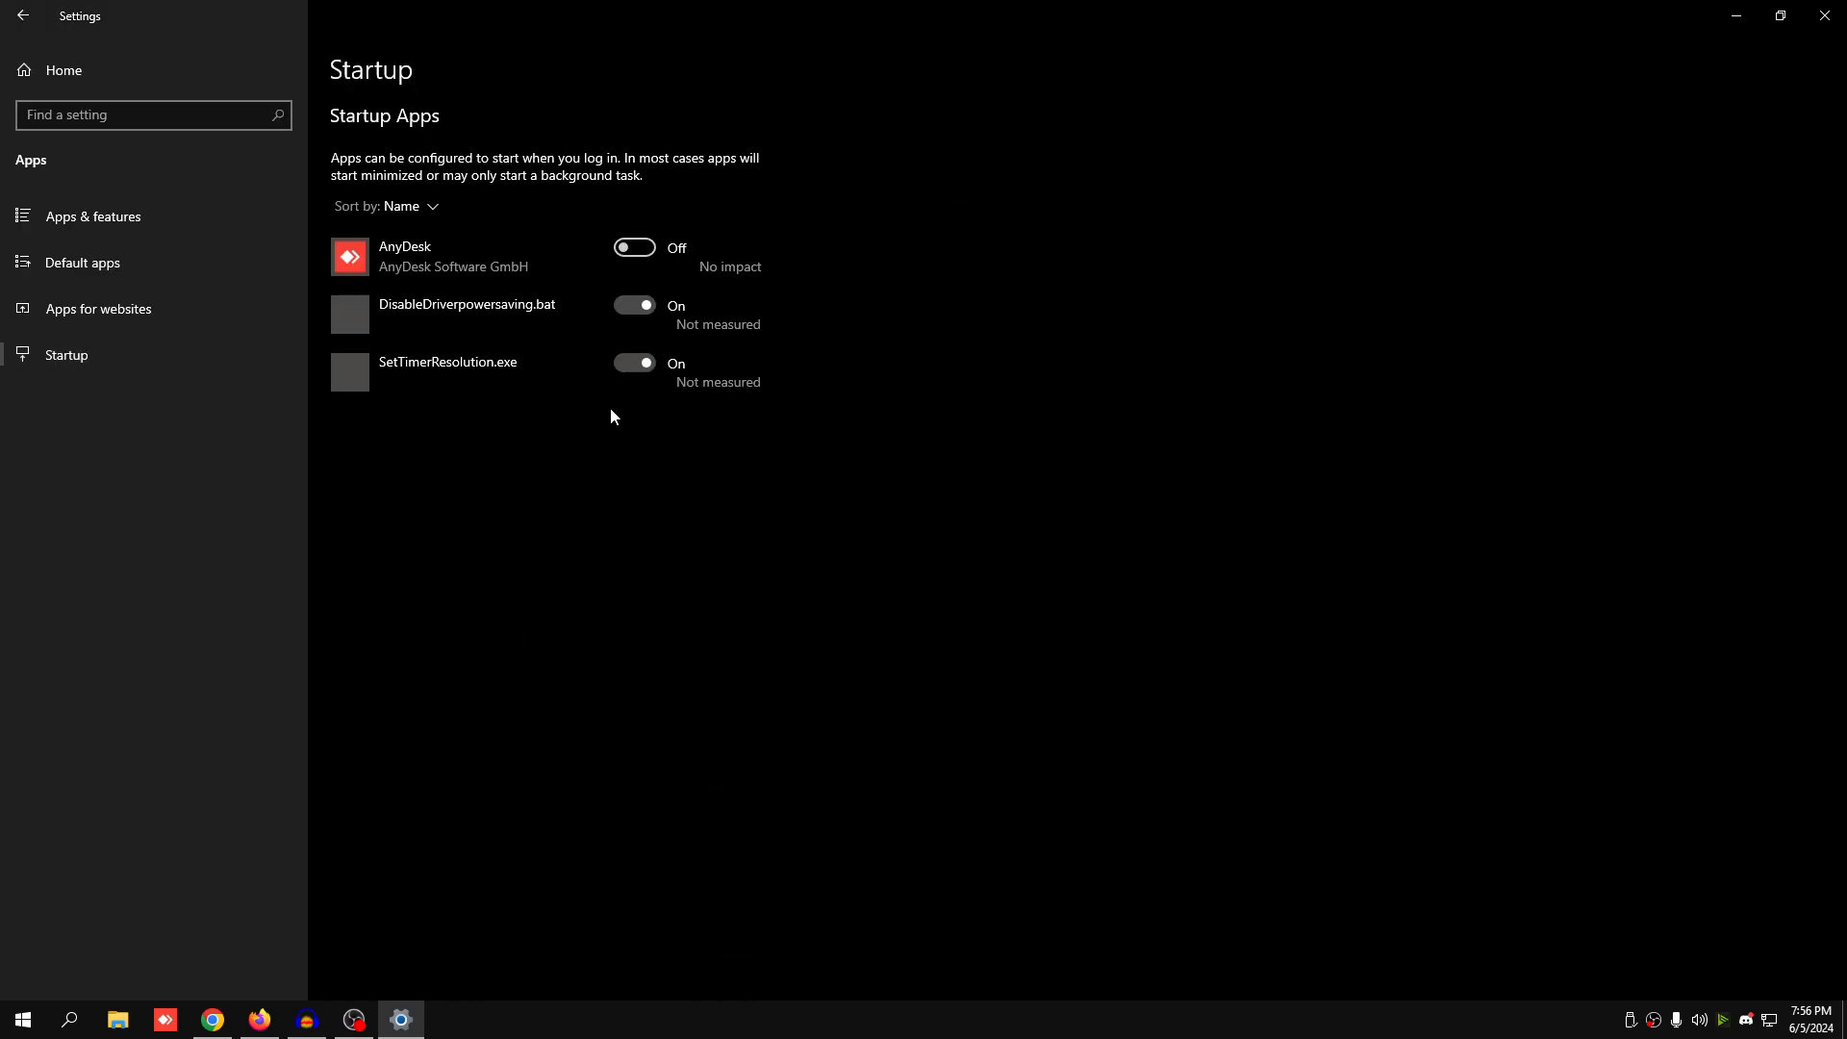
{"action": "left_click", "coordinate": [144, 216]}
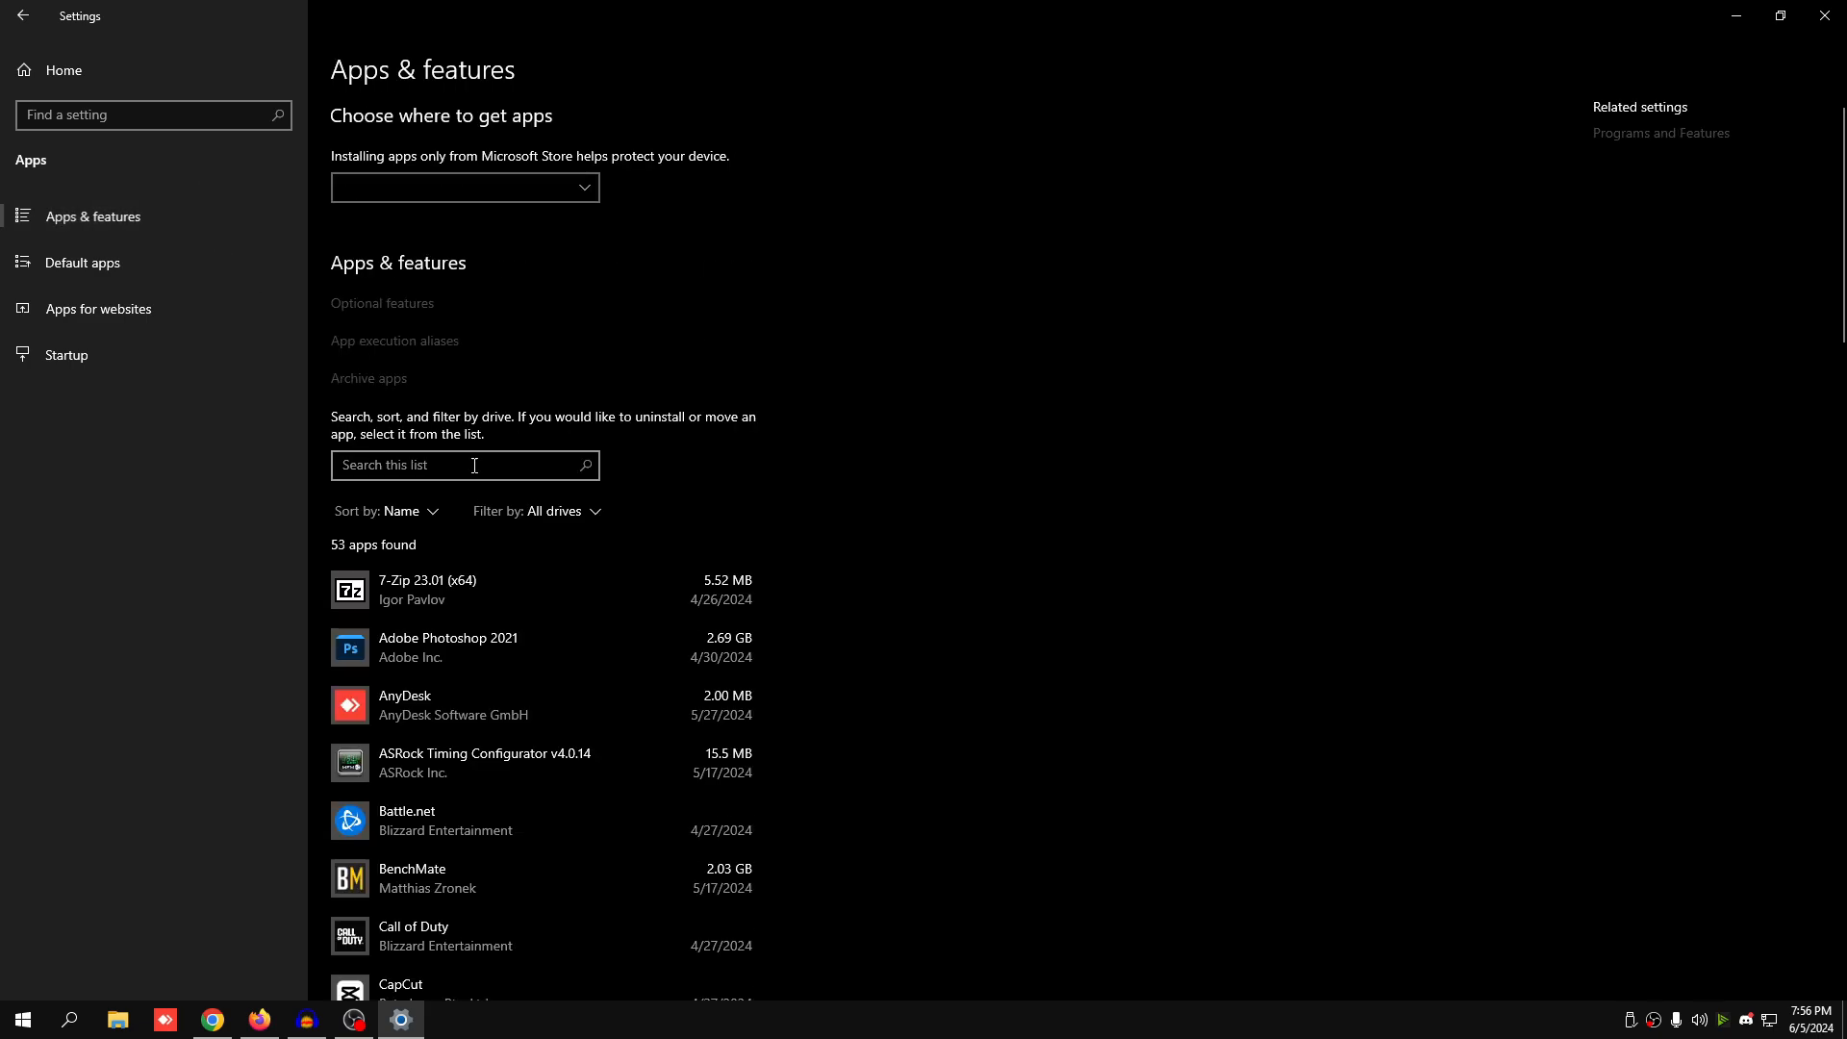
{"action": "scroll", "coordinate": [556, 698], "scroll_direction": "down", "scroll_amount": 5}
{"action": "scroll", "coordinate": [556, 698], "scroll_direction": "down", "scroll_amount": 5}
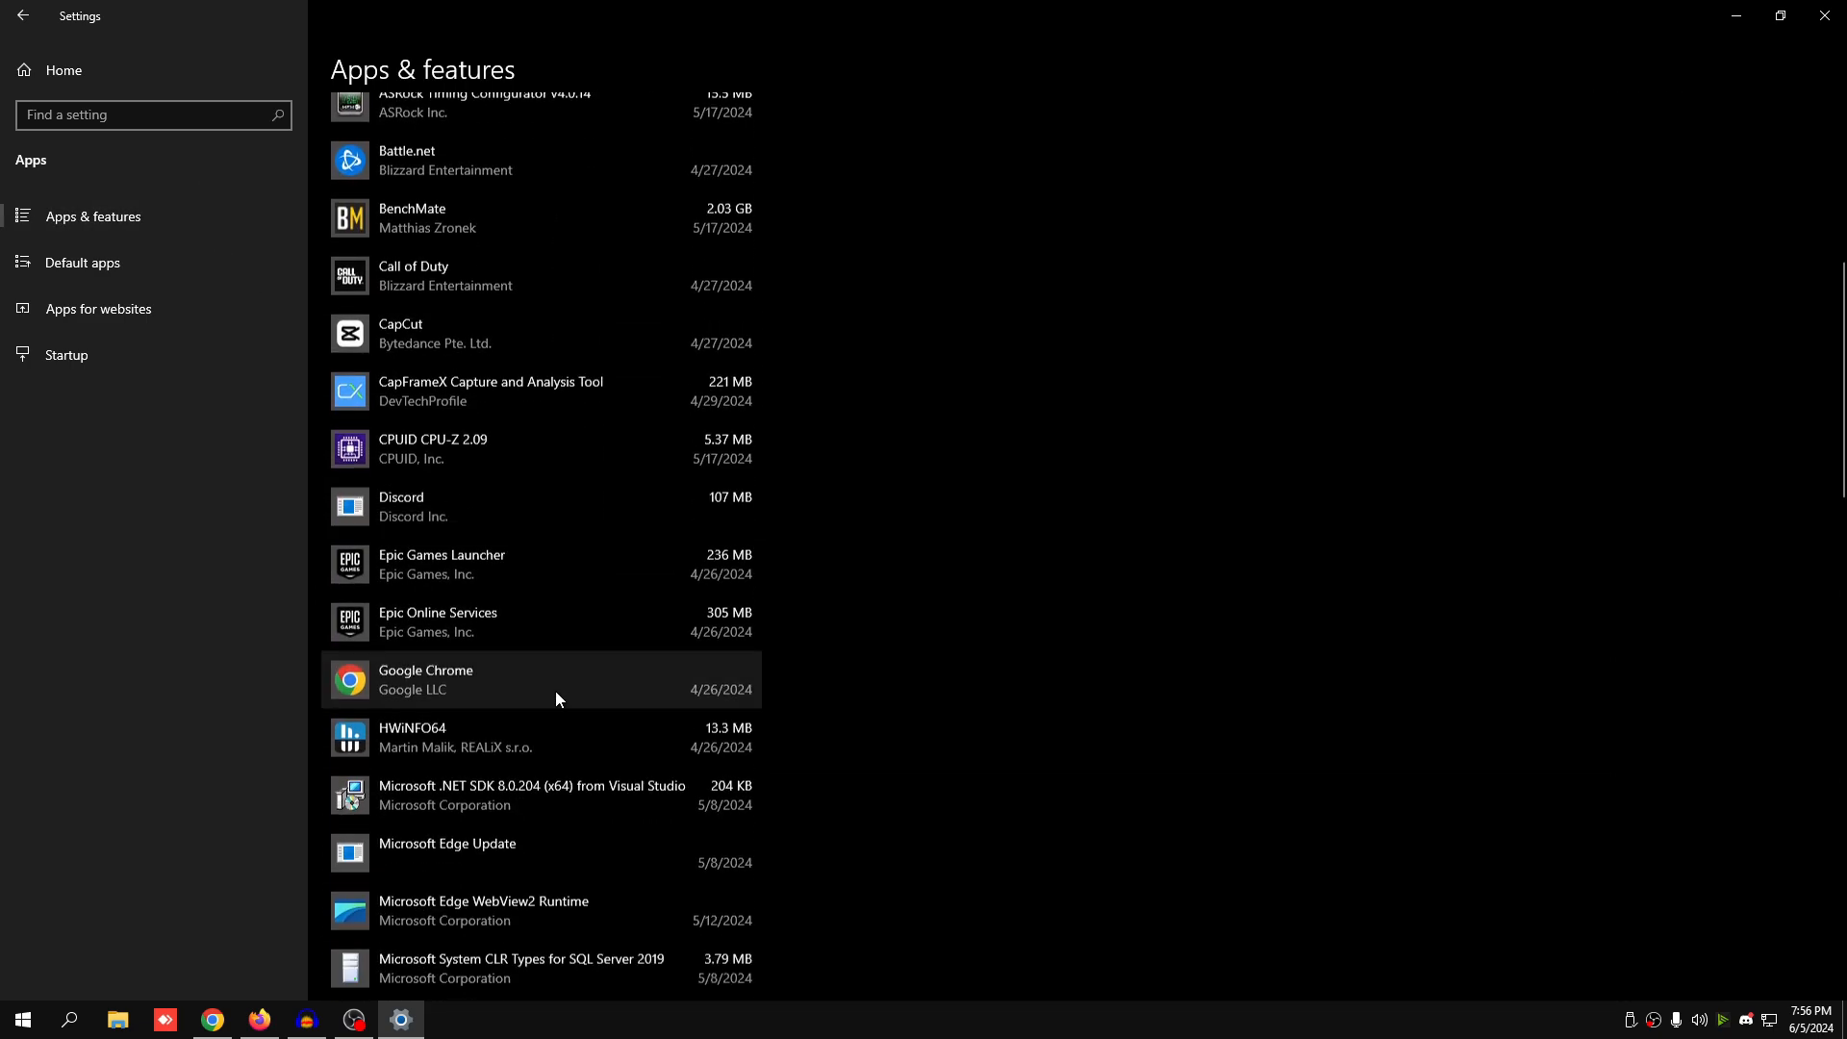
Step: Review the Windows privacy permissions from General and Activity history through Location, Camera, Microphone and Voice activation to Background apps, and return to Settings home
{"action": "left_click", "coordinate": [204, 85]}
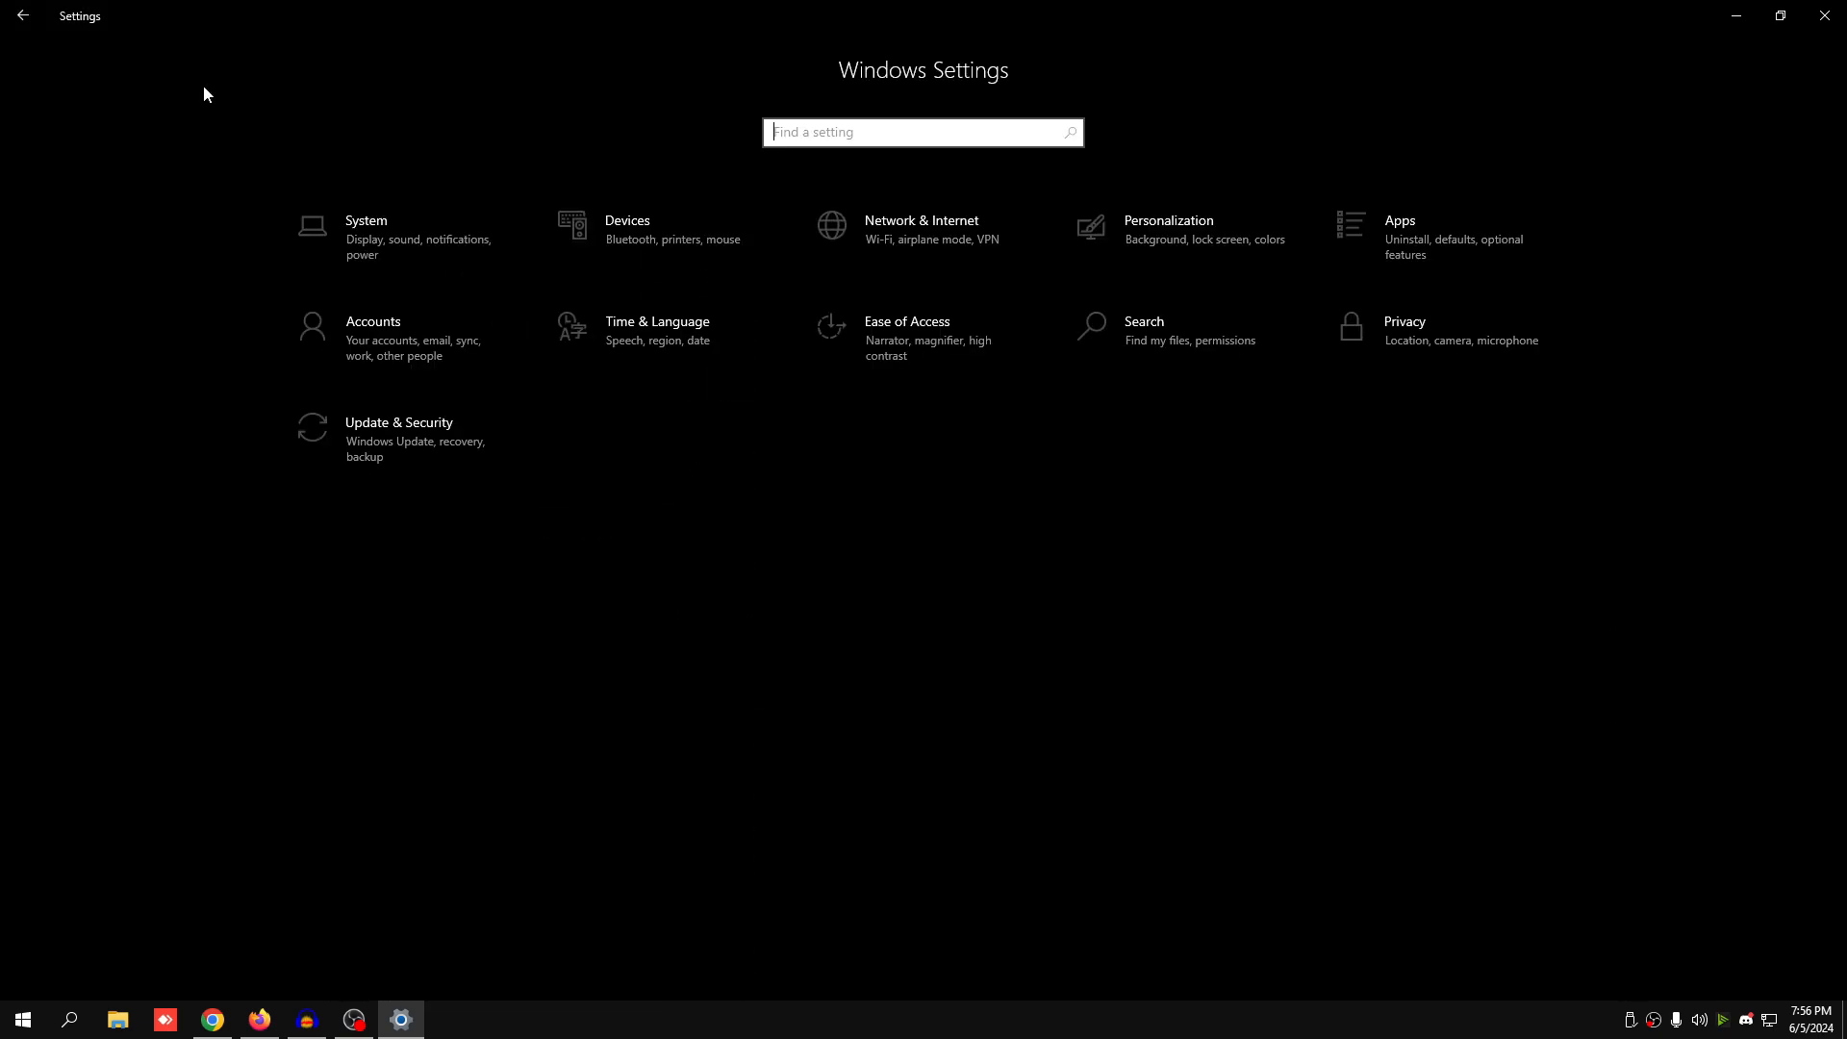
{"action": "left_click", "coordinate": [1482, 332]}
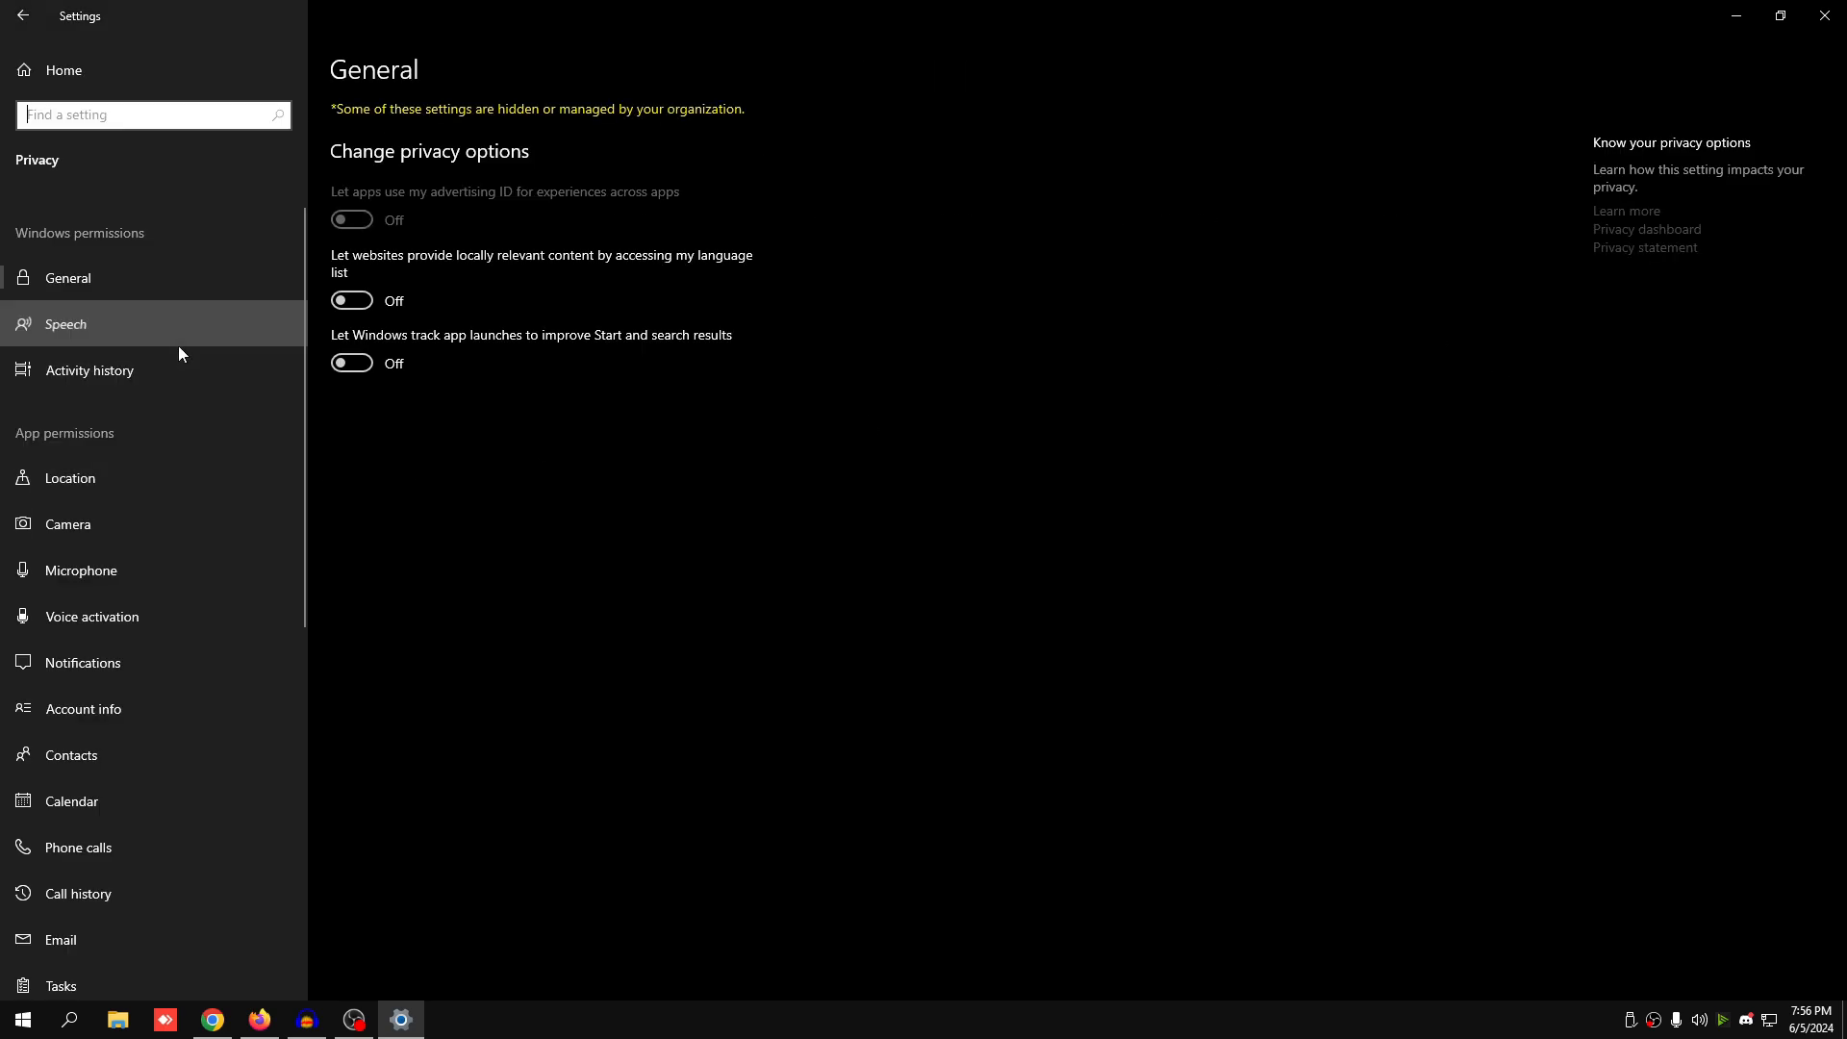
{"action": "left_click", "coordinate": [154, 371]}
{"action": "left_click", "coordinate": [124, 478]}
{"action": "left_click", "coordinate": [127, 527]}
{"action": "left_click", "coordinate": [164, 568]}
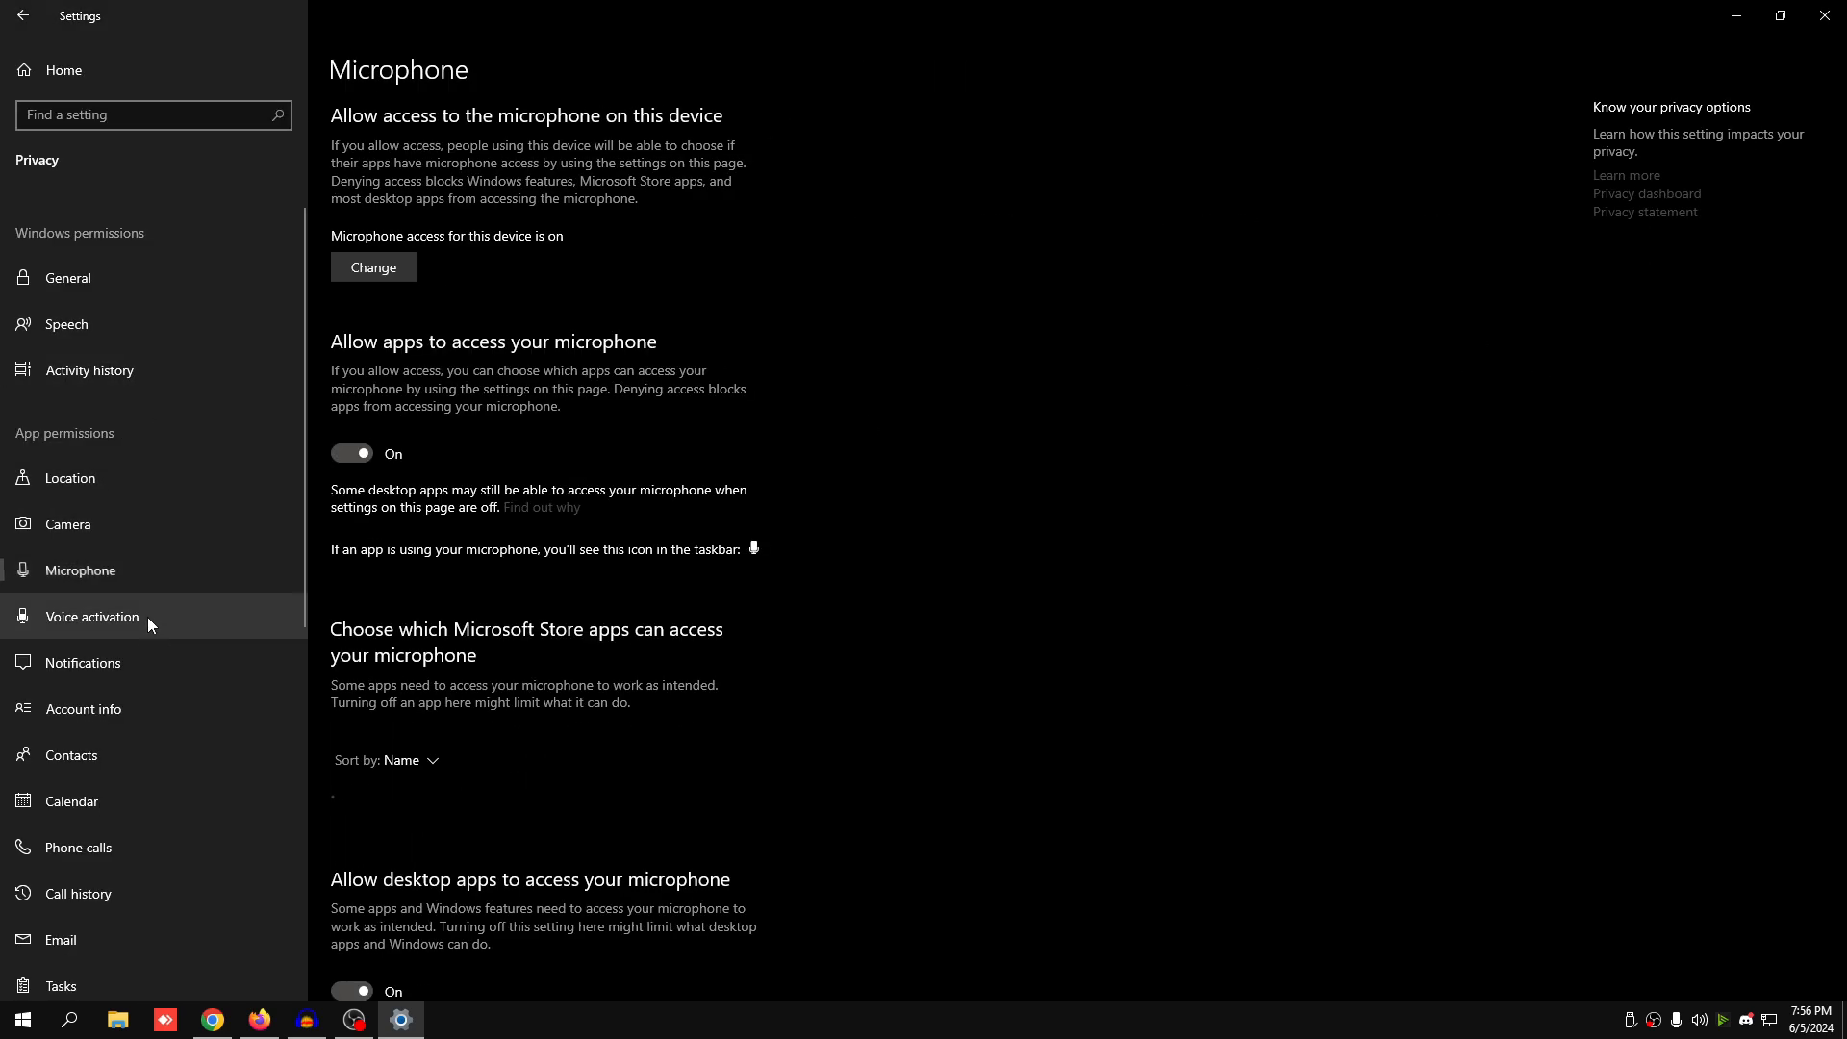
{"action": "left_click", "coordinate": [147, 616]}
{"action": "scroll", "coordinate": [268, 785], "scroll_direction": "down", "scroll_amount": 6}
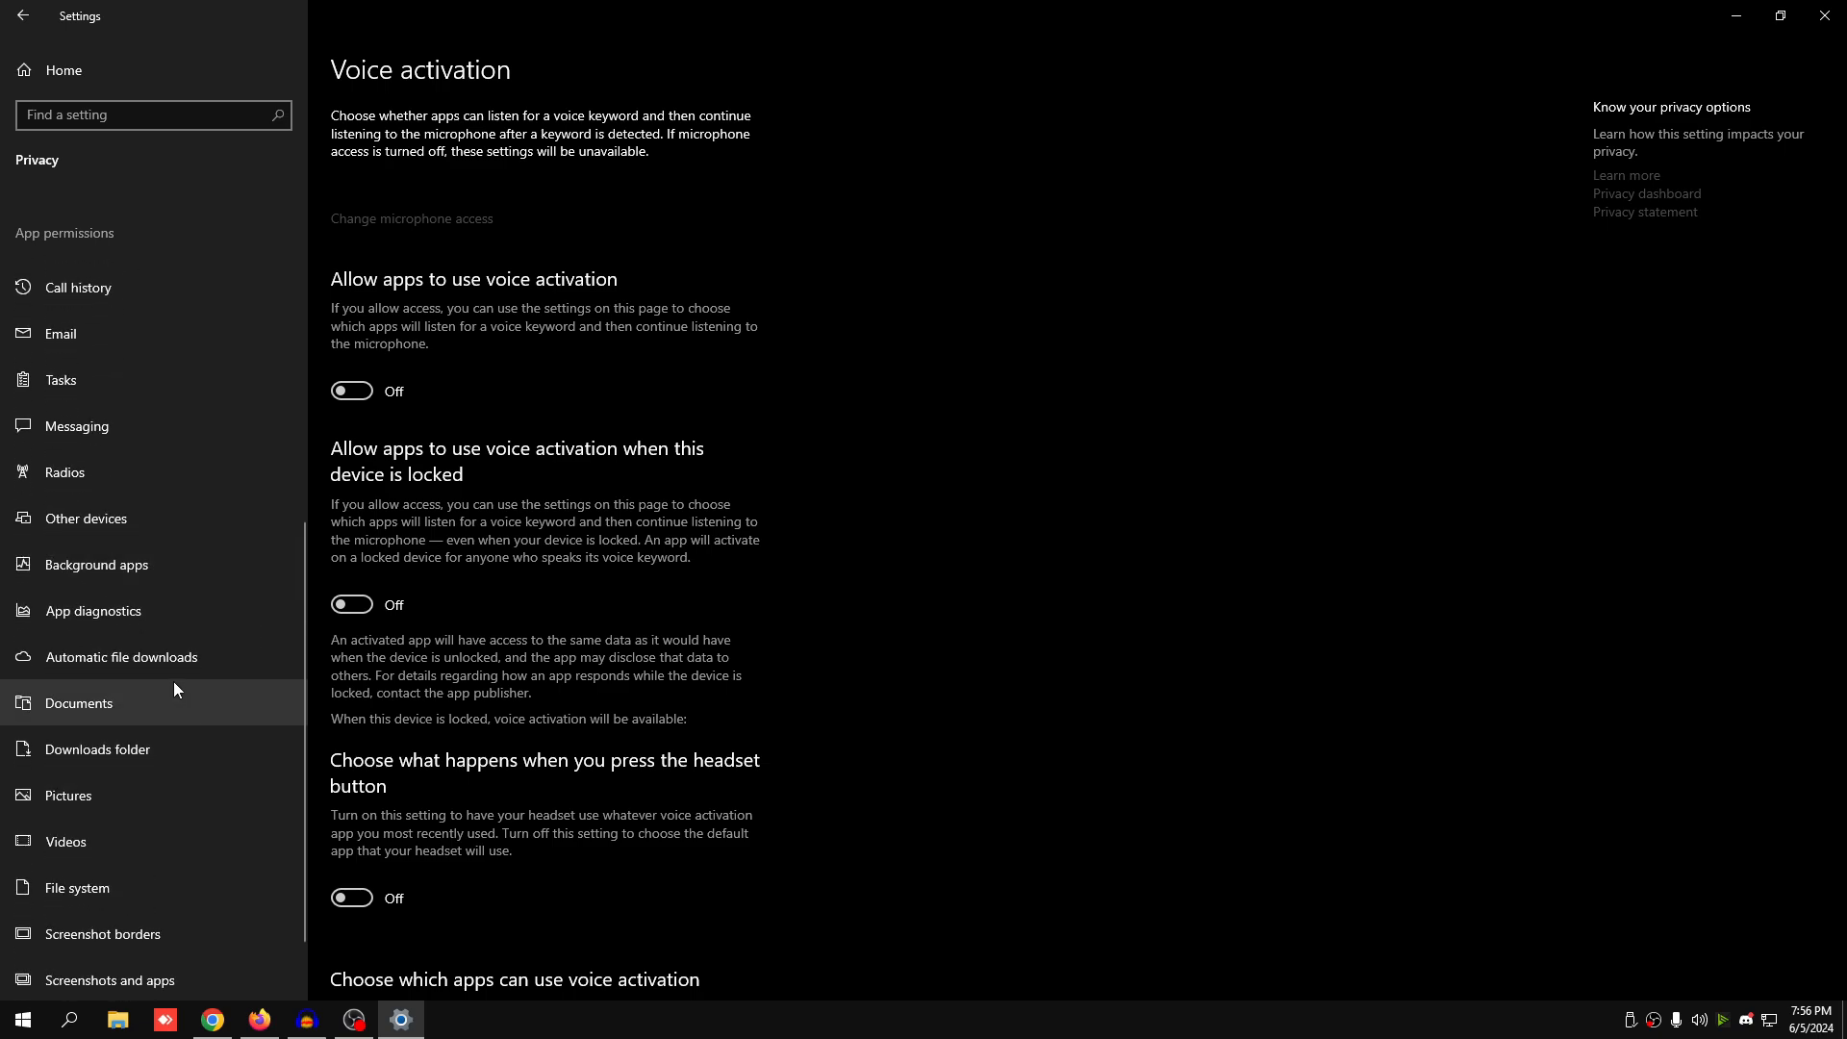
{"action": "left_click", "coordinate": [96, 565]}
{"action": "left_click", "coordinate": [232, 79]}
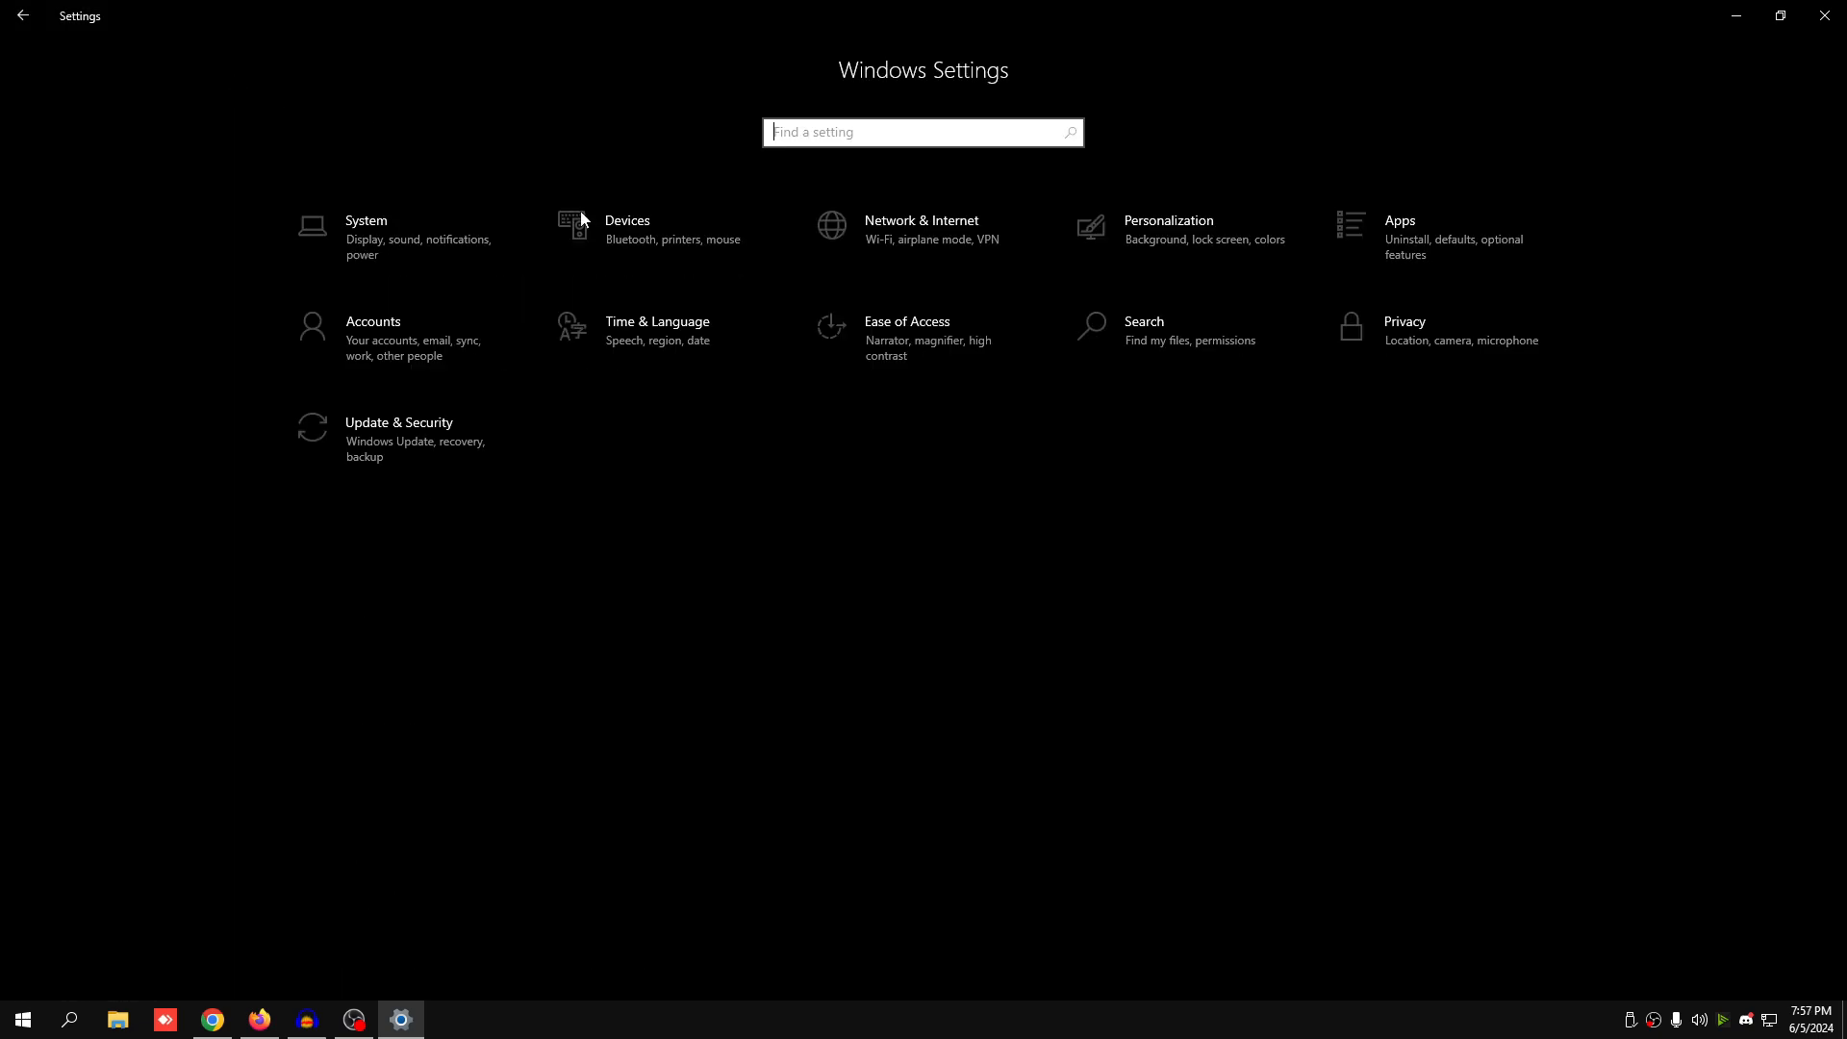